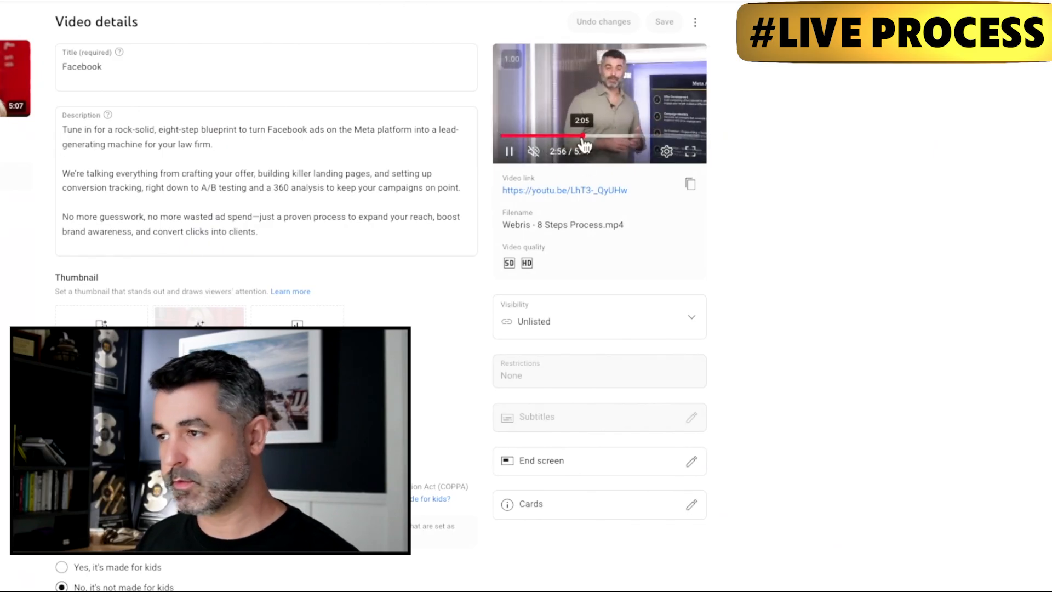
- Jump the video preview to about 2:05, pause it, and check which extra options the video offers
{"action": "left_click", "coordinate": [581, 134]}
{"action": "left_click", "coordinate": [600, 103]}
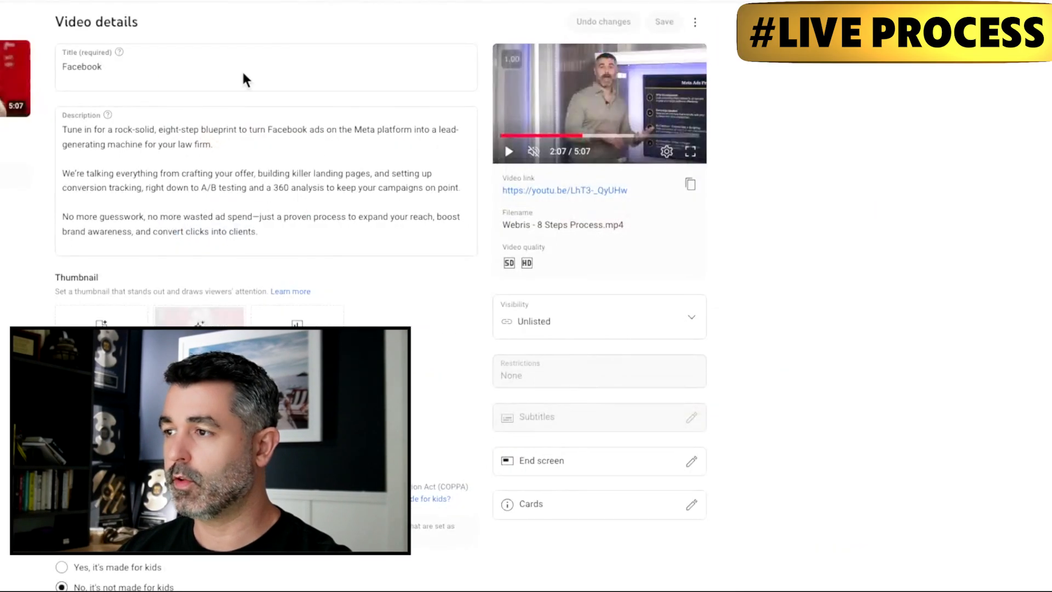
{"action": "left_click", "coordinate": [694, 23]}
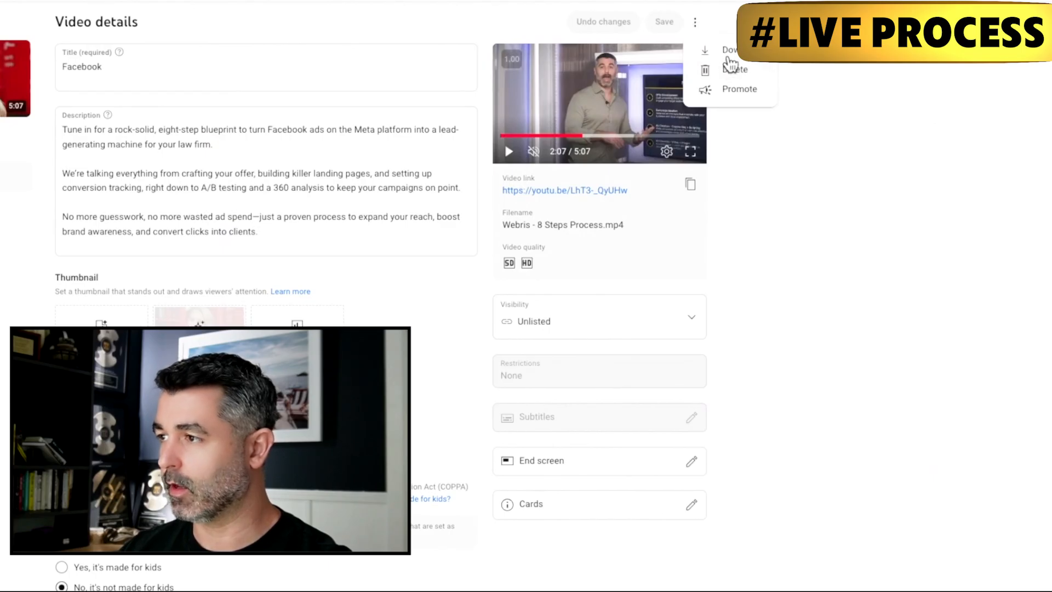
{"action": "left_click", "coordinate": [857, 63]}
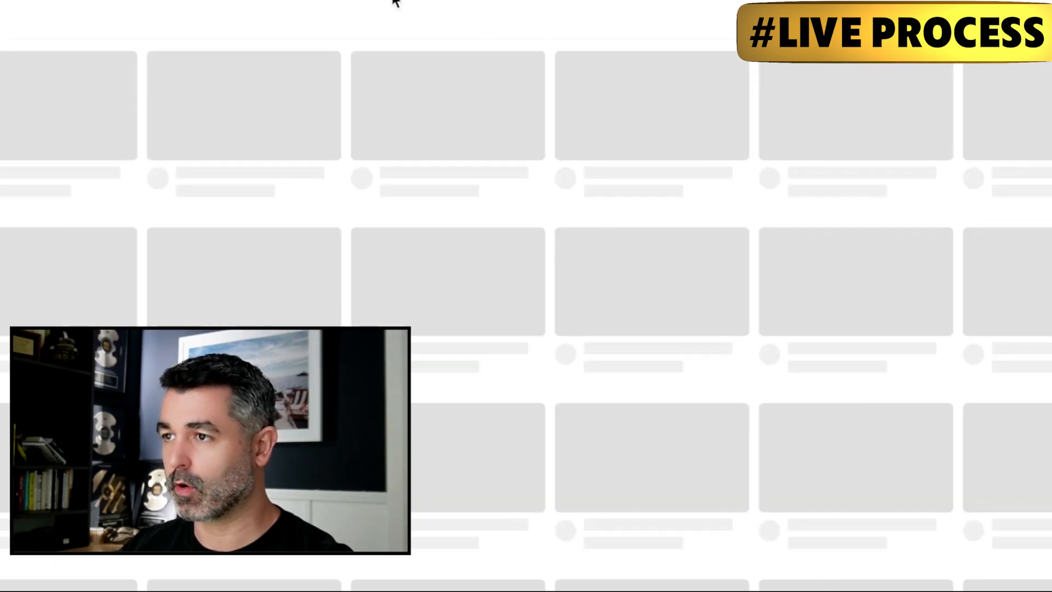
- Search YouTube for videos on Facebook ads for lawyers, and search the web for ways to download a YouTube video
{"action": "left_click", "coordinate": [384, 1]}
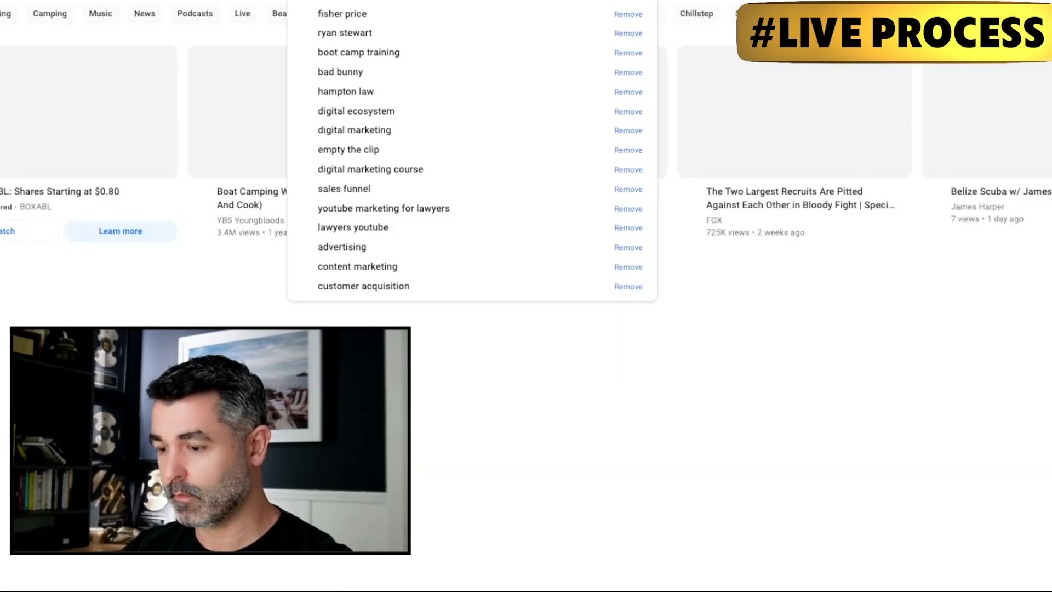
{"action": "type", "text": "fac"}
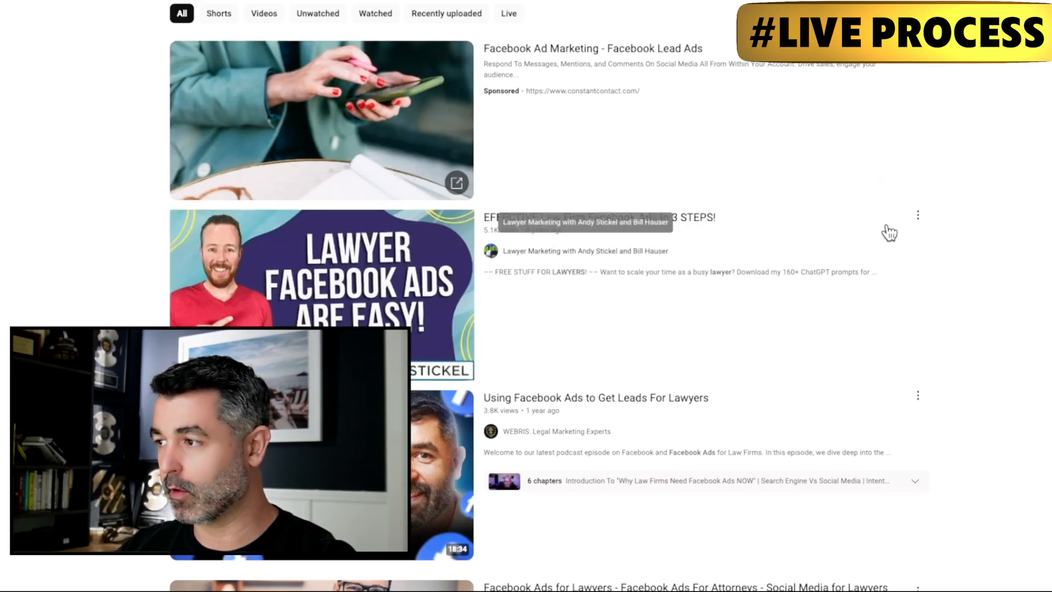
{"action": "key", "text": "ctrl+t"}
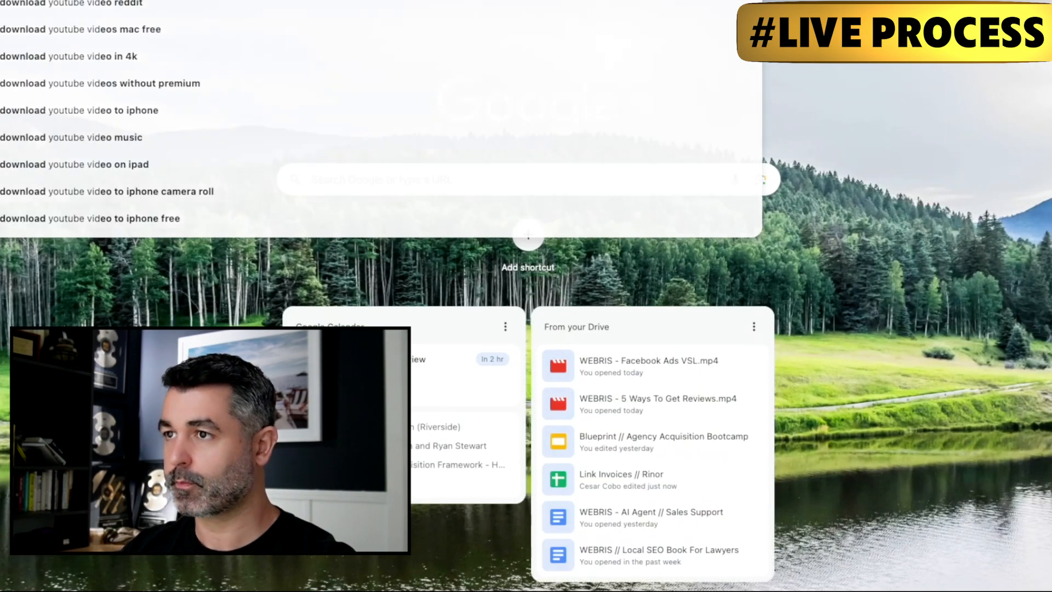
{"action": "key", "text": "Return"}
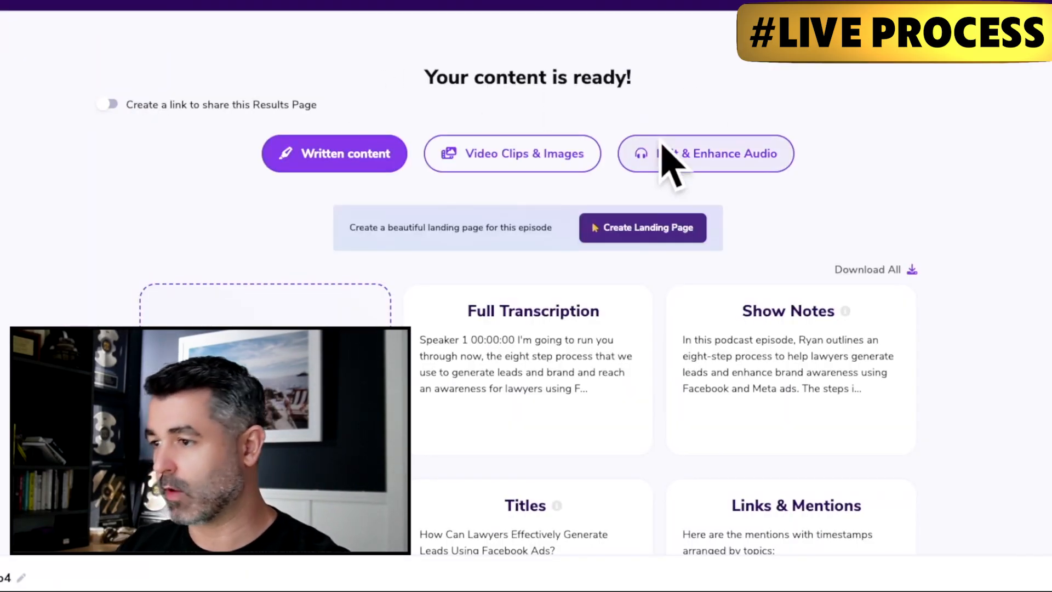
- Open the video's Full Transcription from the generated content, look through it and copy the whole transcript
{"action": "scroll", "coordinate": [587, 306], "scroll_direction": "down", "scroll_amount": 1}
{"action": "left_click", "coordinate": [564, 339]}
{"action": "scroll", "coordinate": [563, 237], "scroll_direction": "down", "scroll_amount": 1}
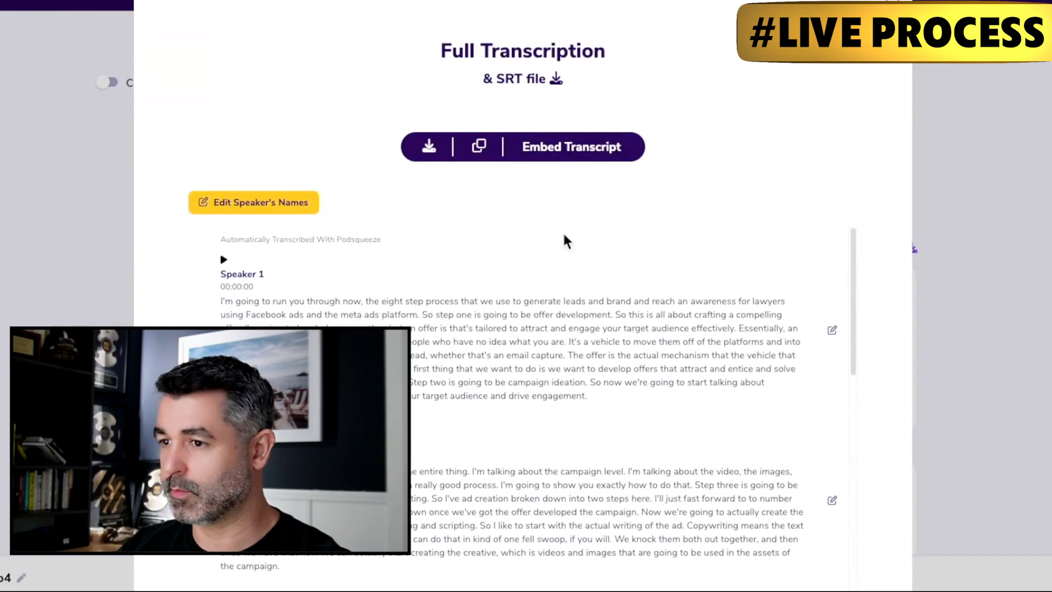
{"action": "scroll", "coordinate": [512, 298], "scroll_direction": "down", "scroll_amount": 10}
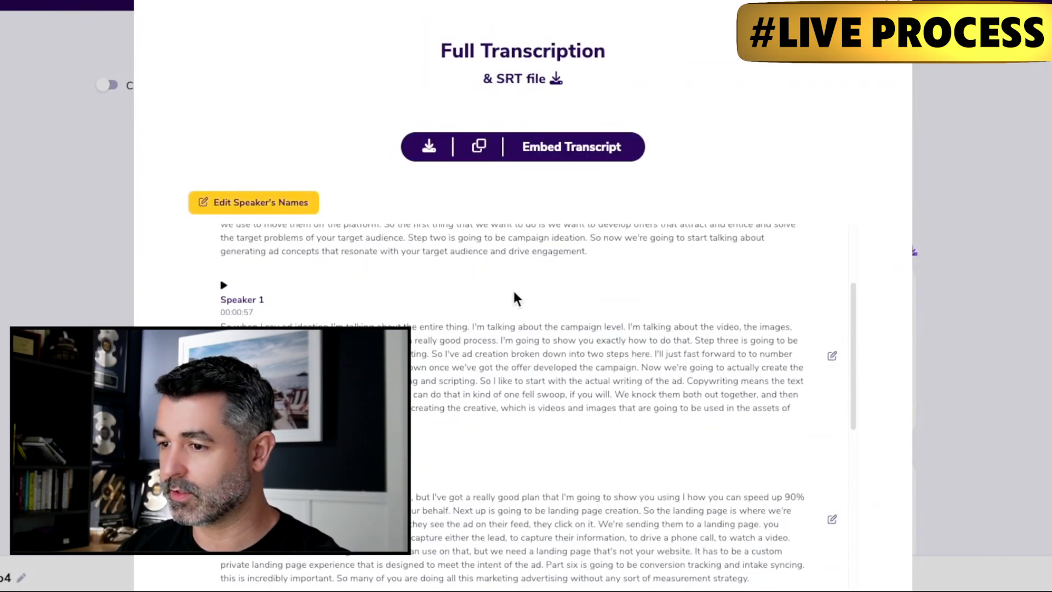
{"action": "left_click", "coordinate": [491, 155]}
- Switch to Claude and open the Blog Post Writer project
{"action": "left_click", "coordinate": [696, 1]}
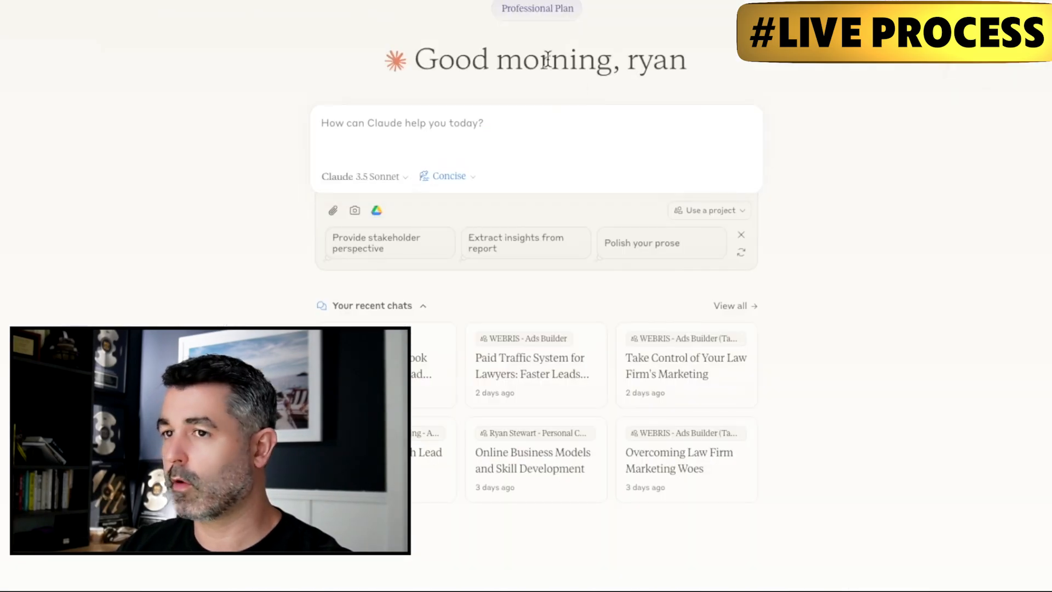
{"action": "mouse_move", "coordinate": [6, 16]}
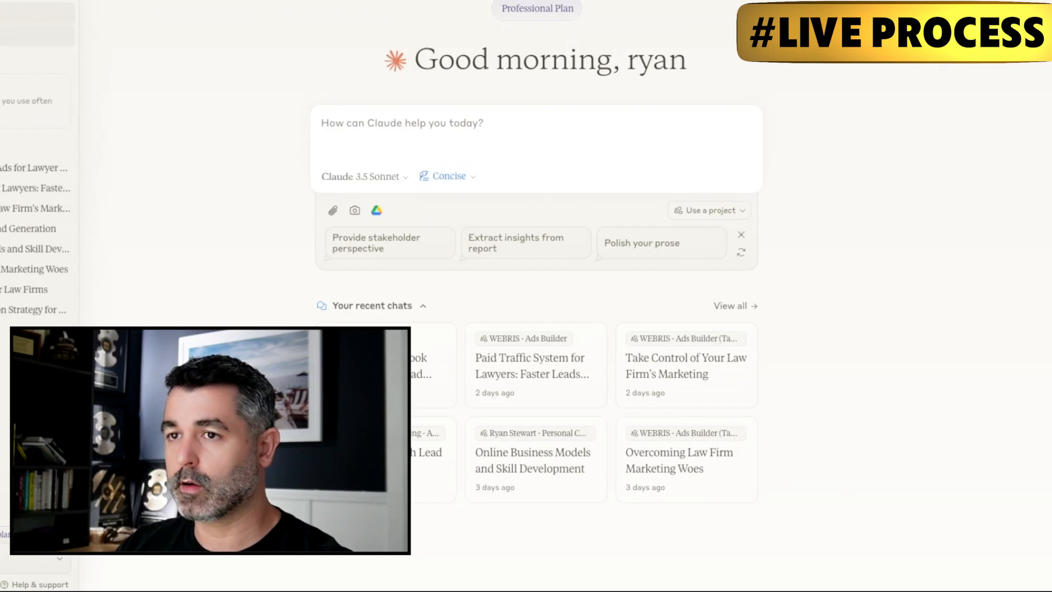
{"action": "left_click", "coordinate": [5, 35]}
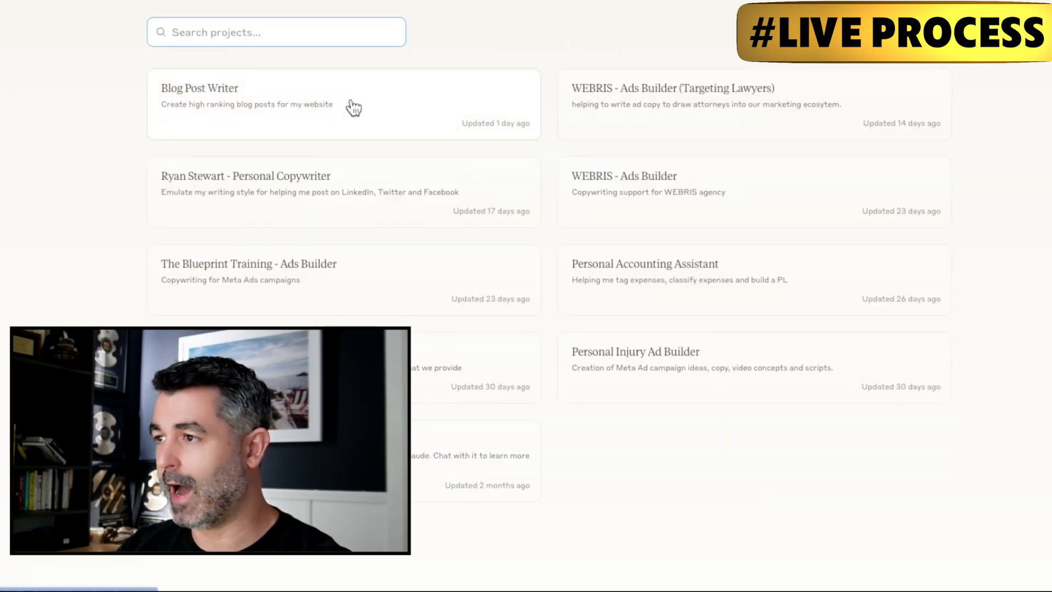
{"action": "left_click", "coordinate": [370, 125]}
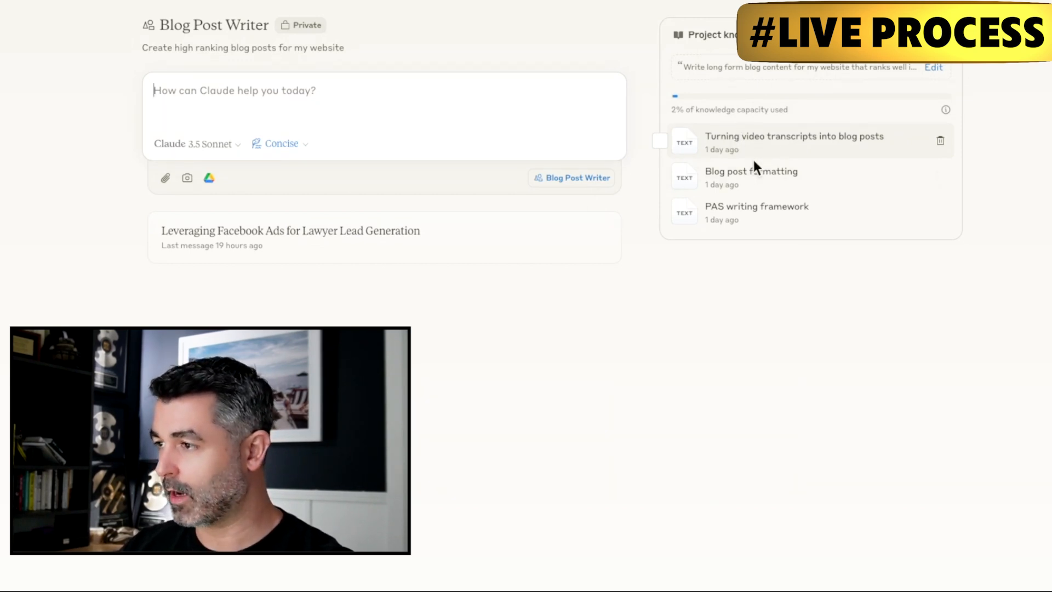
- Review the project knowledge documents on the PAS writing framework, blog post formatting and turning video transcripts into blog posts
{"action": "left_click", "coordinate": [693, 214]}
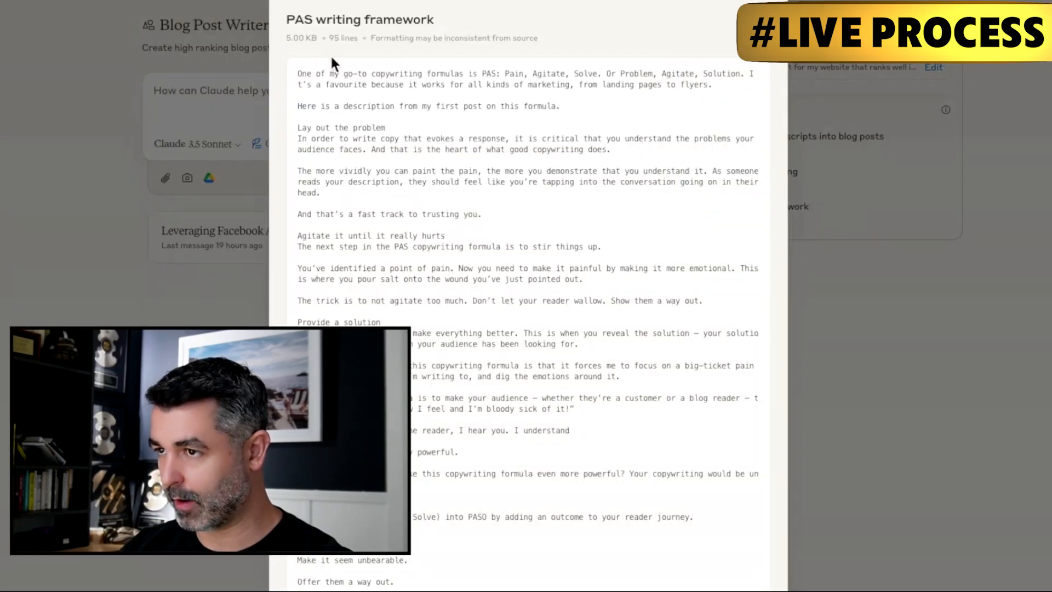
{"action": "key", "text": "Escape"}
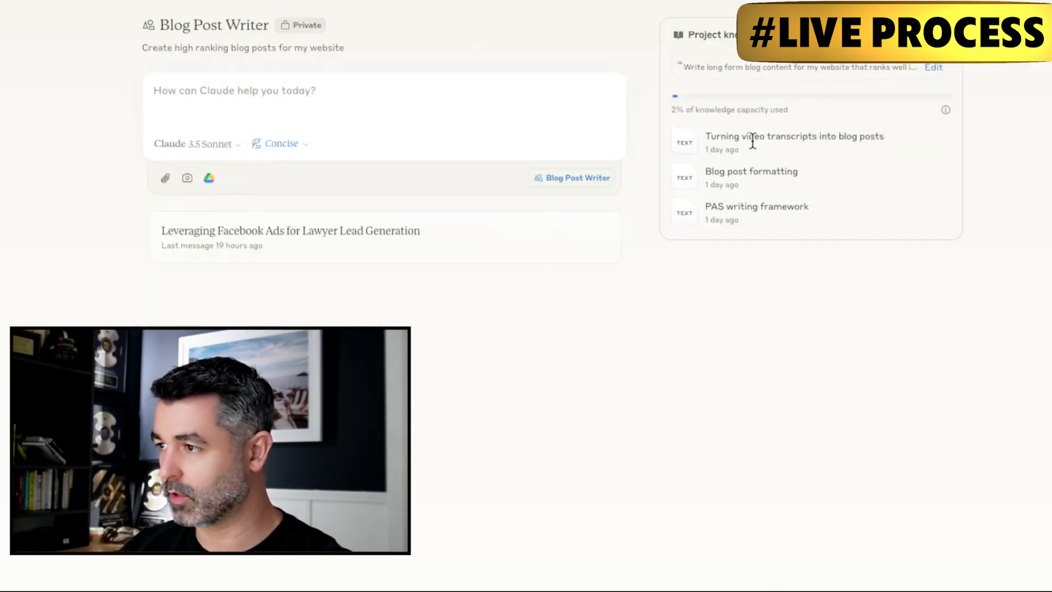
{"action": "left_click", "coordinate": [681, 176]}
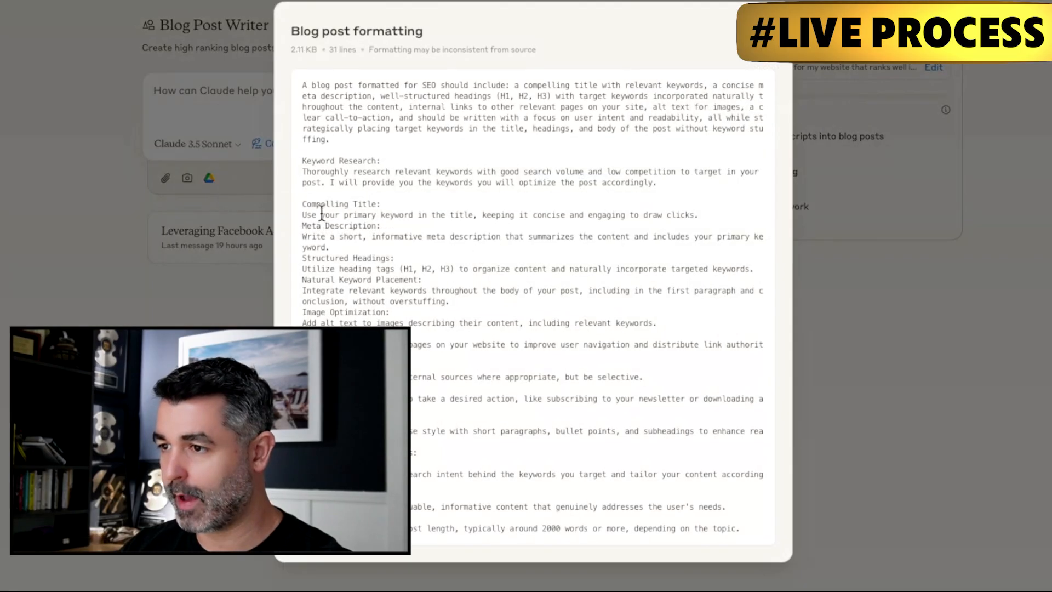
{"action": "left_click", "coordinate": [980, 261]}
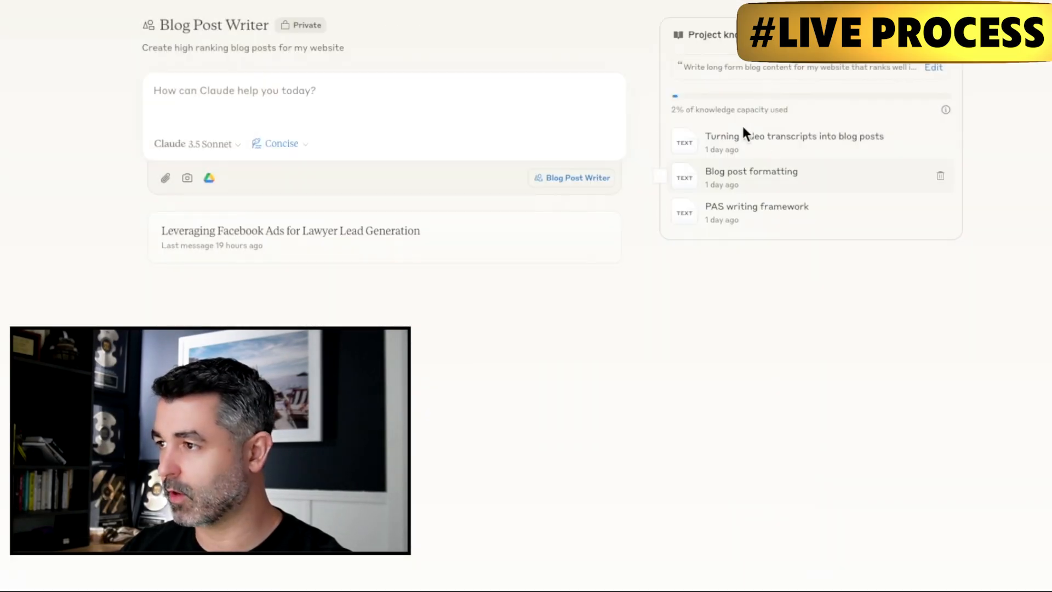
{"action": "left_click", "coordinate": [694, 143]}
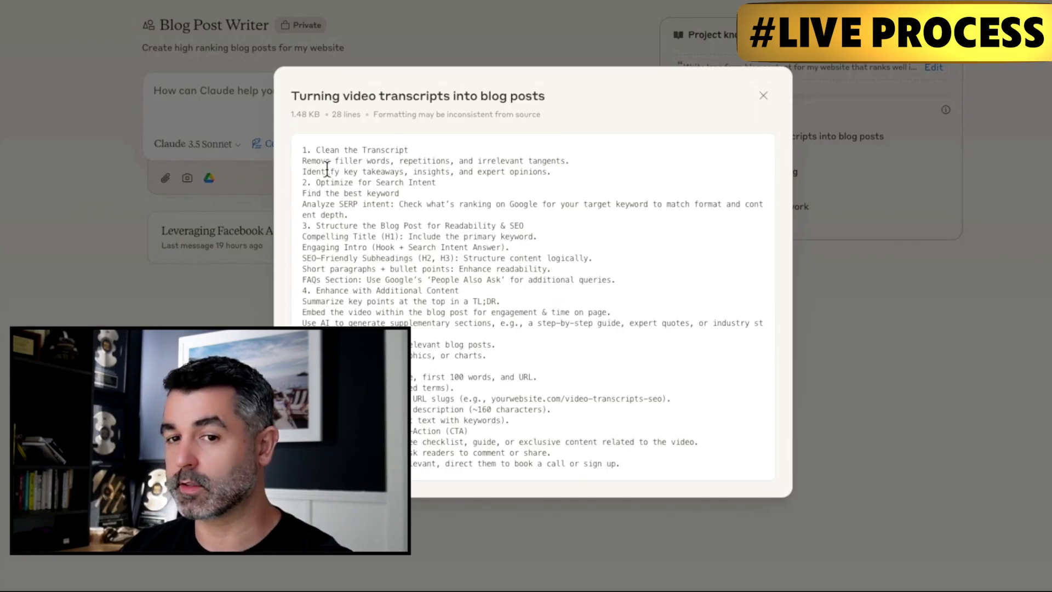
{"action": "left_click", "coordinate": [762, 95]}
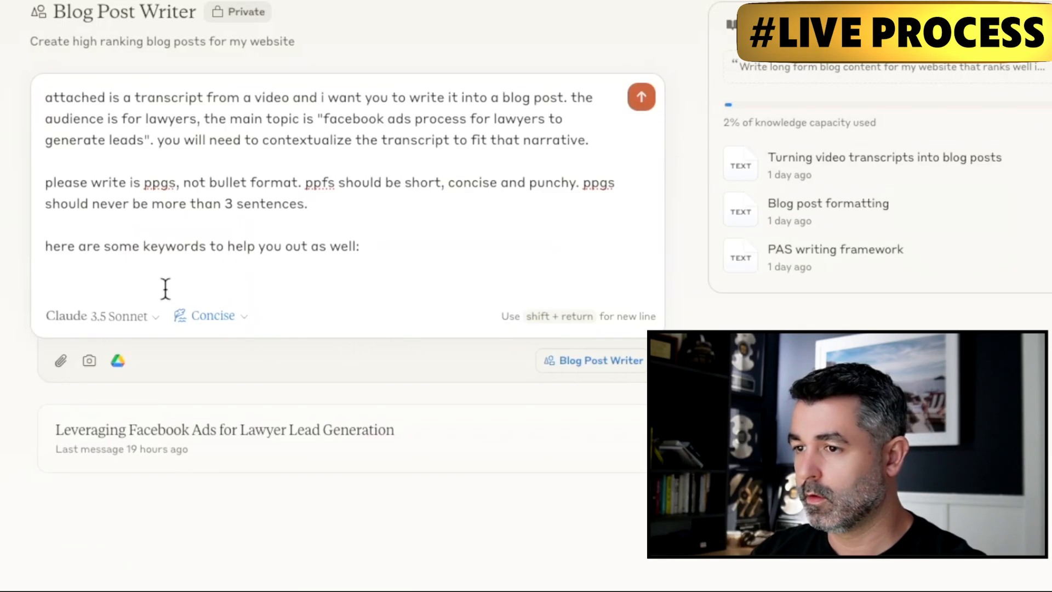
- Attach the copied transcript to the blog post prompt and correct "ppfs" to "ppgs" in the paragraph instructions
{"action": "key", "text": "ctrl+v"}
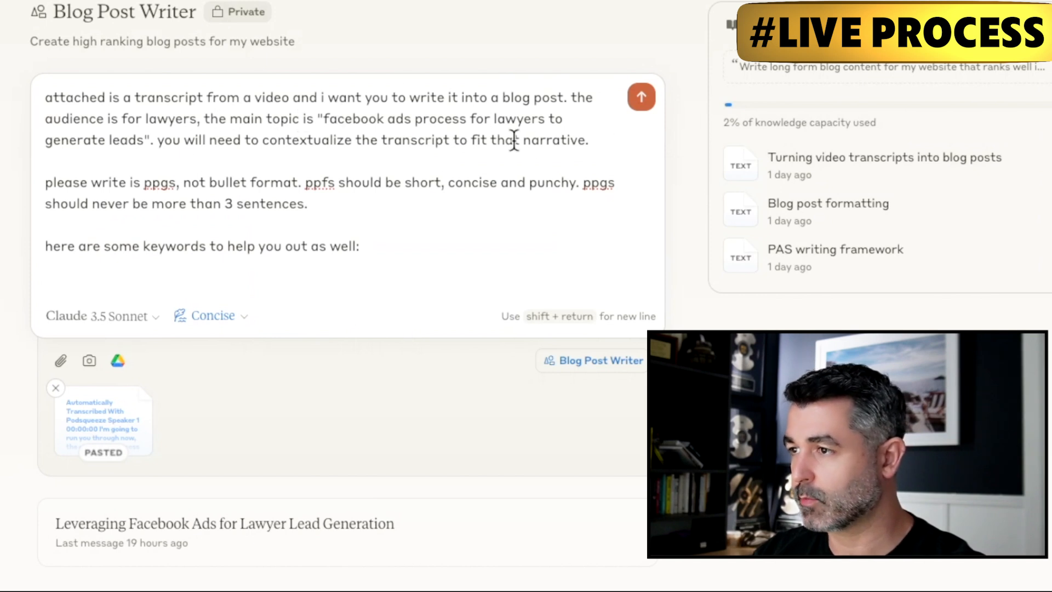
{"action": "left_click_drag", "start_coordinate": [164, 140], "coordinate": [594, 141]}
{"action": "left_click_drag", "start_coordinate": [372, 203], "coordinate": [31, 183]}
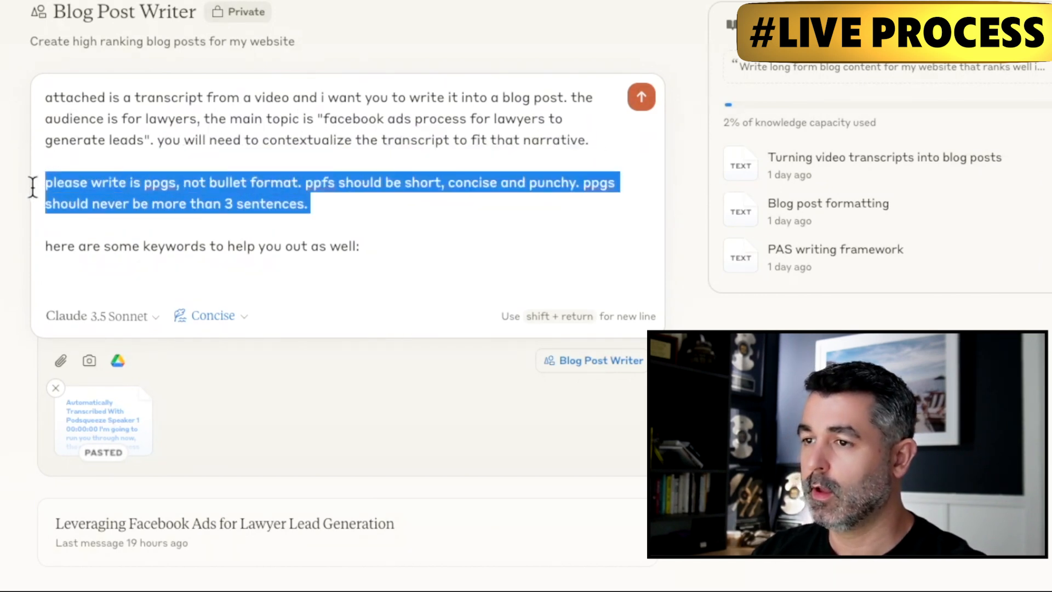
{"action": "left_click", "coordinate": [344, 191]}
{"action": "key", "text": "BackSpace"}
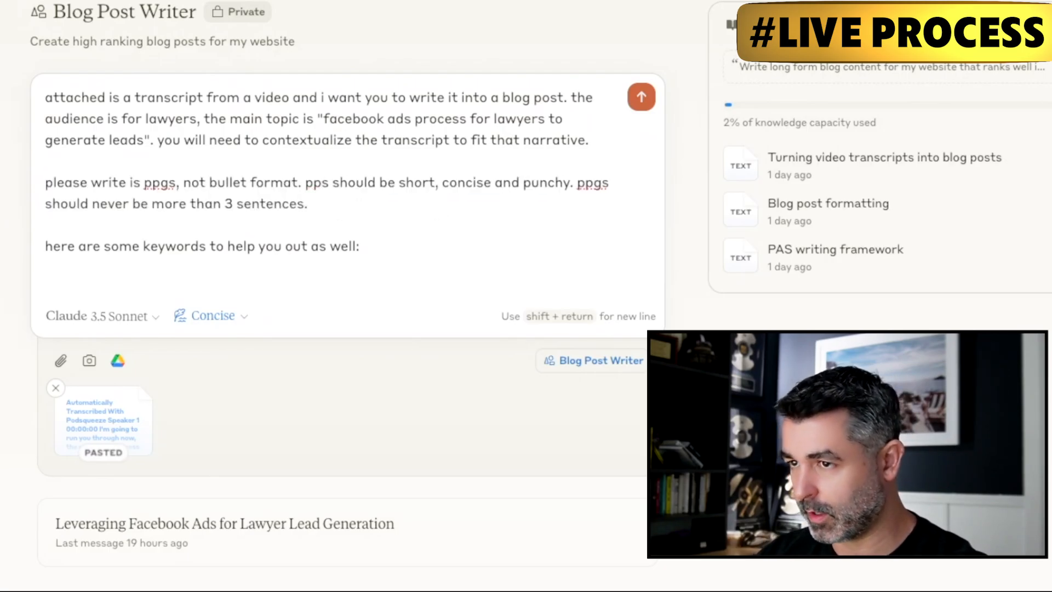
{"action": "type", "text": "g"}
- Copy the suggested keyword list from the ChatGPT answer, add it below "here are some keywords to help you out as well:" and submit the prompt
{"action": "left_click_drag", "start_coordinate": [435, 214], "coordinate": [38, 167]}
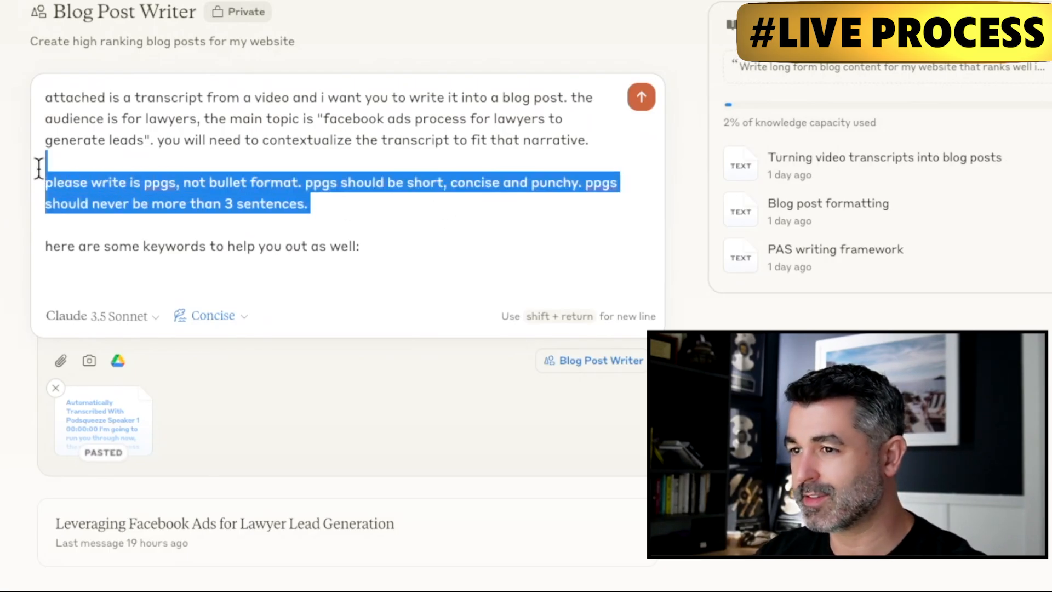
{"action": "left_click", "coordinate": [385, 249]}
{"action": "key", "text": "shift+Return"}
{"action": "key", "text": "shift+Return"}
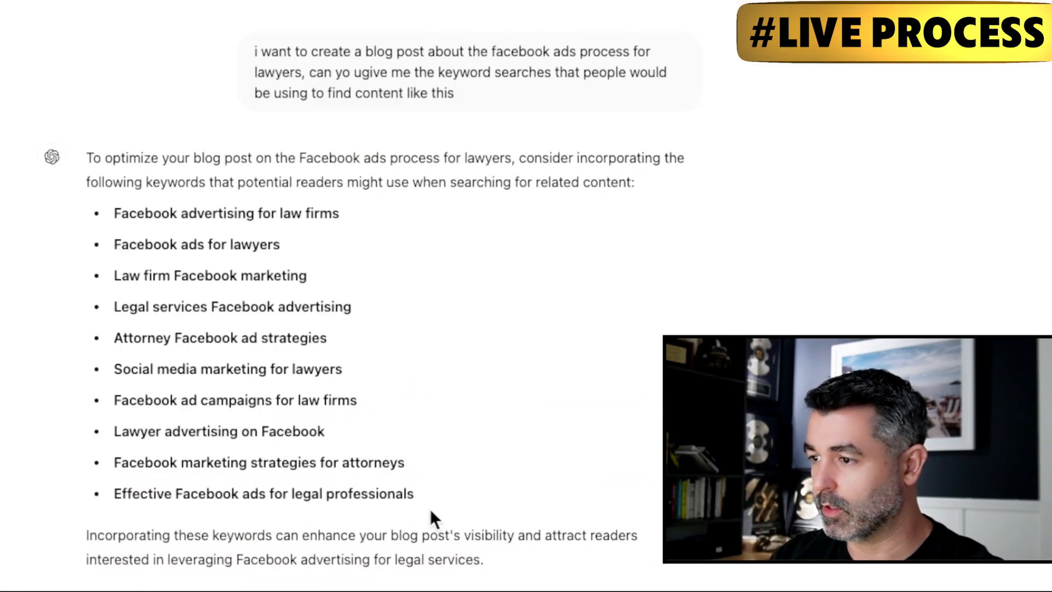
{"action": "left_click_drag", "start_coordinate": [429, 504], "coordinate": [111, 215]}
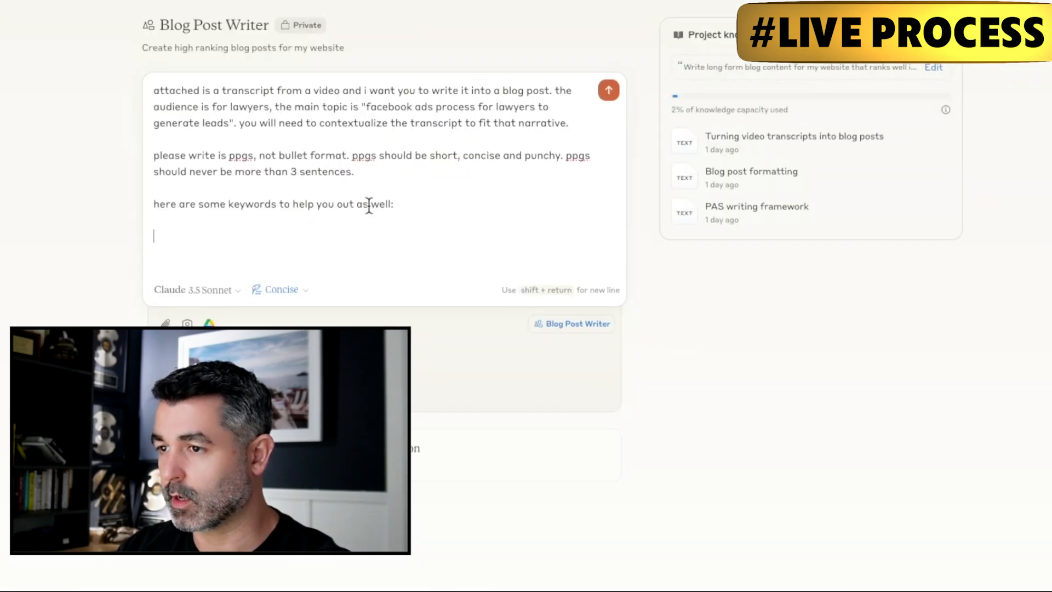
{"action": "type", "text": "Facebook advertising for law firms Facebook ads for lawyers Law firm Facebook marketing Legal services Facebook advertising Attorney Facebook ad strategies Social media marketing for lawyers Facebook ad campaigns for law firms Lawyer advertising on Facebook Facebook marketing strategies for attorneys Effective Facebook ads for legal professionals"}
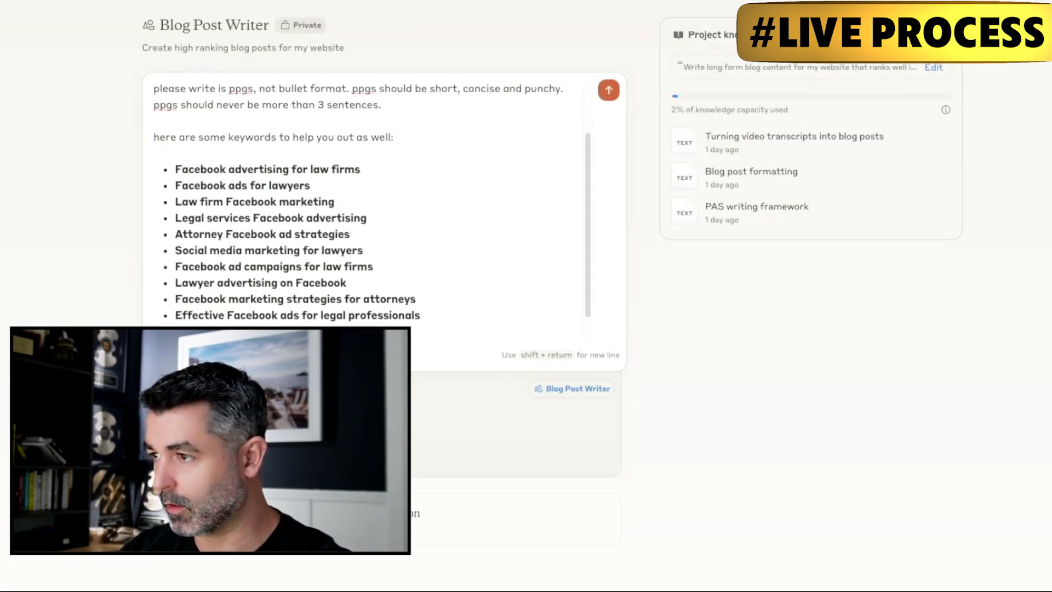
{"action": "key", "text": "Return"}
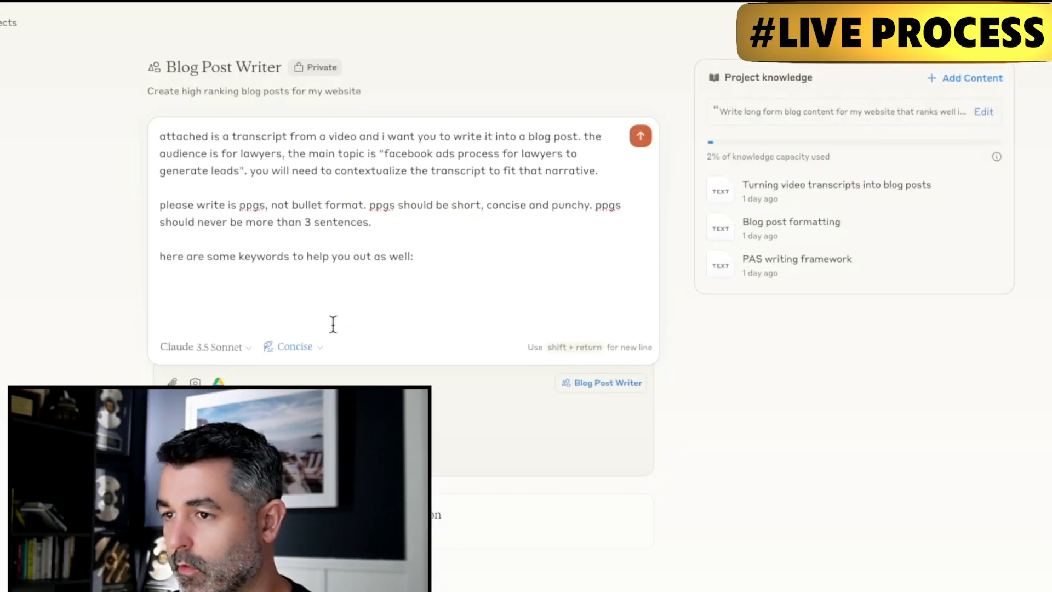
{"action": "type", "text": "Facebook advertising for law firms Facebook ads for lawyers Law firm Facebook marketing Legal services Facebook advertising Attorney Facebook ad strategies Social media marketing for lawyers Facebook ad campaigns for law firms Lawyer advertising on Facebook Facebook marketing strategies for attorneys Effective Facebook ads for legal professionals"}
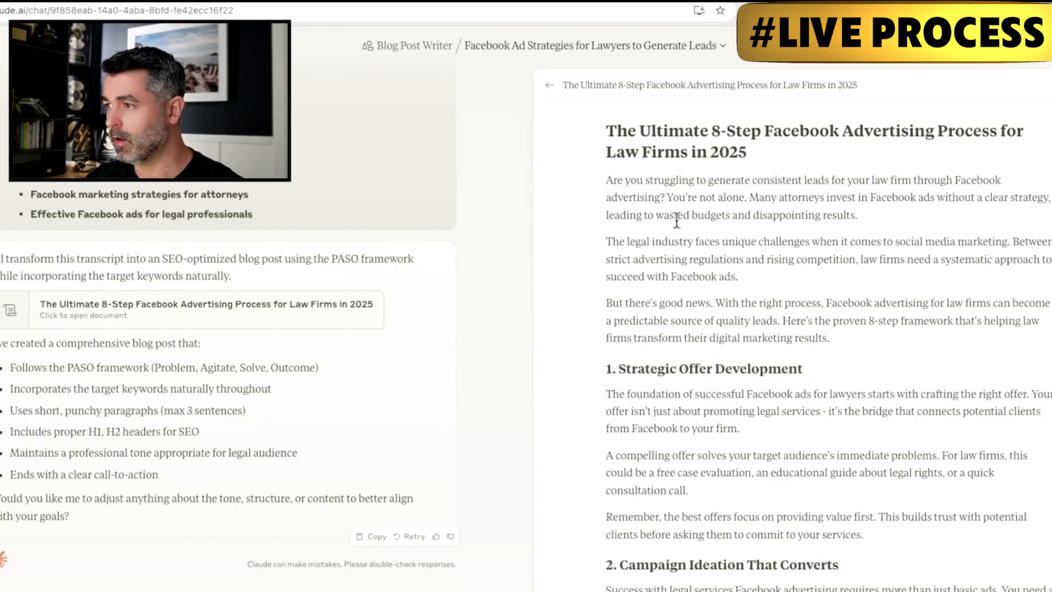
- Ask Claude to improve the three introduction paragraphs for people who are NOT doing fb ads and people struggling with fb ads
{"action": "left_click_drag", "start_coordinate": [608, 179], "coordinate": [652, 196]}
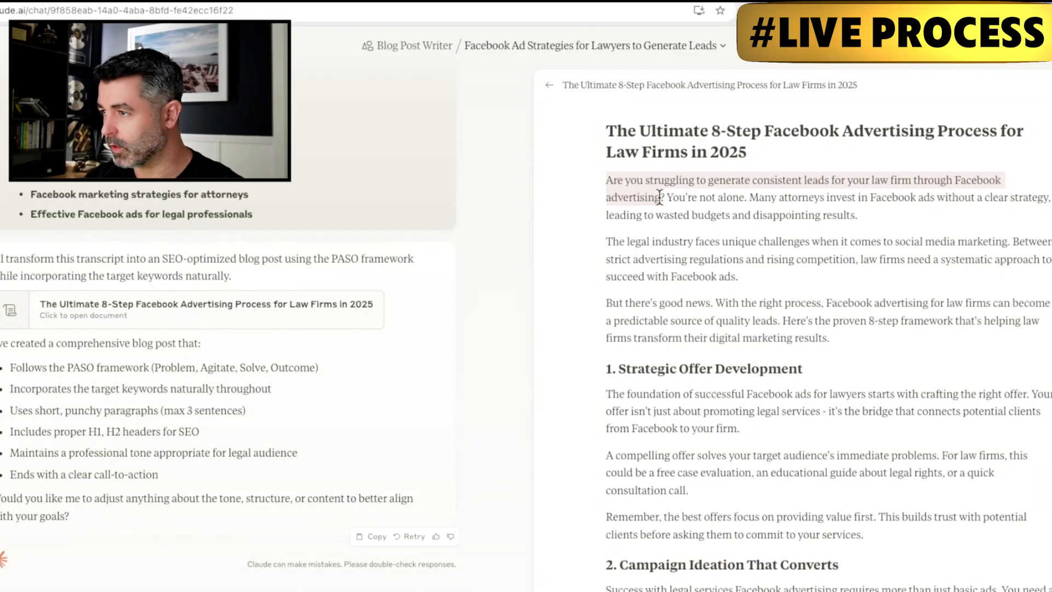
{"action": "left_click_drag", "start_coordinate": [665, 197], "coordinate": [666, 198]}
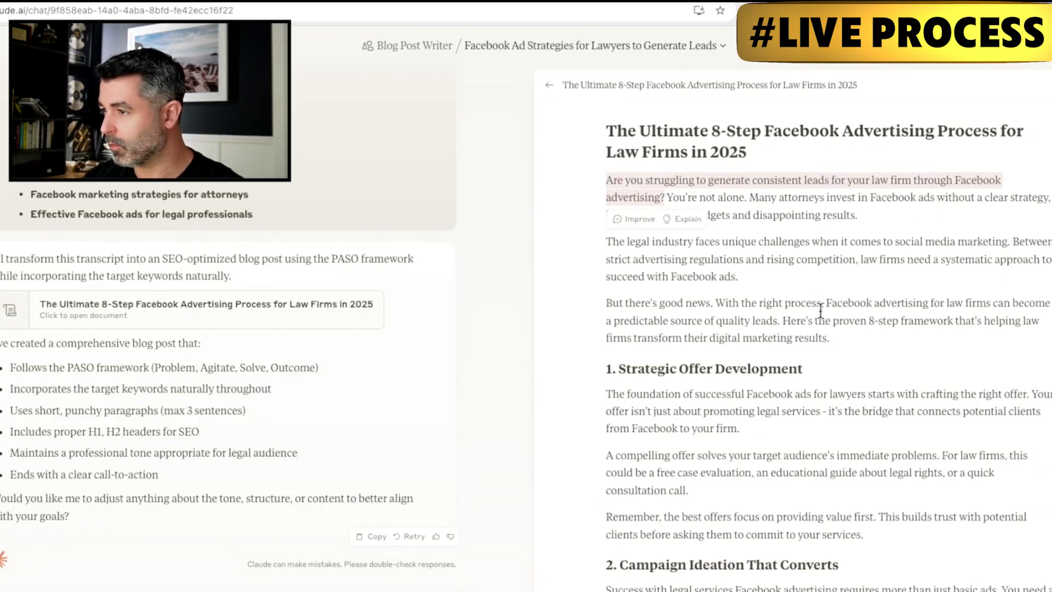
{"action": "left_click", "coordinate": [616, 185]}
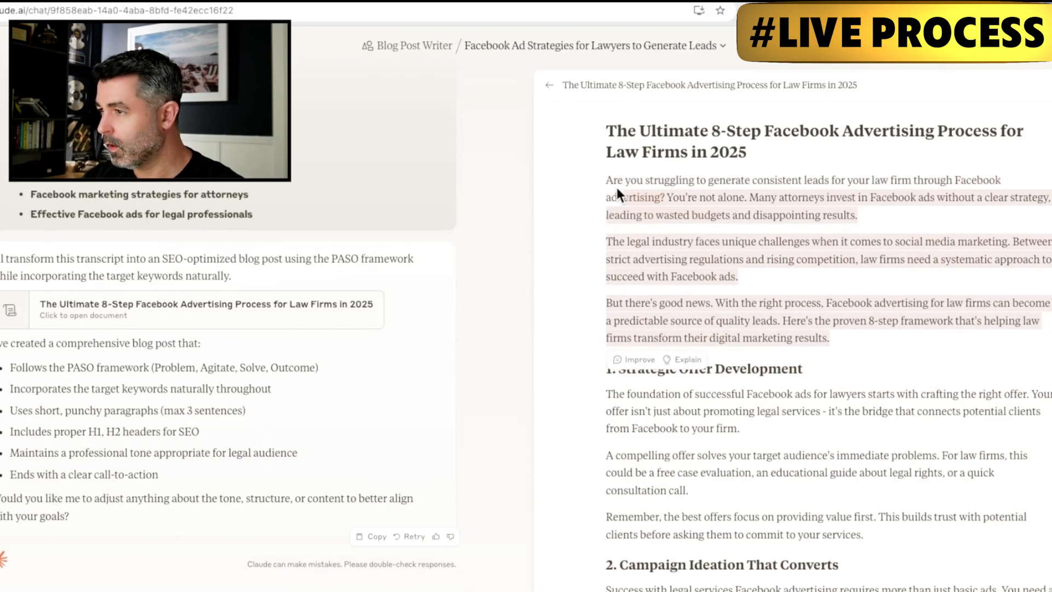
{"action": "left_click_drag", "start_coordinate": [610, 179], "coordinate": [831, 338]}
{"action": "left_click", "coordinate": [622, 357]}
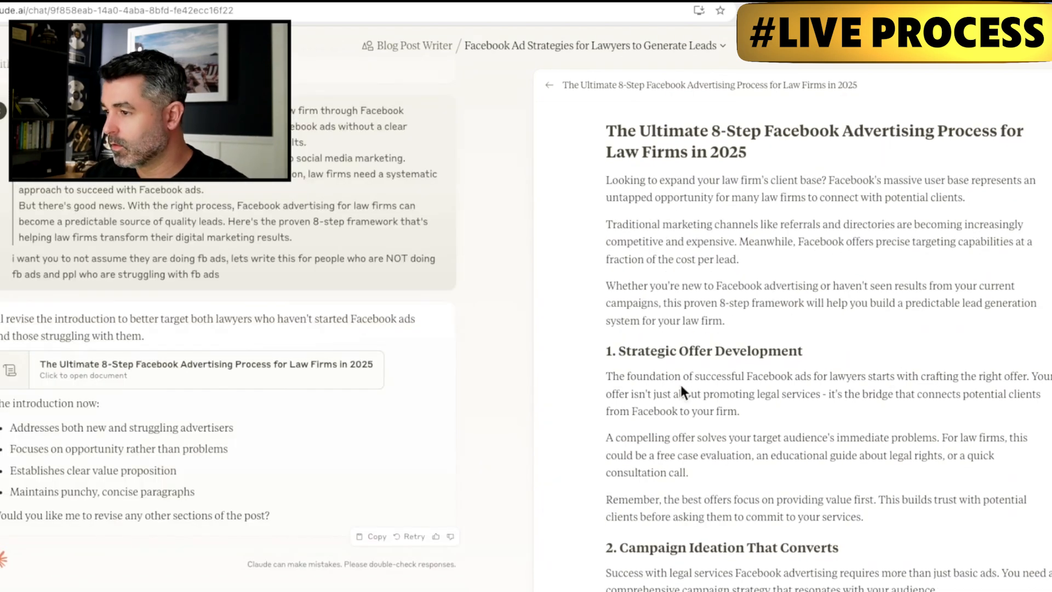
- Ask Claude to improve the Strategic Offer Development paragraphs, expanding them a lot with examples of offers from injury attorneys and business attorneys
{"action": "scroll", "coordinate": [682, 382], "scroll_direction": "down", "scroll_amount": 2}
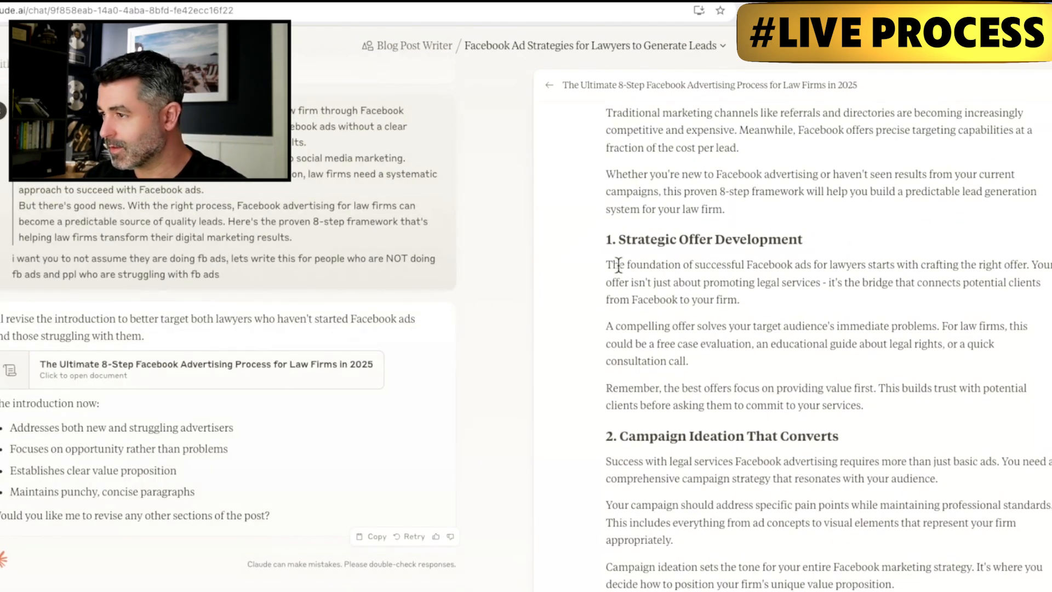
{"action": "left_click_drag", "start_coordinate": [638, 274], "coordinate": [906, 406]}
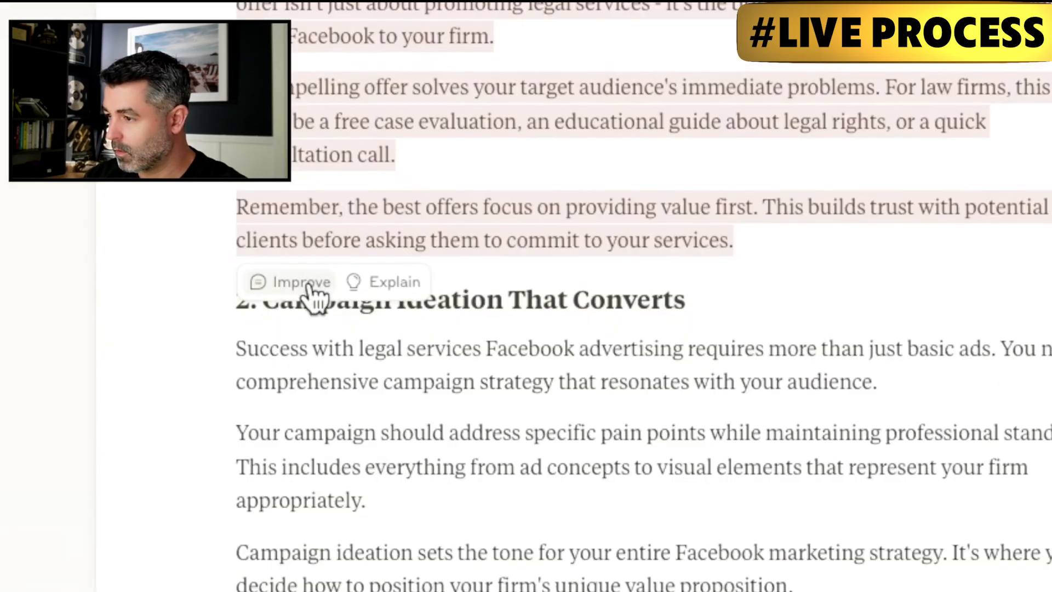
{"action": "left_click", "coordinate": [302, 282]}
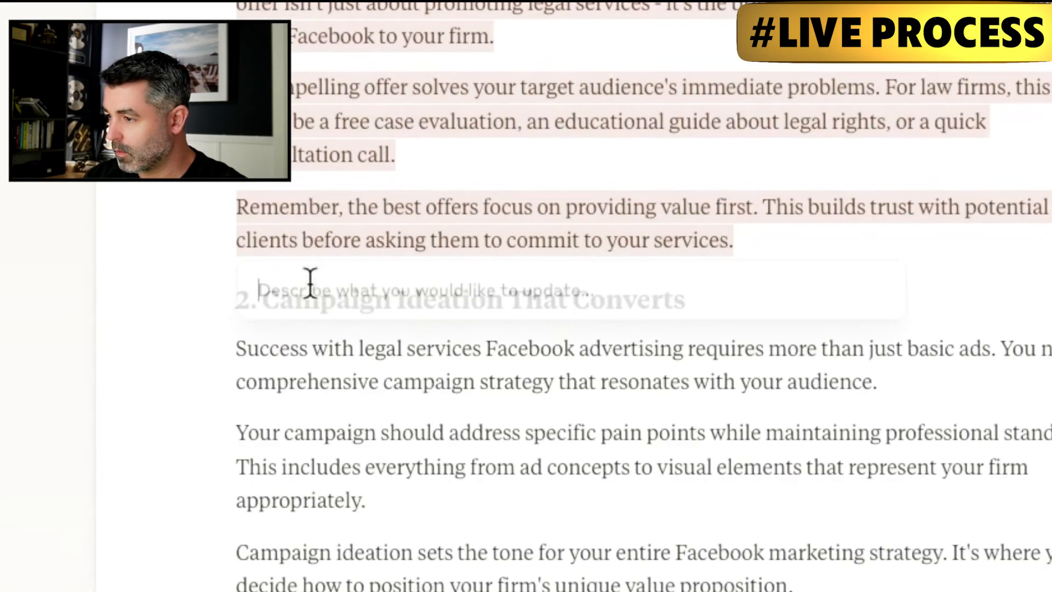
{"action": "type", "text": "we eed"}
{"action": "key", "text": "BackSpace"}
{"action": "key", "text": "BackSpace"}
{"action": "key", "text": "BackSpace"}
{"action": "key", "text": "BackSpace"}
{"action": "type", "text": "need example of "}
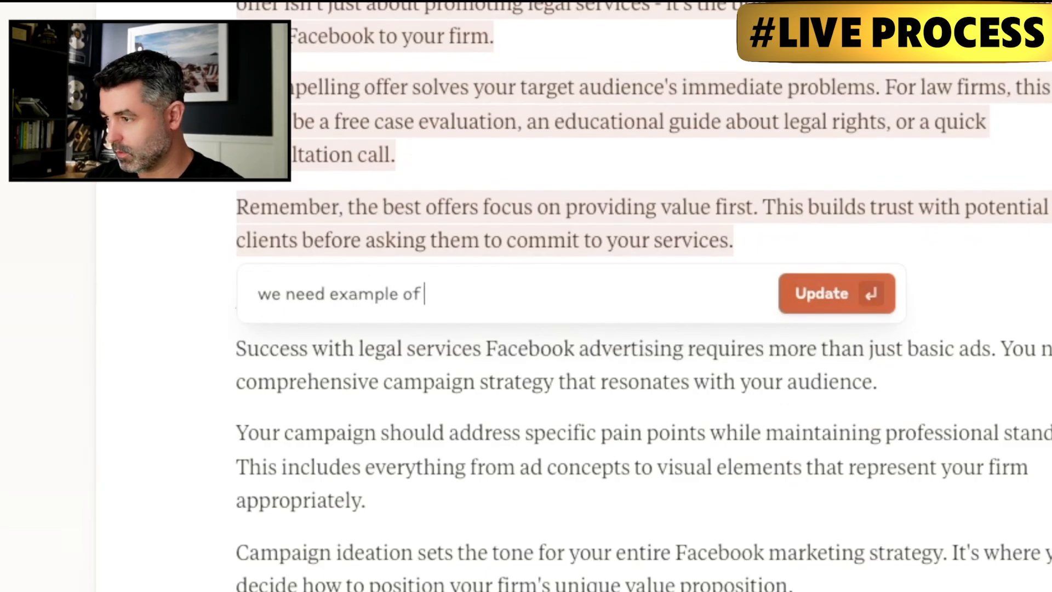
{"action": "key", "text": "BackSpace"}
{"action": "key", "text": "BackSpace"}
{"action": "key", "text": "BackSpace"}
{"action": "key", "text": "BackSpace"}
{"action": "type", "text": "s of o"}
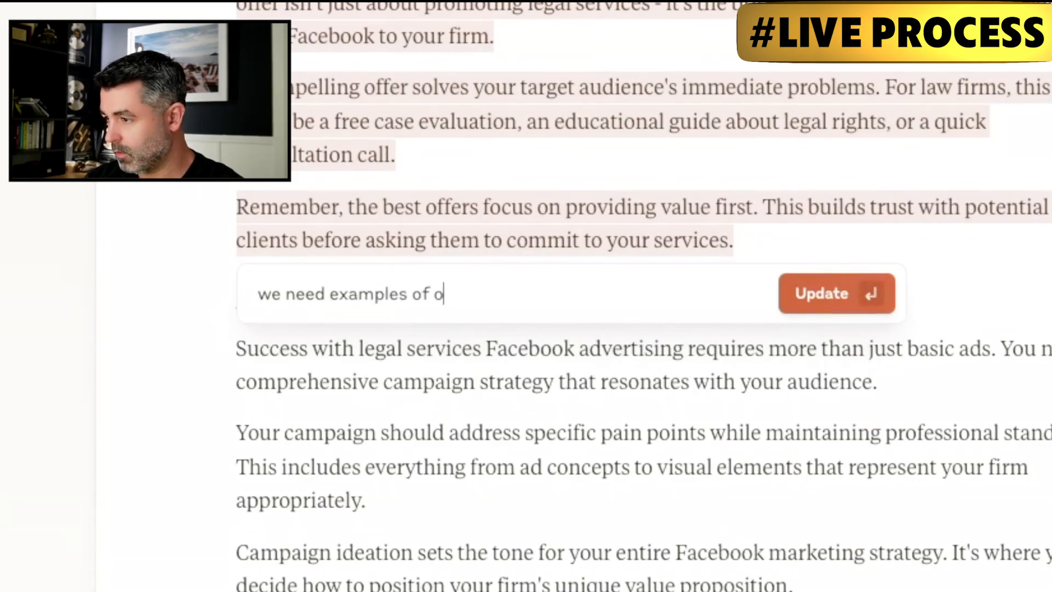
{"action": "type", "text": "ffers, ple"}
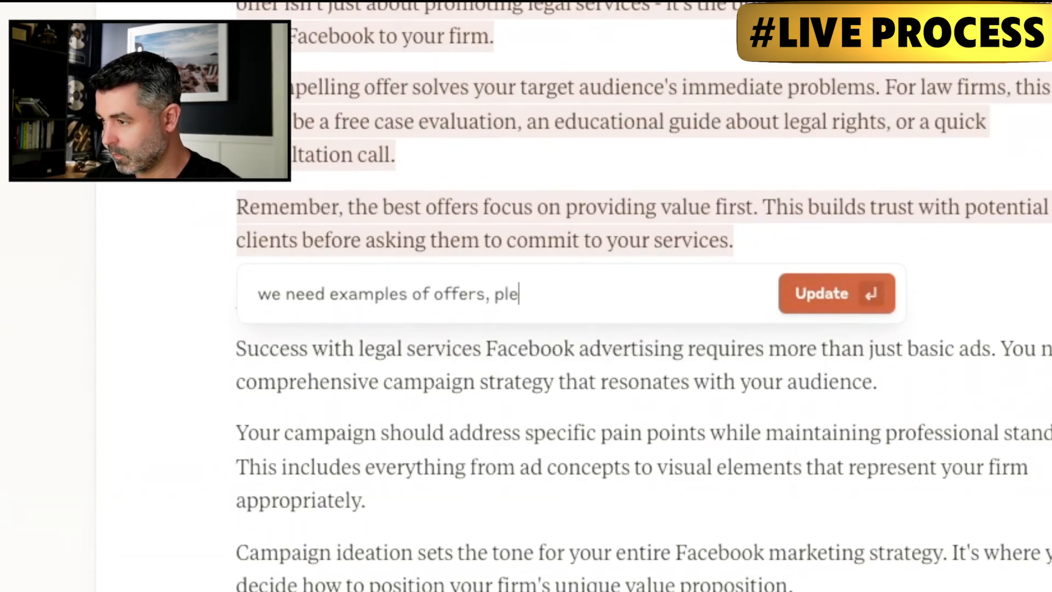
{"action": "type", "text": "ase expanon this sec"}
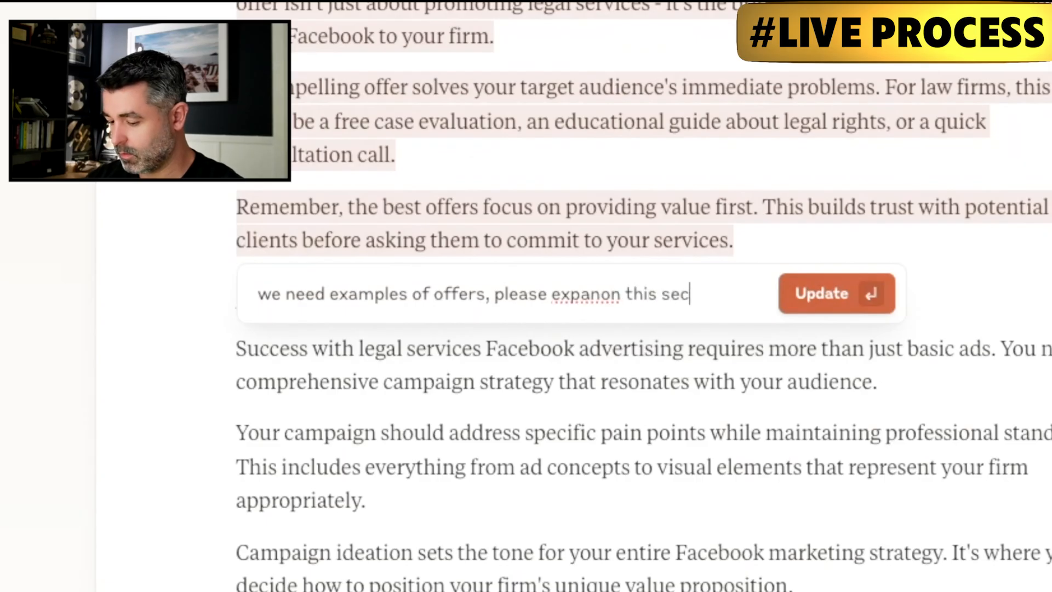
{"action": "type", "text": "tiona lot. g"}
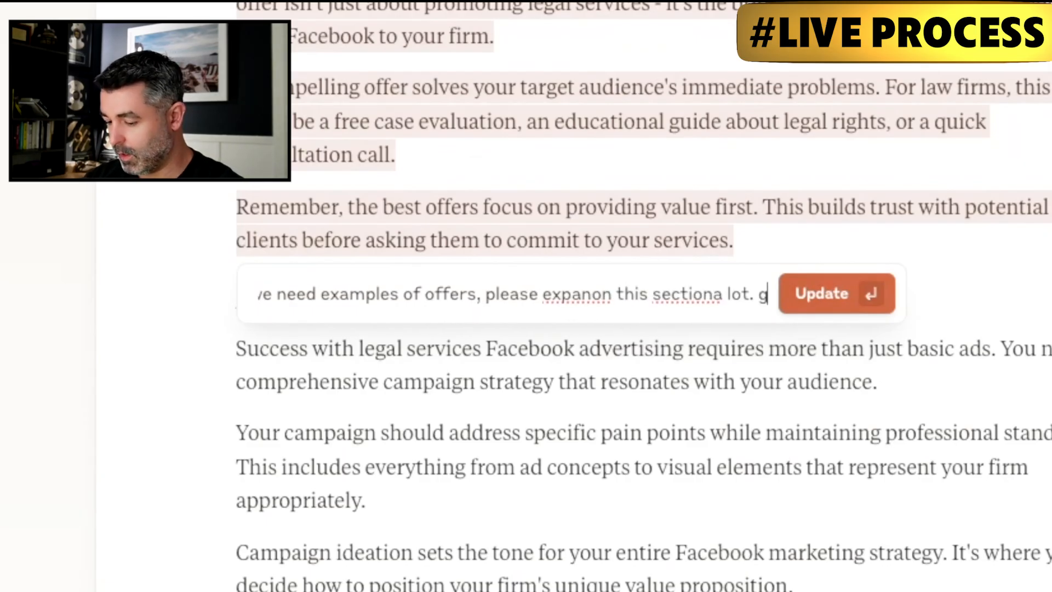
{"action": "type", "text": "ive examples of of"}
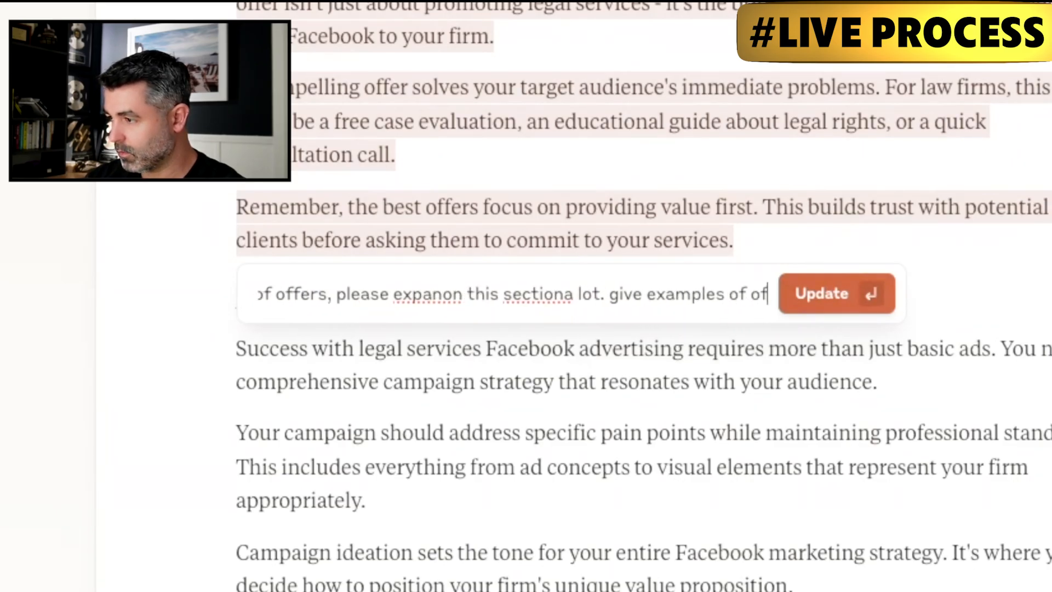
{"action": "type", "text": "fers from injury at"}
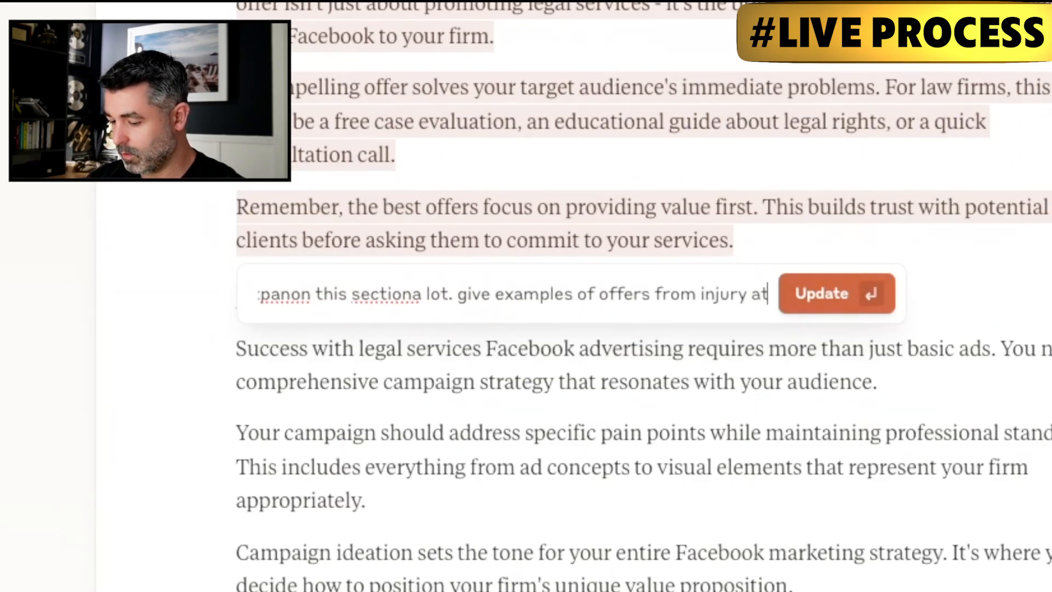
{"action": "type", "text": "torneys and business attorneys"}
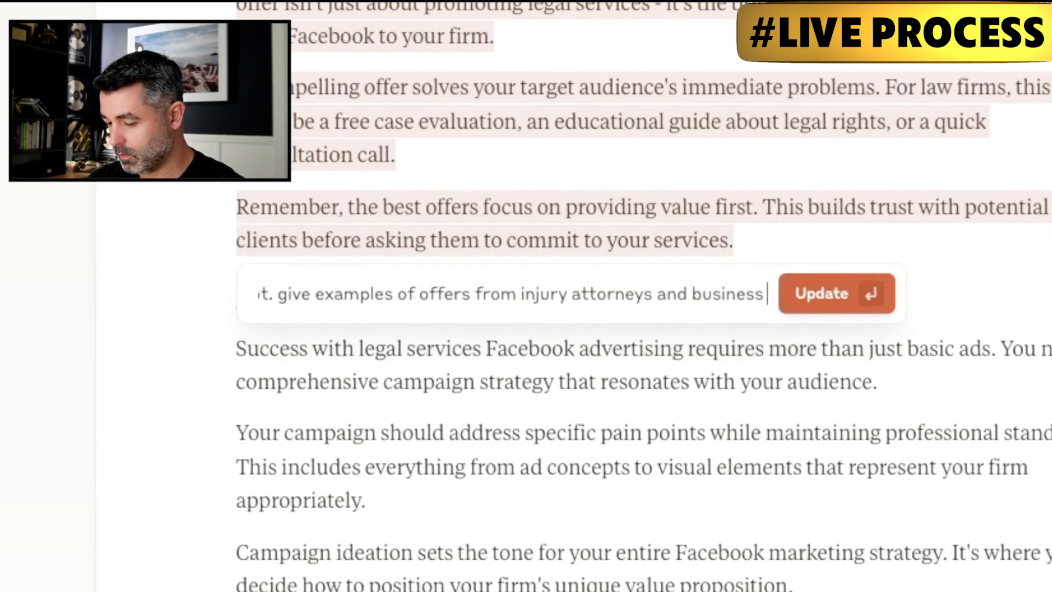
{"action": "key", "text": "Return"}
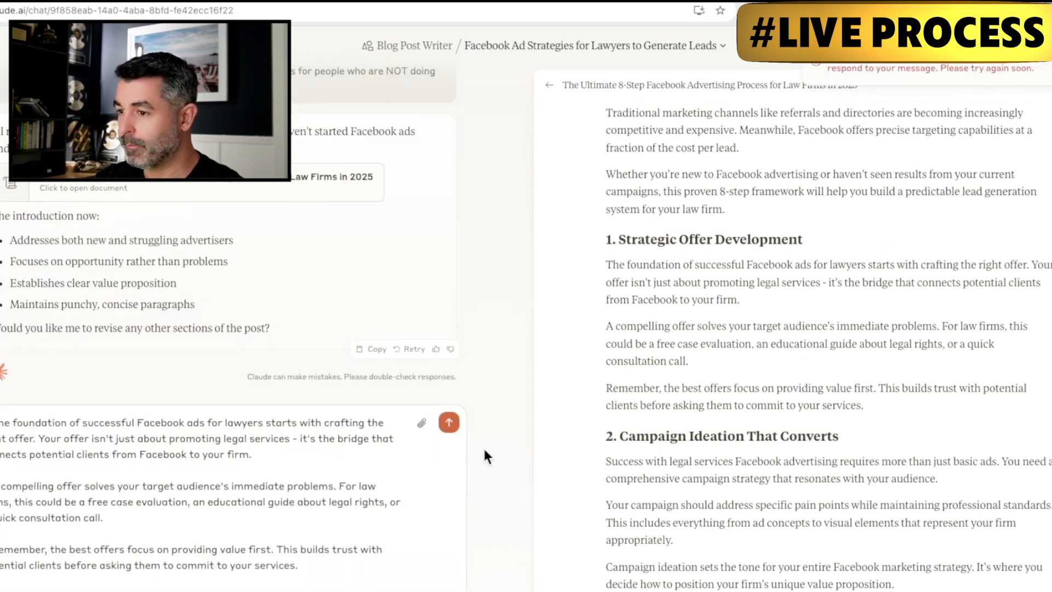
{"action": "left_click", "coordinate": [449, 425]}
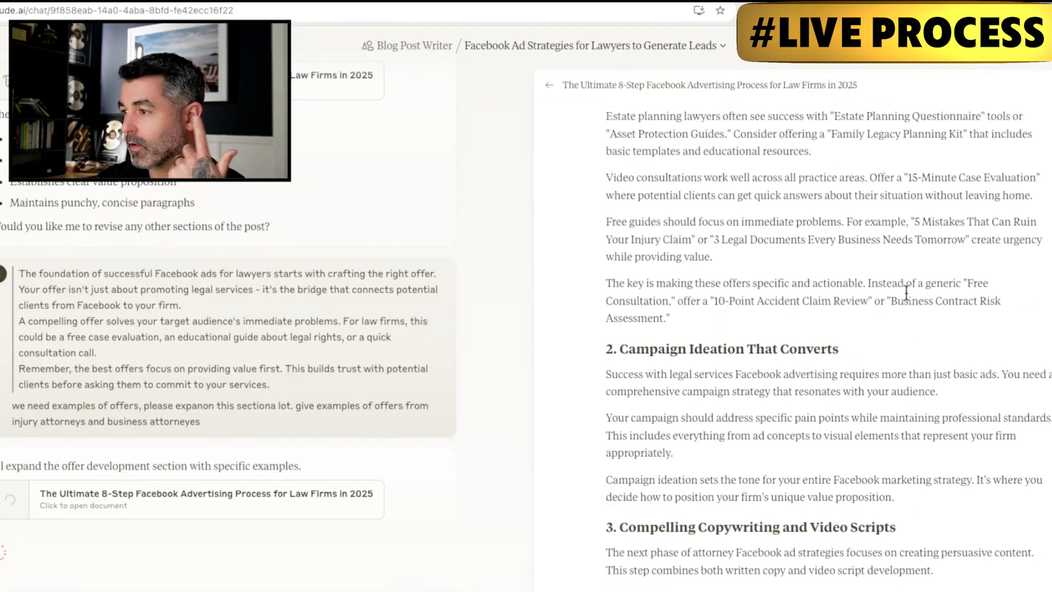
- Ask Claude to improve sections 2 to 8, stating they are too thin and need examples so attorneys can wrap their heads around them contextually
{"action": "left_click_drag", "start_coordinate": [605, 224], "coordinate": [839, 472]}
{"action": "scroll", "coordinate": [838, 471], "scroll_direction": "down", "scroll_amount": 6}
{"action": "left_click", "coordinate": [840, 454]}
{"action": "type", "text": "all of thes"}
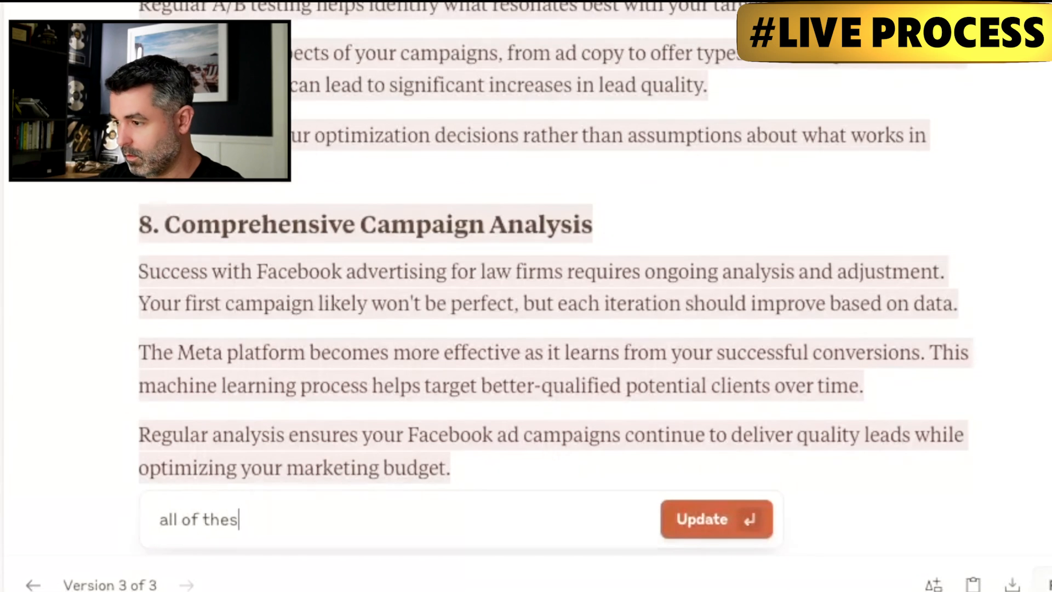
{"action": "type", "text": "e sections are too thi"}
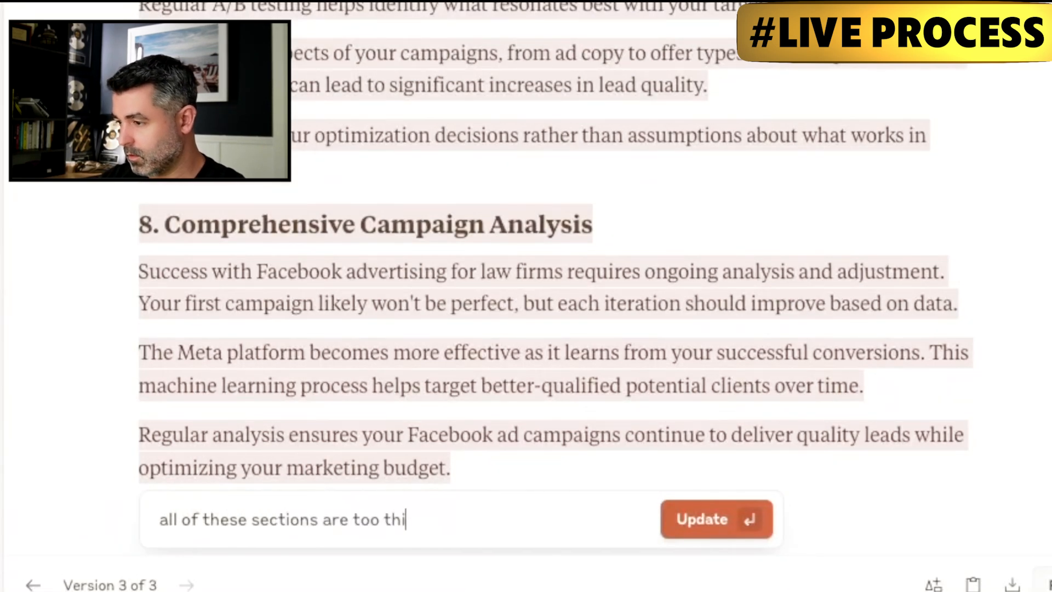
{"action": "type", "text": "ng,  and nee"}
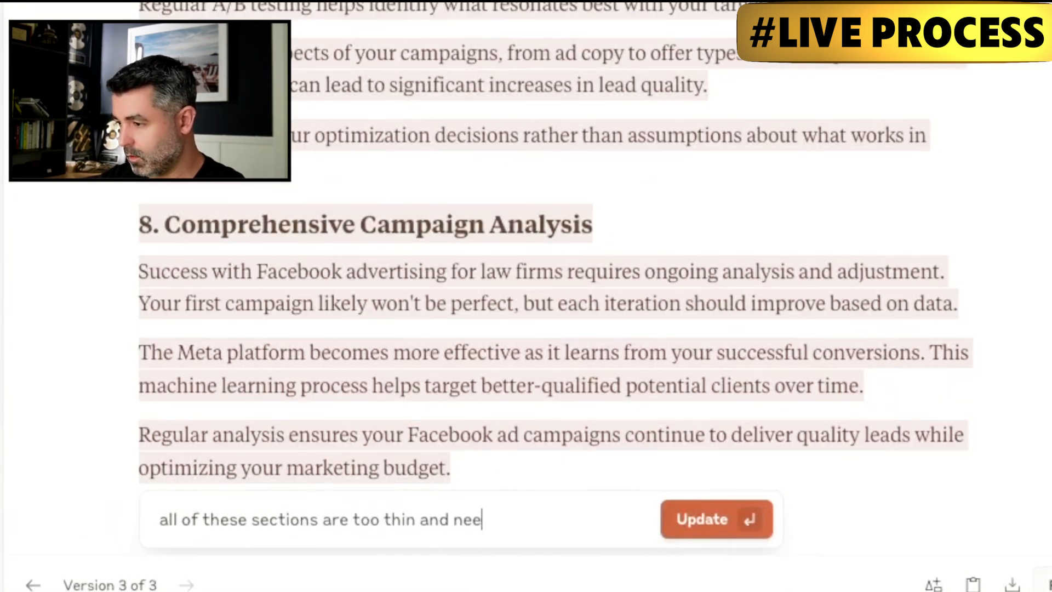
{"action": "type", "text": "d exmples. remem"}
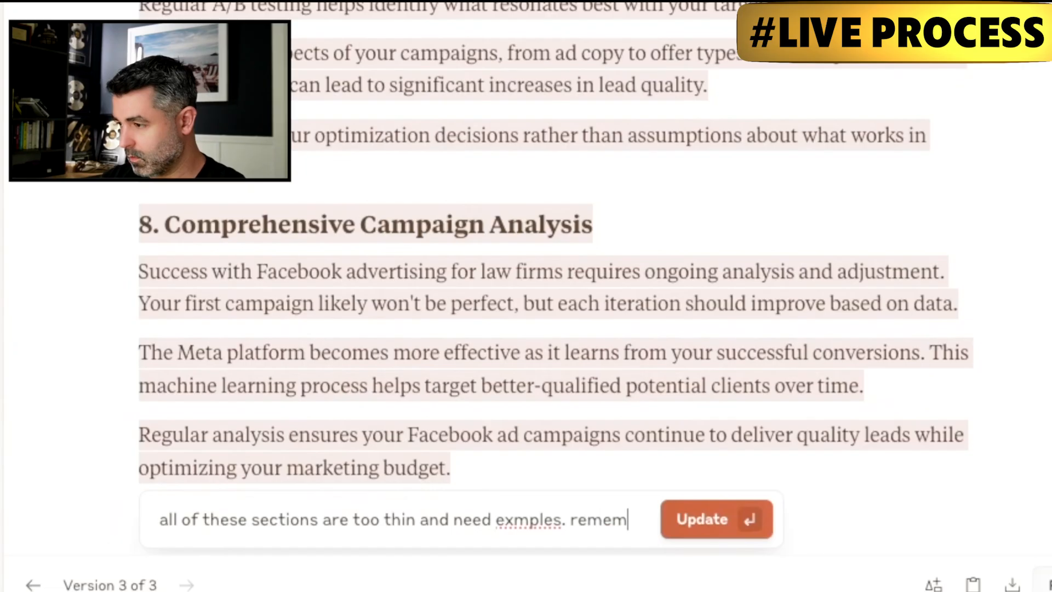
{"action": "type", "text": "ber we are speaking to at"}
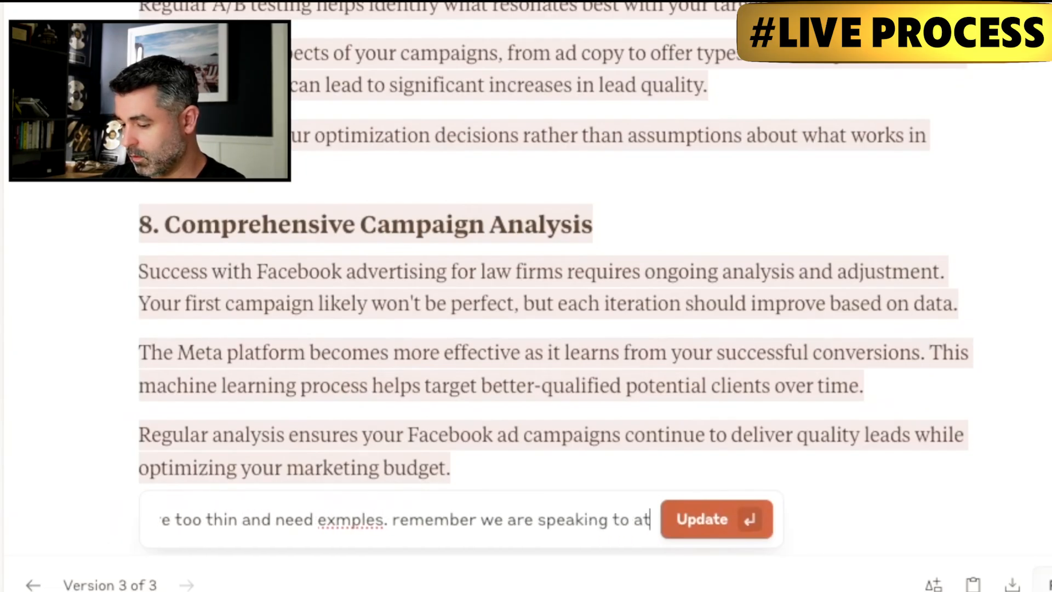
{"action": "type", "text": "totrneys, they need to"}
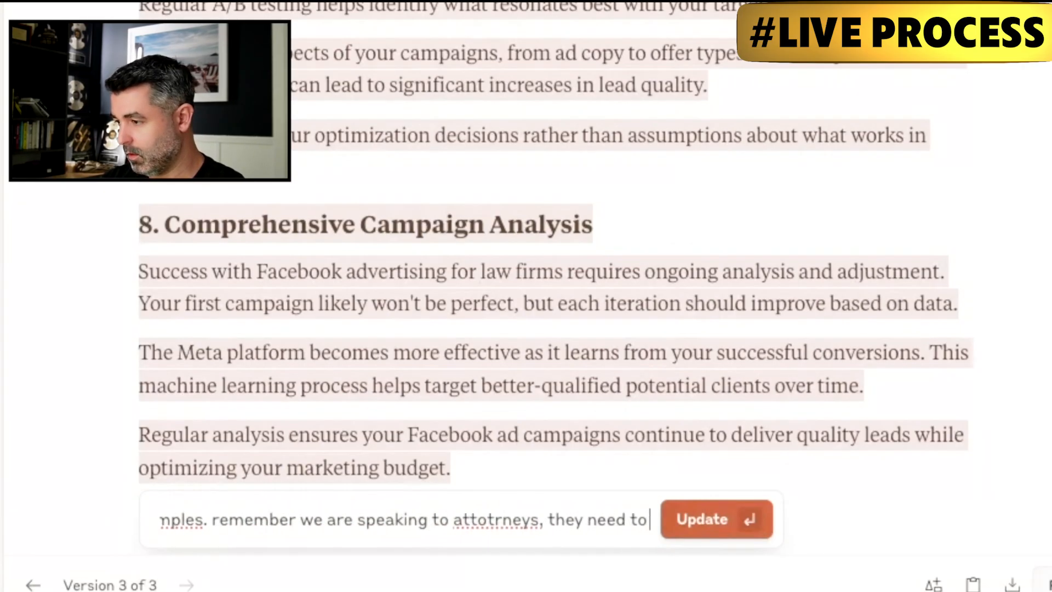
{"action": "type", "text": " wrap their heads "}
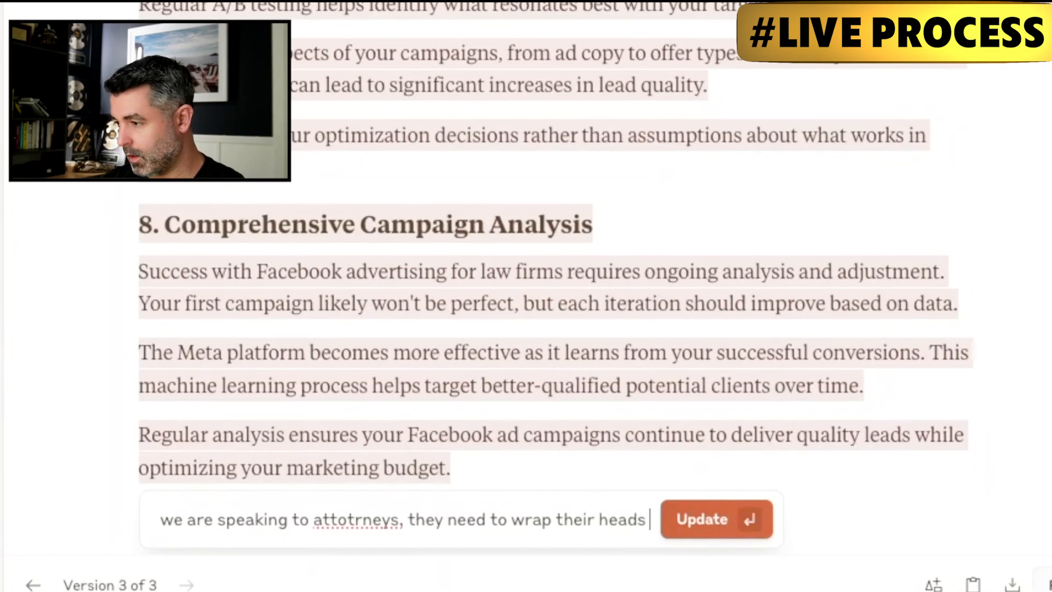
{"action": "type", "text": "aroun this contetxua"}
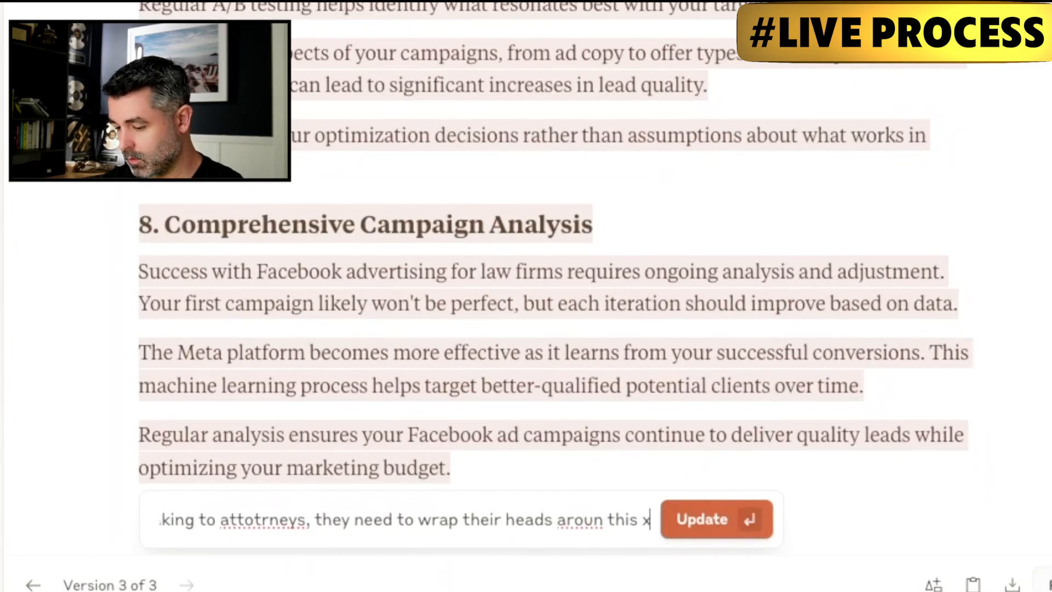
{"action": "type", "text": "ly"}
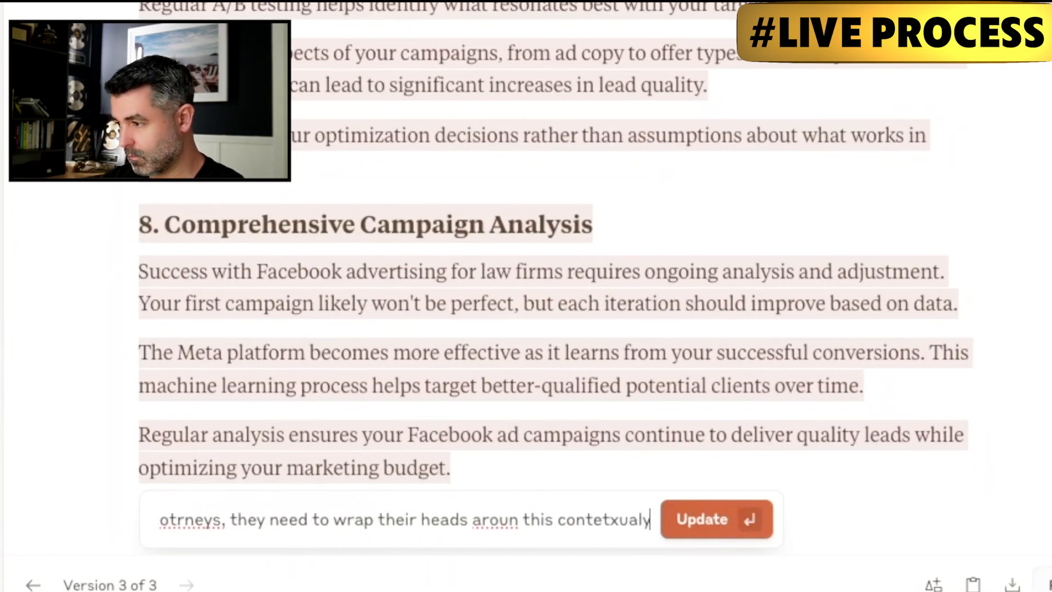
{"action": "type", "text": ". give examples"}
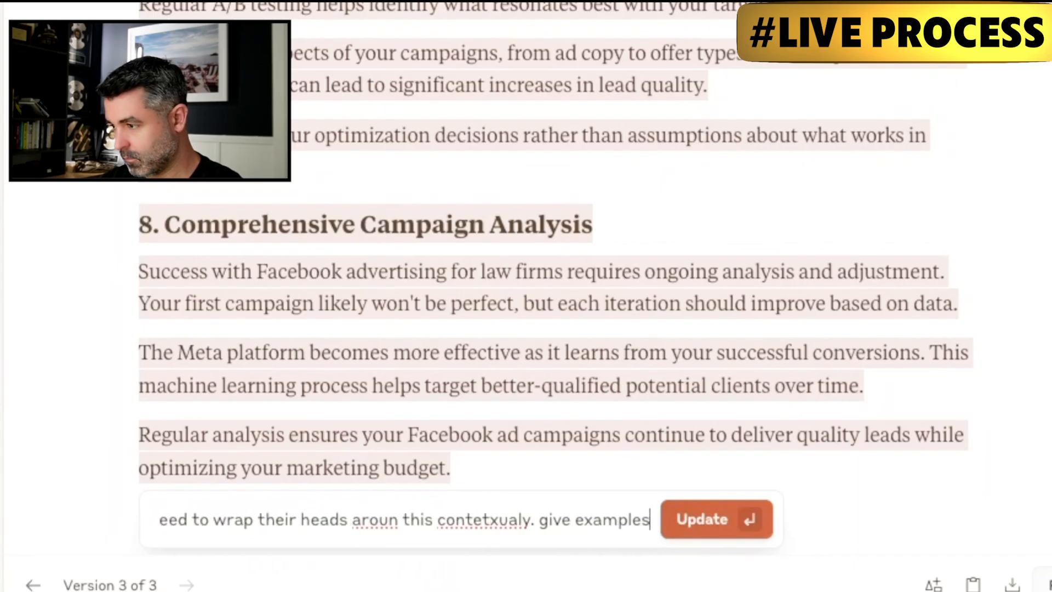
{"action": "key", "text": "Return"}
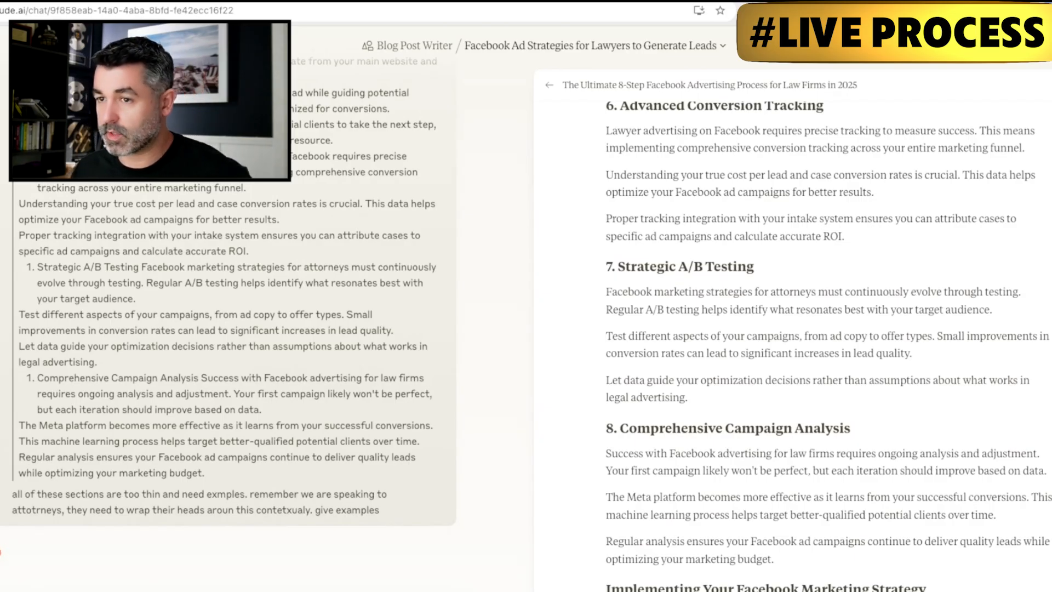
- Copy the three introduction paragraphs from the Claude document and paste them into the body of the new WordPress post
{"action": "scroll", "coordinate": [755, 248], "scroll_direction": "up", "scroll_amount": 16}
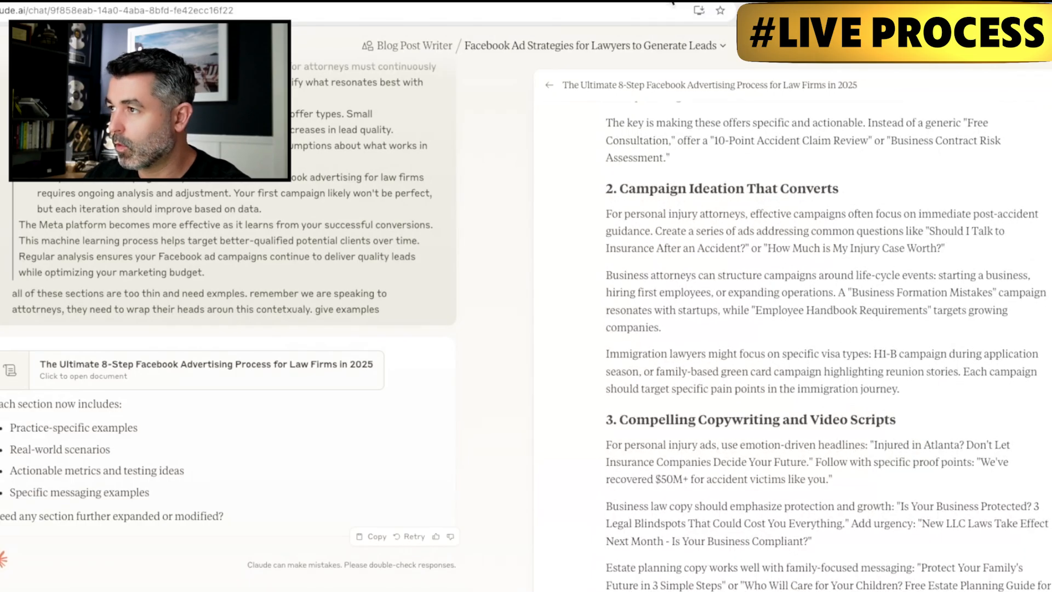
{"action": "left_click", "coordinate": [564, 1]}
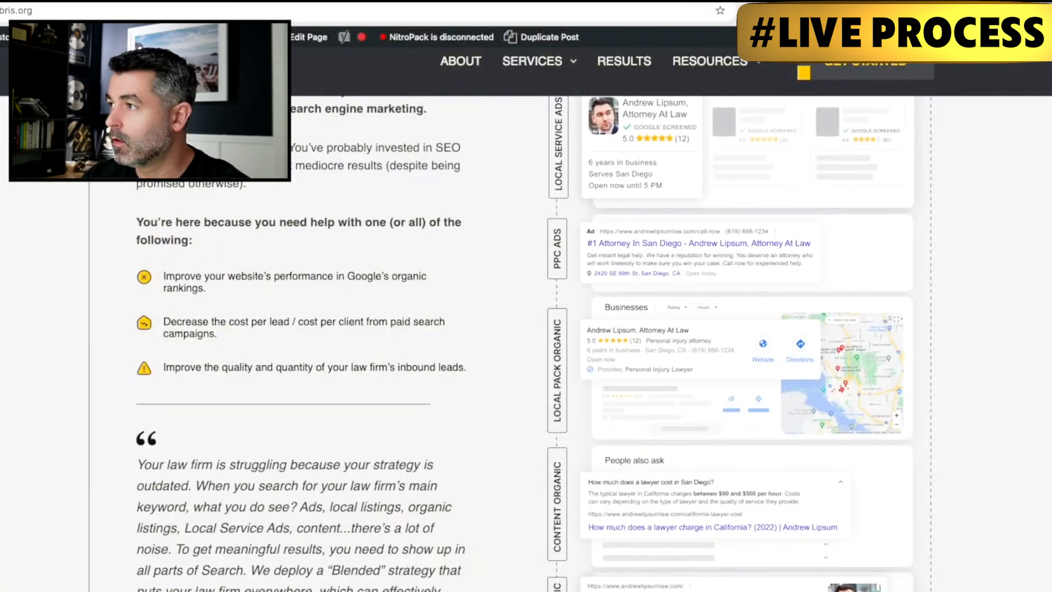
{"action": "left_click", "coordinate": [515, 3]}
{"action": "left_click_drag", "start_coordinate": [610, 189], "coordinate": [757, 313]}
{"action": "key", "text": "ctrl+c"}
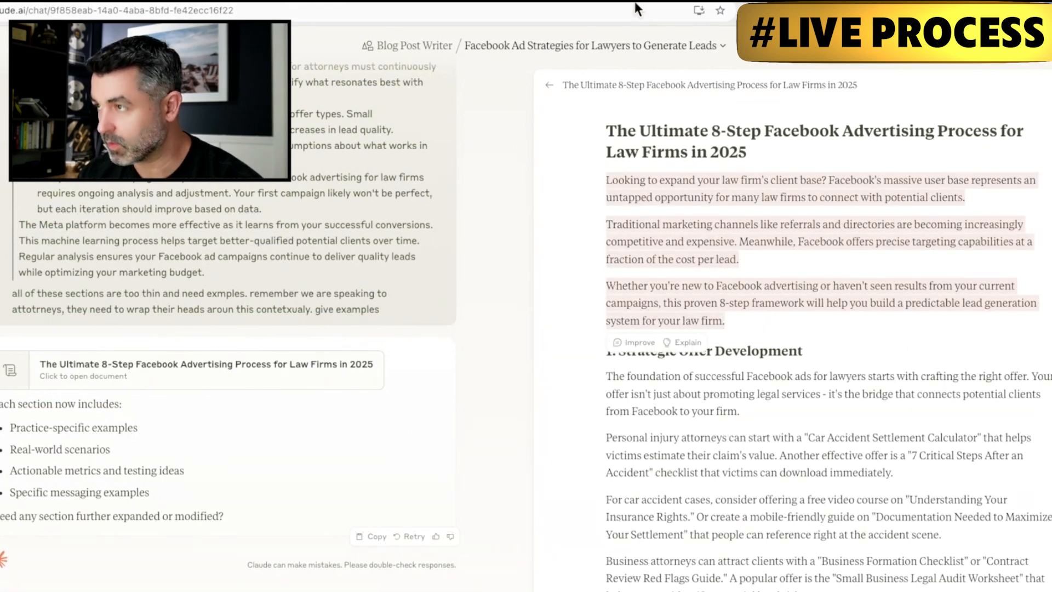
{"action": "left_click", "coordinate": [636, 5]}
{"action": "left_click", "coordinate": [106, 488]}
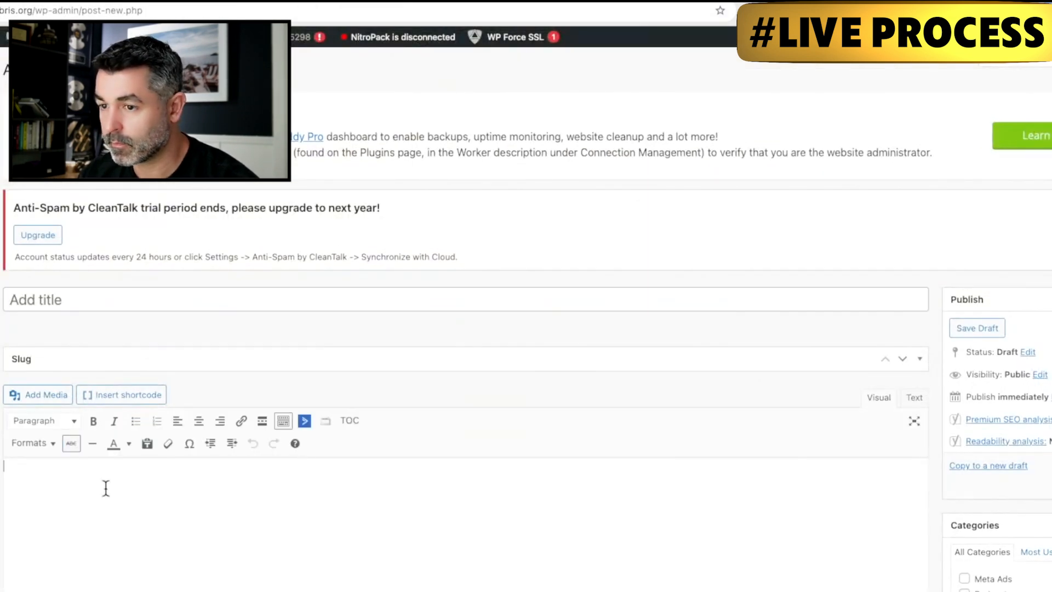
{"action": "key", "text": "ctrl+v"}
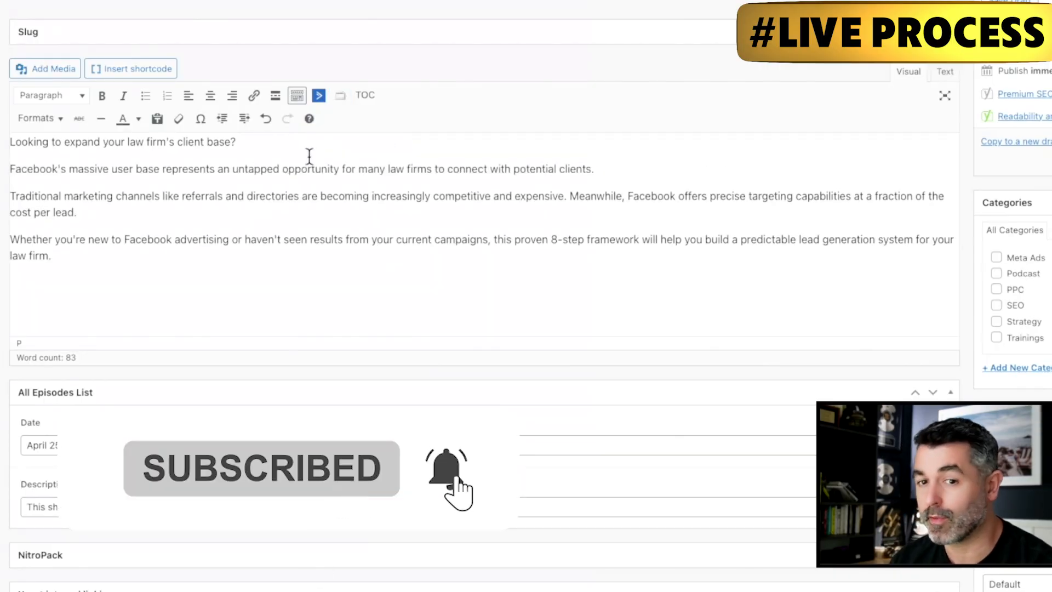
- Format the sentence "Facebook's massive user base represents an untapped opportunity for many law firms to connect with potential clients." as a Blockquote
{"action": "left_click_drag", "start_coordinate": [239, 141], "coordinate": [8, 141]}
{"action": "left_click", "coordinate": [258, 145]}
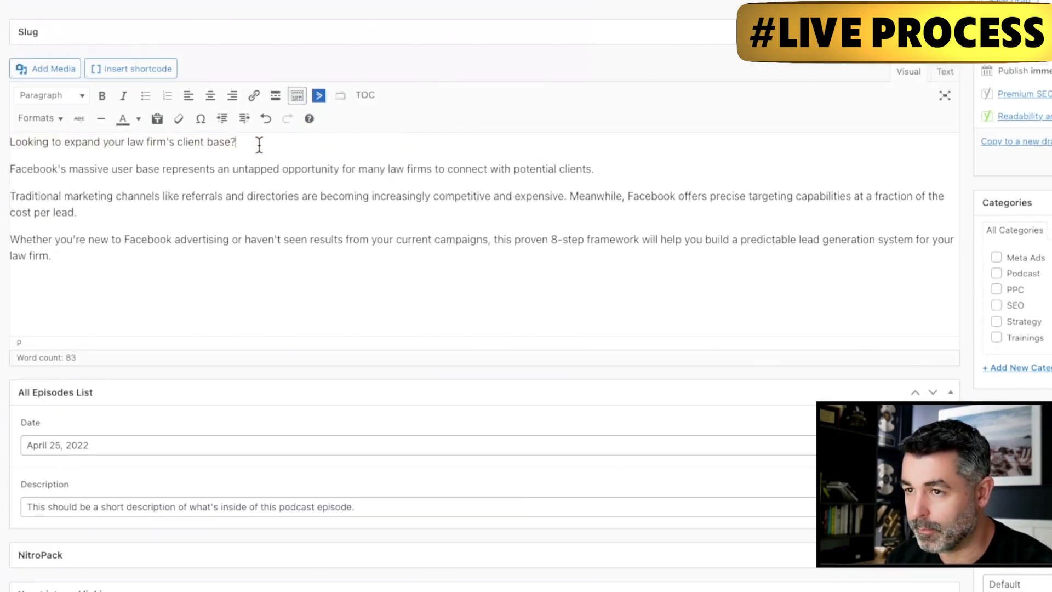
{"action": "left_click_drag", "start_coordinate": [271, 146], "coordinate": [6, 142]}
{"action": "left_click", "coordinate": [357, 201]}
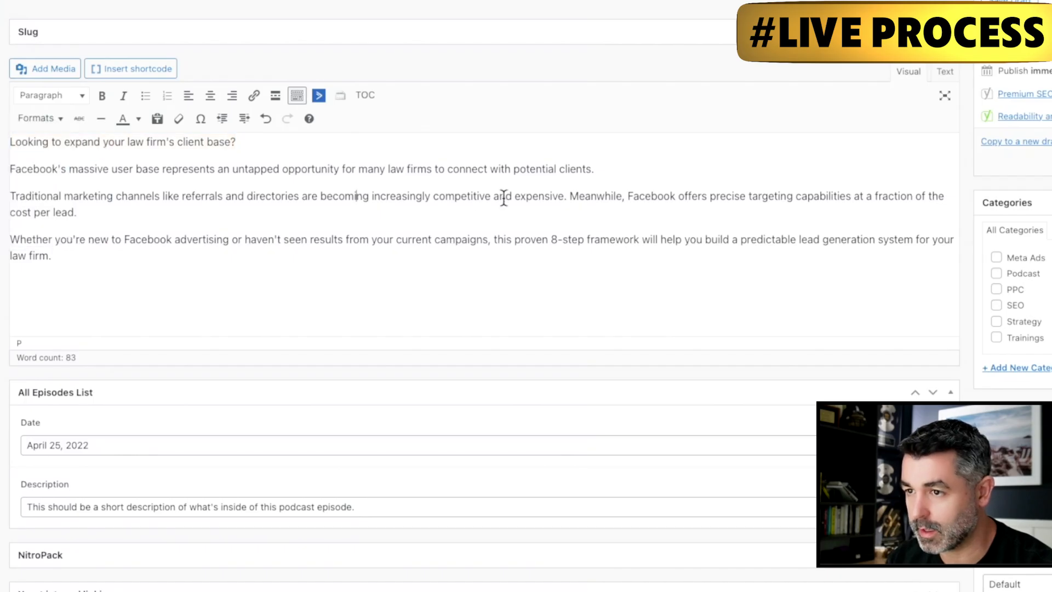
{"action": "left_click_drag", "start_coordinate": [597, 170], "coordinate": [7, 170]}
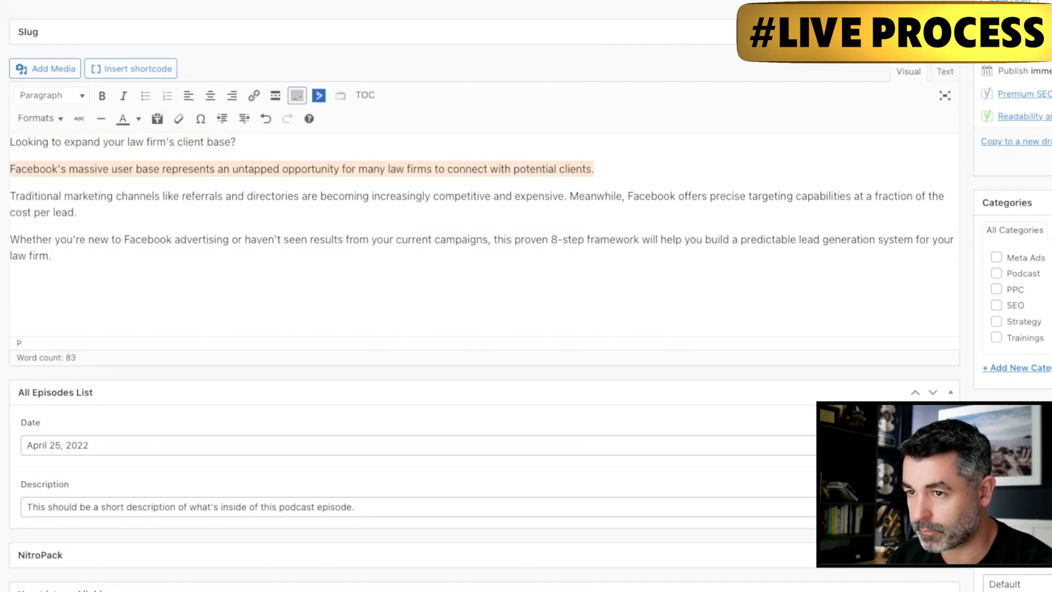
{"action": "left_click", "coordinate": [38, 118]}
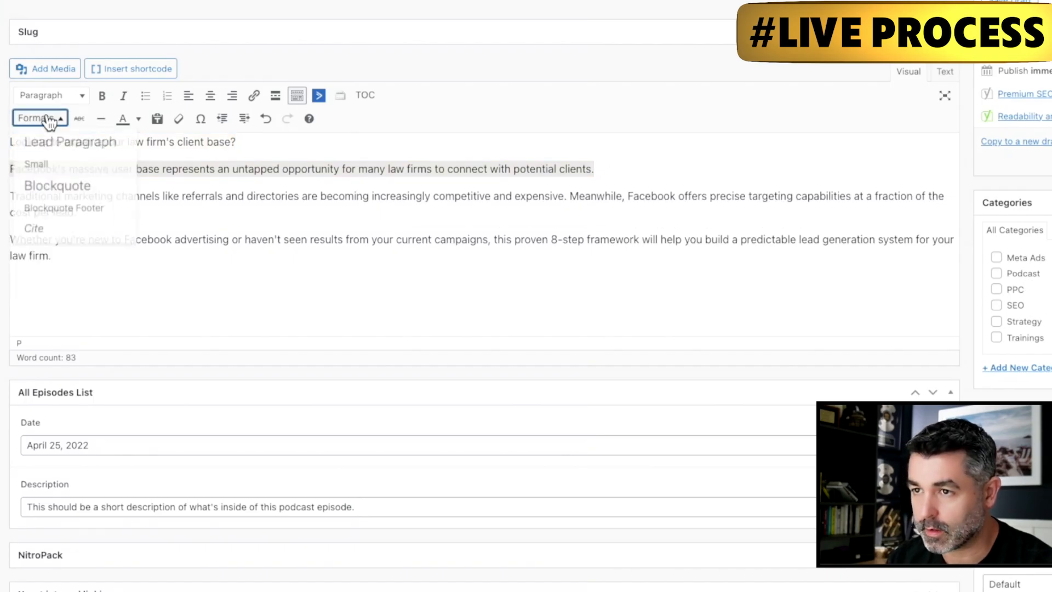
{"action": "left_click", "coordinate": [79, 182]}
{"action": "scroll", "coordinate": [482, 295], "scroll_direction": "up", "scroll_amount": 3}
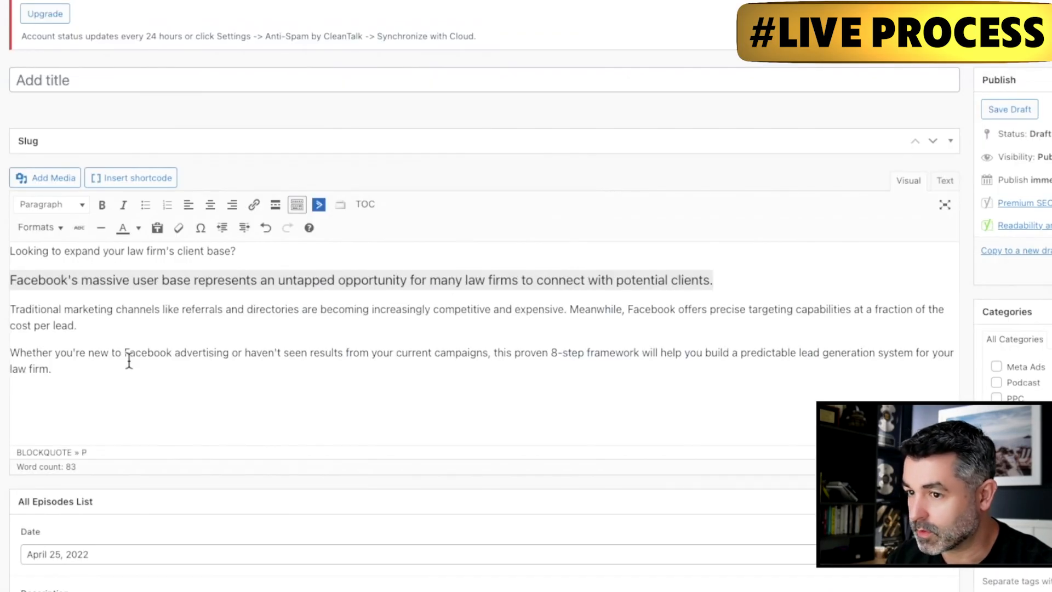
{"action": "left_click", "coordinate": [227, 354]}
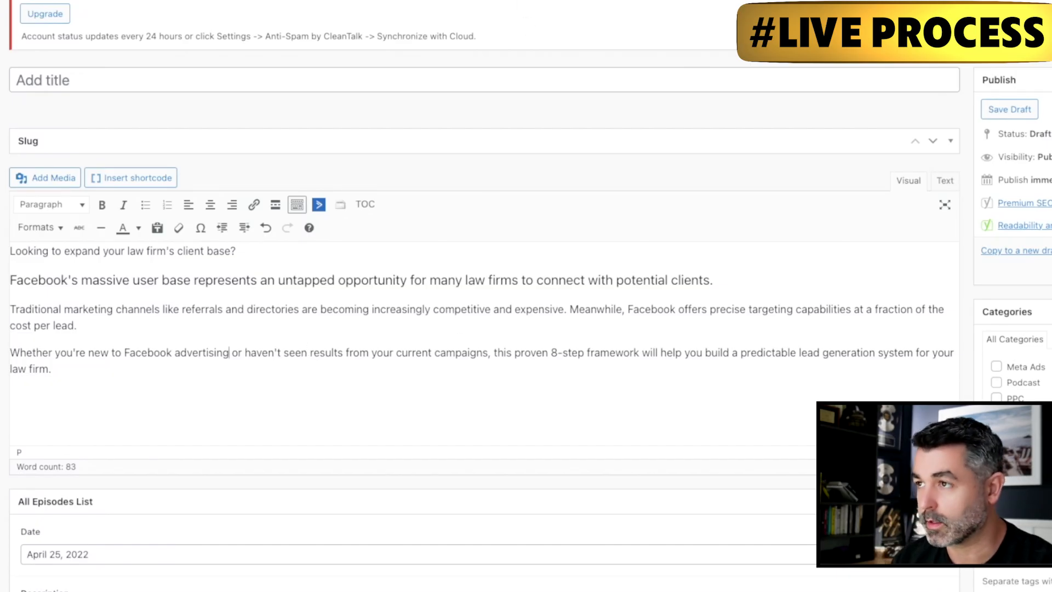
- Copy the complete Strategic Offer Development section from the Claude document and paste it below the introduction in the WordPress post
{"action": "left_click", "coordinate": [351, 1]}
{"action": "left_click", "coordinate": [789, 336]}
{"action": "scroll", "coordinate": [798, 342], "scroll_direction": "down", "scroll_amount": 1}
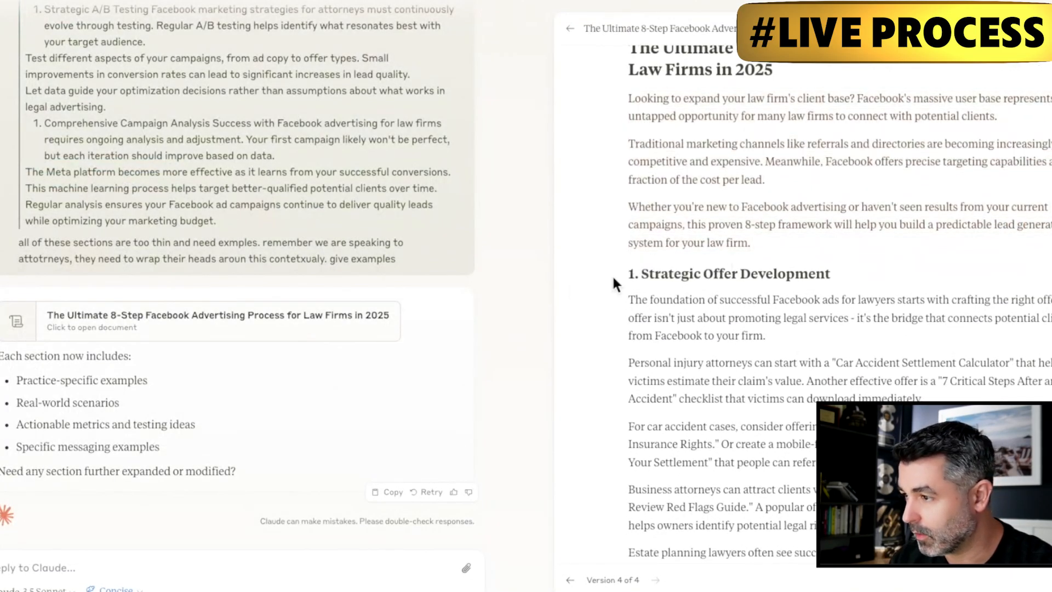
{"action": "left_click_drag", "start_coordinate": [689, 292], "coordinate": [776, 493]}
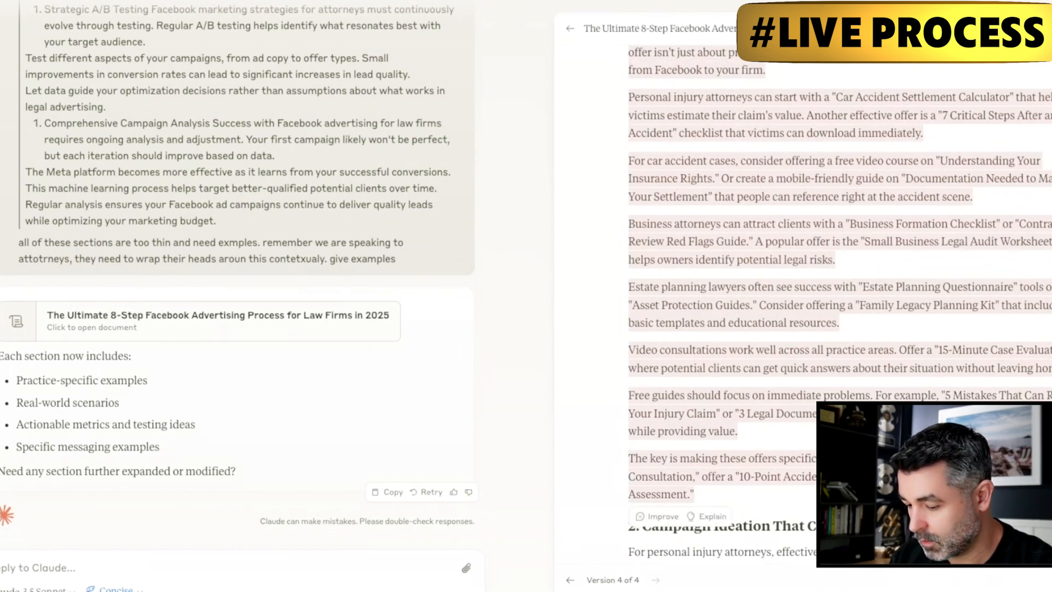
{"action": "left_click", "coordinate": [395, 1]}
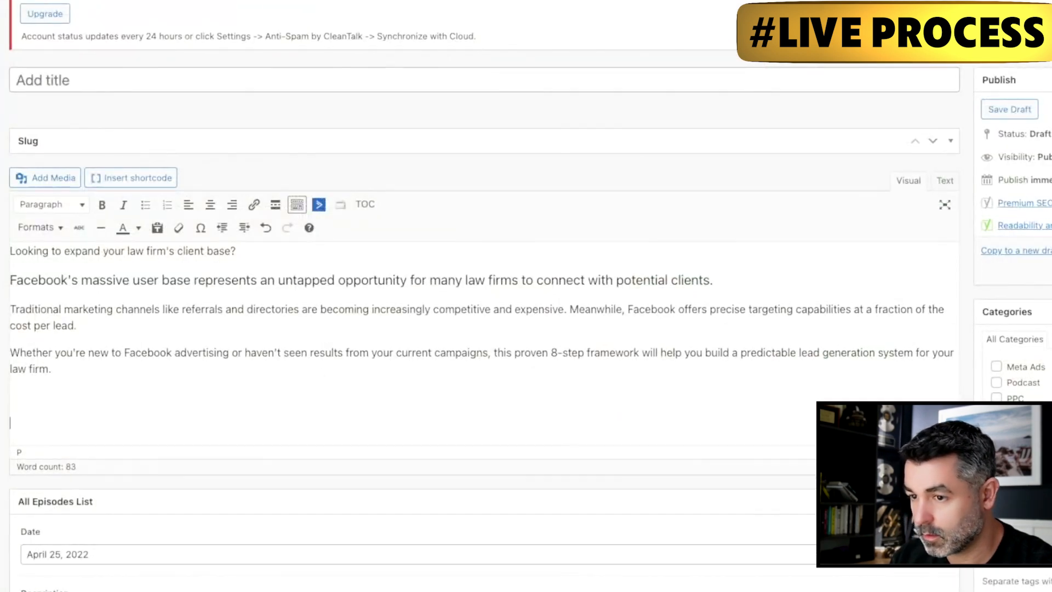
{"action": "key", "text": "ctrl+v"}
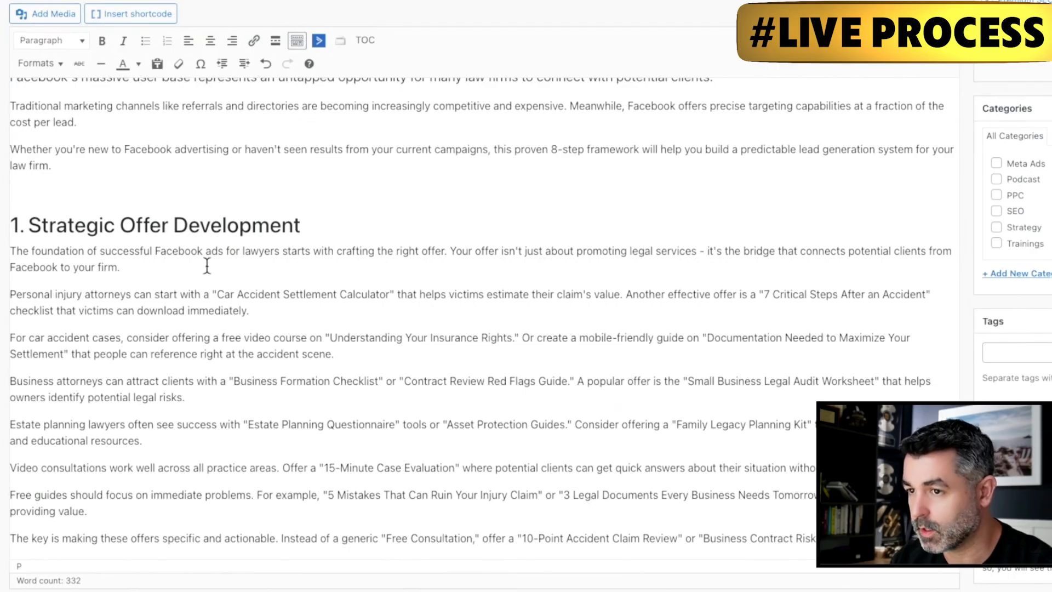
- Split "Personal injury attorneys" off onto its own line and format it as a bold Heading 3
{"action": "scroll", "coordinate": [220, 258], "scroll_direction": "down", "scroll_amount": 1}
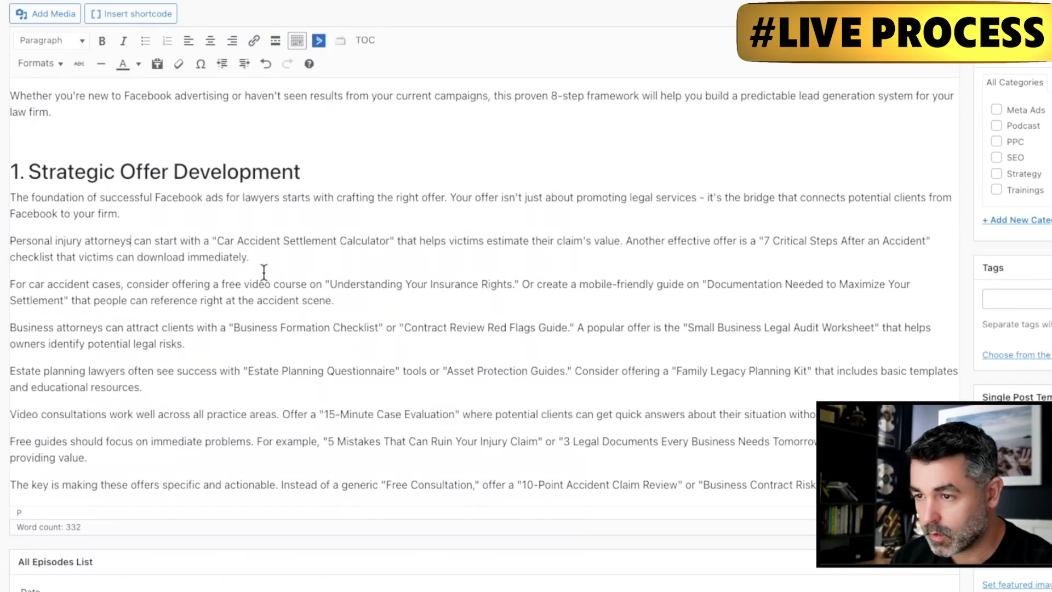
{"action": "key", "text": "Return"}
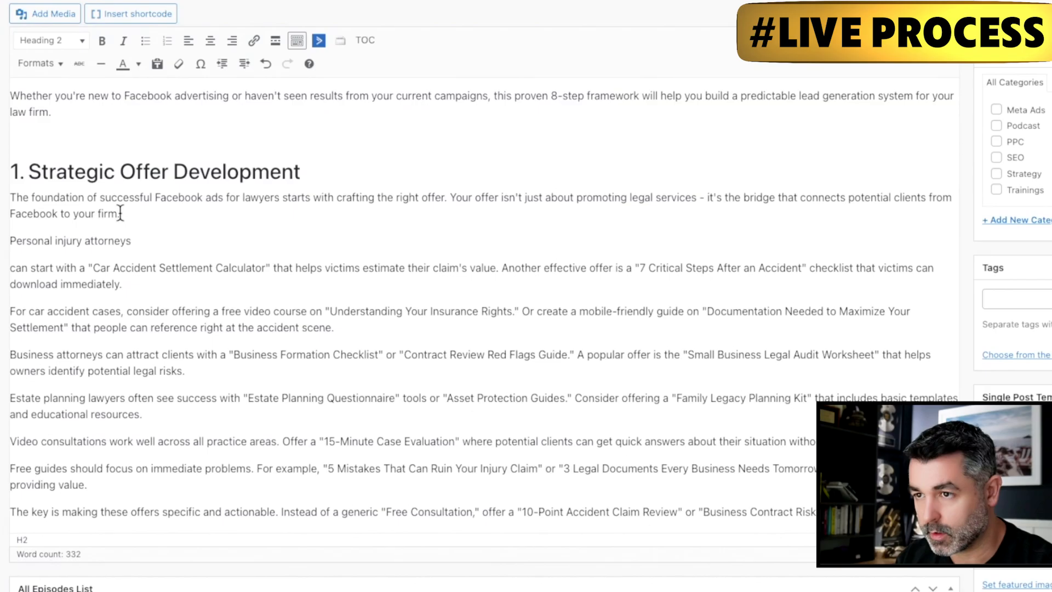
{"action": "key", "text": "shift+Up"}
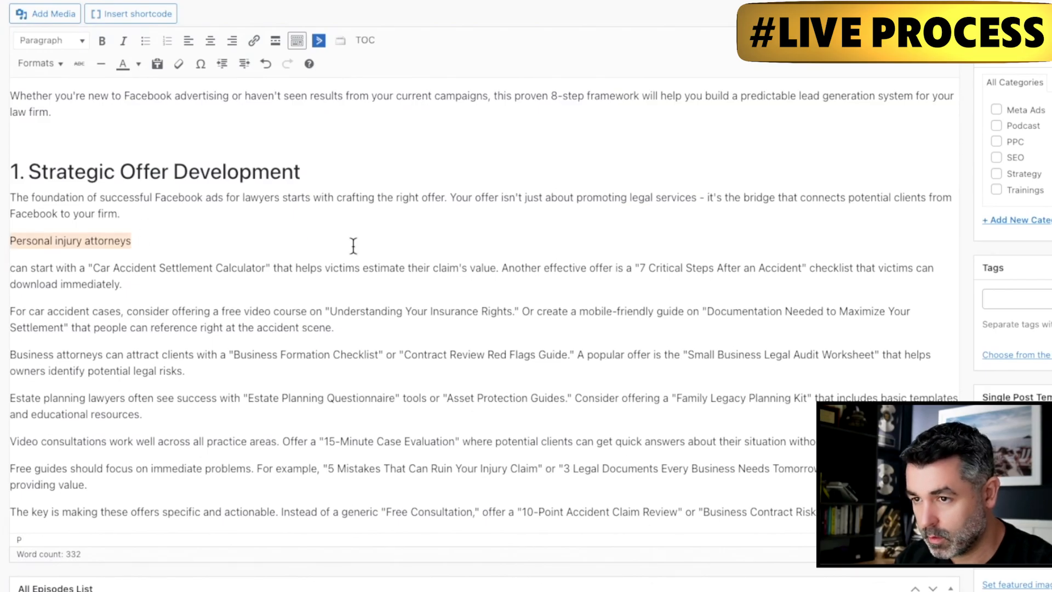
{"action": "key", "text": "super+b"}
{"action": "left_click", "coordinate": [62, 46]}
{"action": "left_click", "coordinate": [118, 286]}
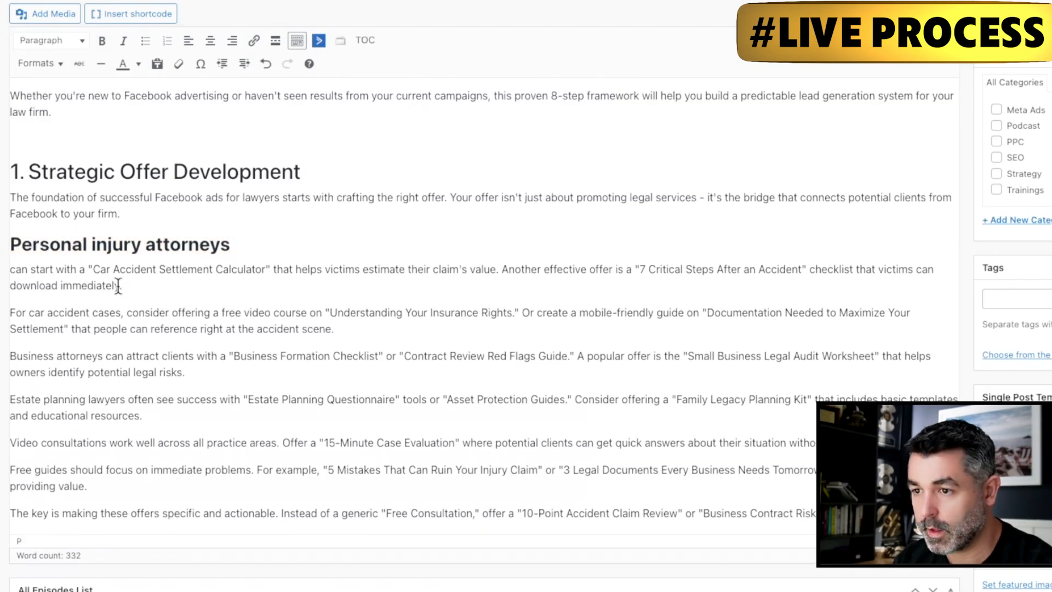
- Reword the opening of the paragraph beneath the Personal injury attorneys heading so that it begins with "Start with a"
{"action": "left_click", "coordinate": [37, 270]}
{"action": "key", "text": "BackSpace"}
{"action": "key", "text": "BackSpace"}
{"action": "key", "text": "BackSpace"}
{"action": "key", "text": "BackSpace"}
{"action": "key", "text": "BackSpace"}
{"action": "type", "text": "S"}
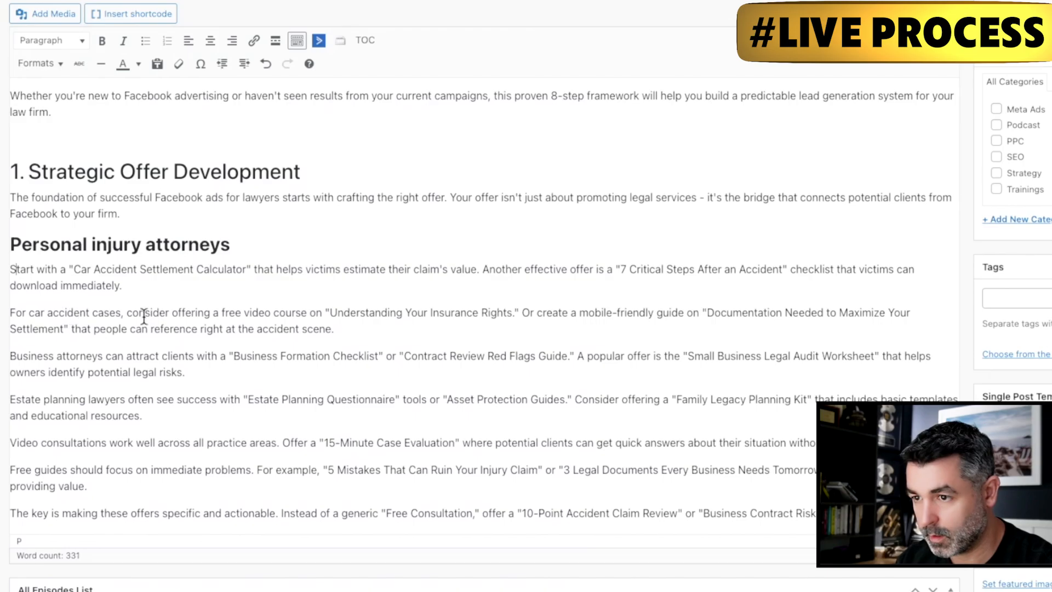
- Split "Business attorneys" and "Estate planning lawyers" off as Heading 3 lines, starting each remaining paragraph with "Can"
{"action": "key", "text": "Return"}
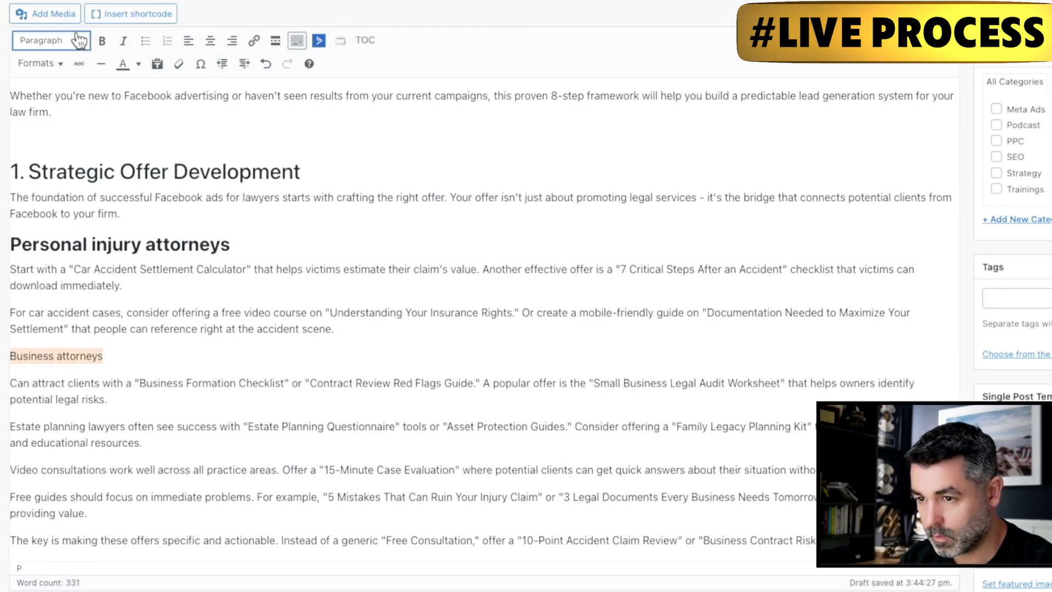
{"action": "left_click", "coordinate": [80, 42]}
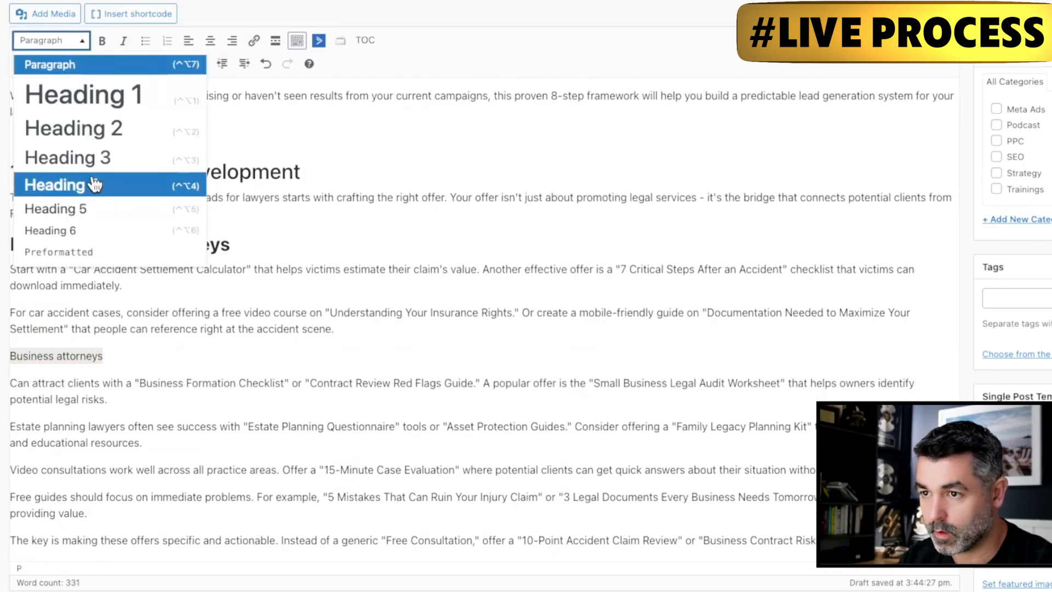
{"action": "left_click", "coordinate": [96, 159]}
{"action": "scroll", "coordinate": [153, 386], "scroll_direction": "down", "scroll_amount": 1}
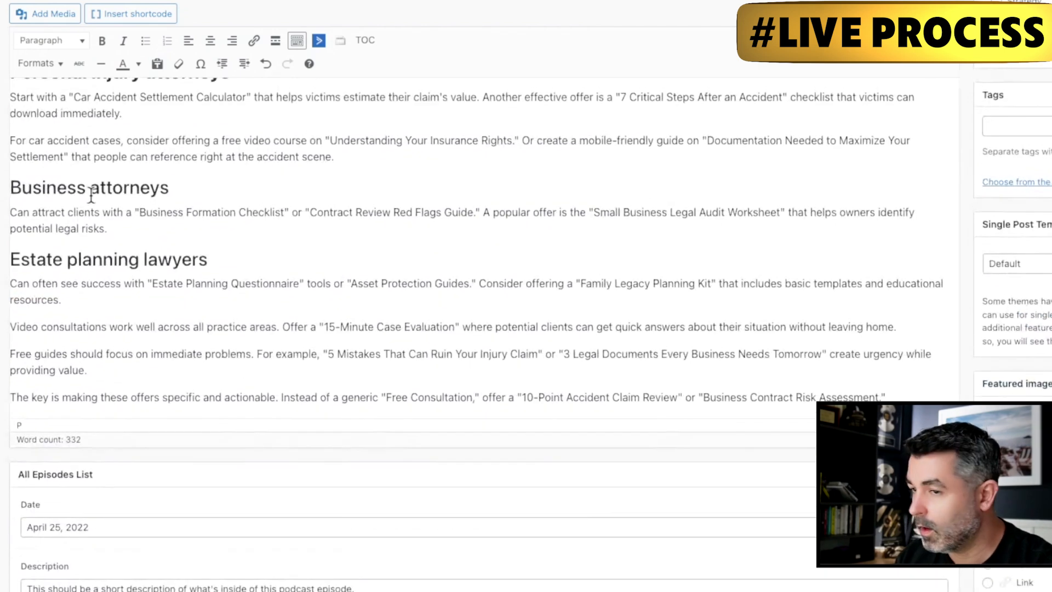
- Remove the bold formatting from the "Personal injury attorneys" heading to match the other subheadings
{"action": "scroll", "coordinate": [169, 210], "scroll_direction": "up", "scroll_amount": 3}
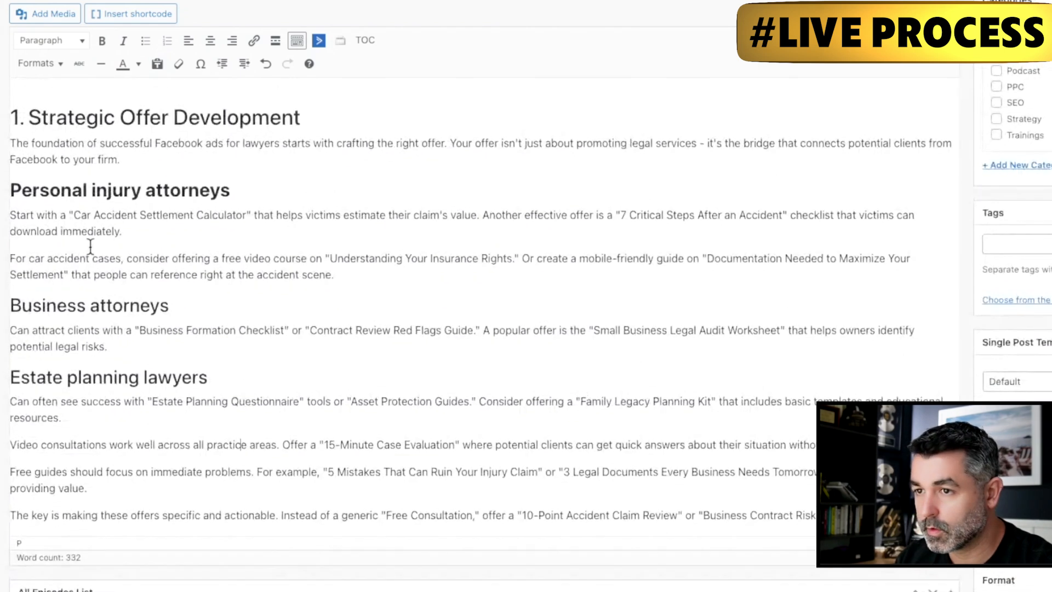
{"action": "left_click", "coordinate": [214, 207]}
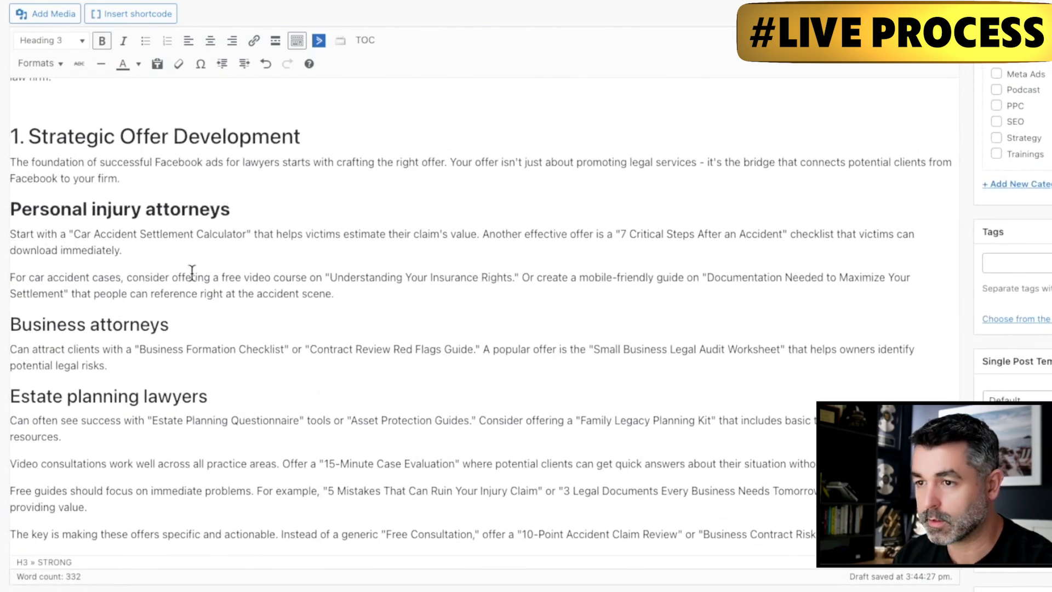
{"action": "triple_click", "coordinate": [256, 198]}
{"action": "left_click", "coordinate": [101, 40]}
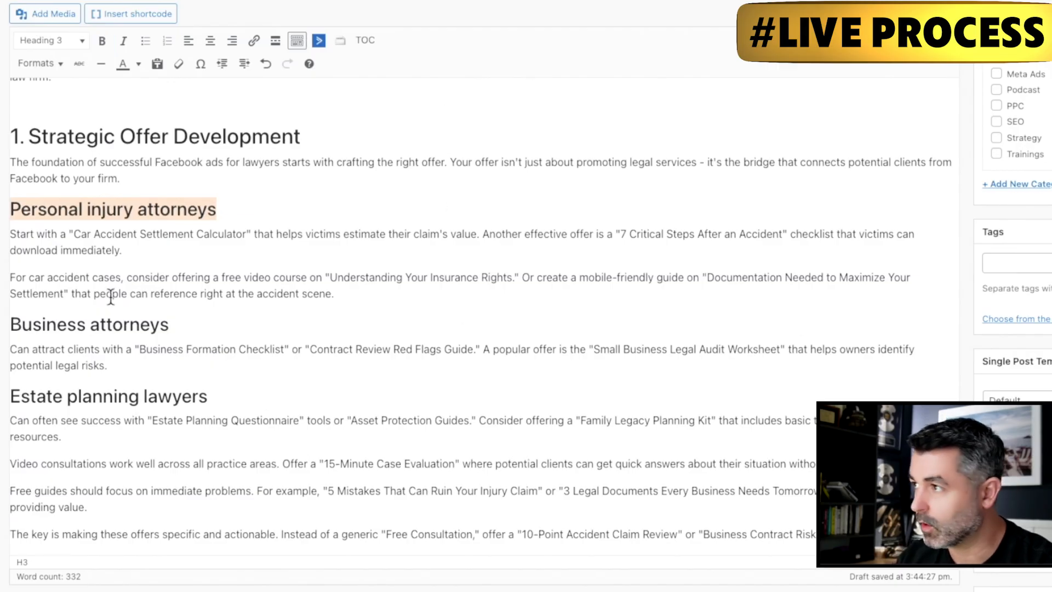
- Search Google for "Car Accident Settlement Calculator", check the image results and return to all results
{"action": "scroll", "coordinate": [157, 260], "scroll_direction": "down", "scroll_amount": 1}
{"action": "left_click_drag", "start_coordinate": [247, 192], "coordinate": [71, 192]}
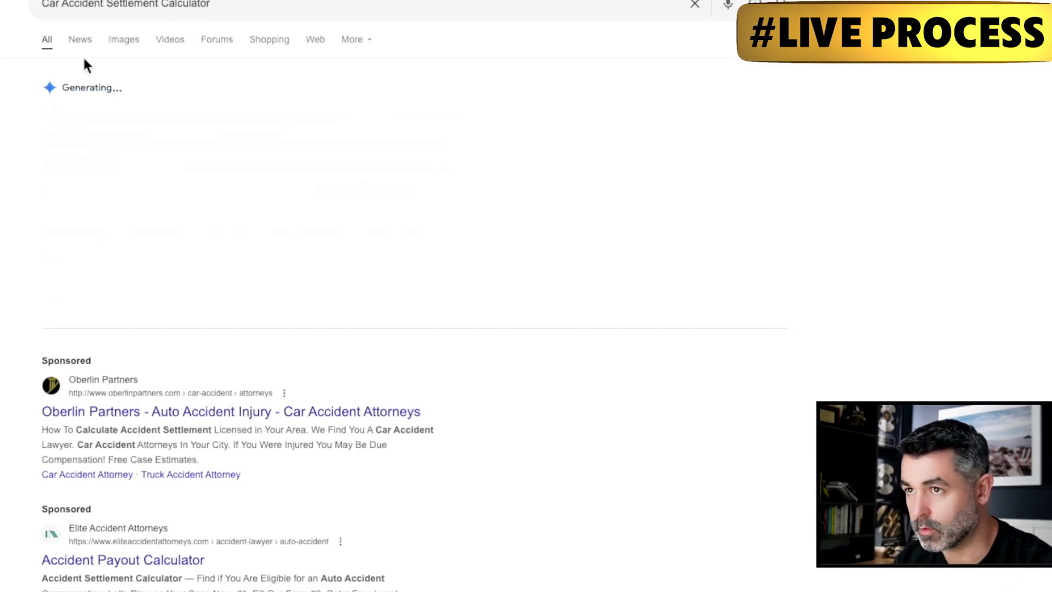
{"action": "left_click", "coordinate": [113, 41]}
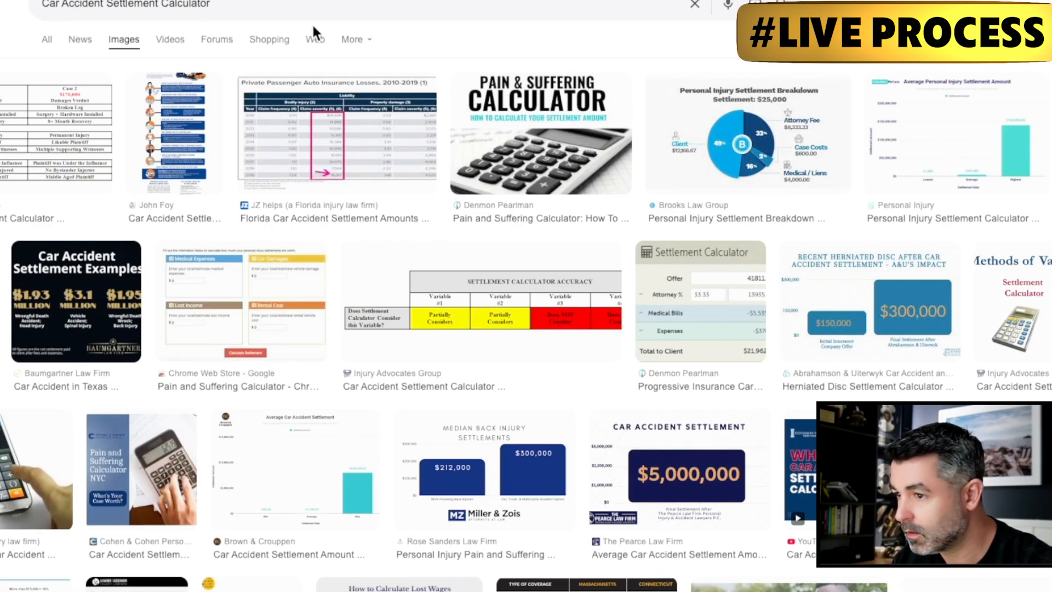
{"action": "left_click", "coordinate": [46, 39]}
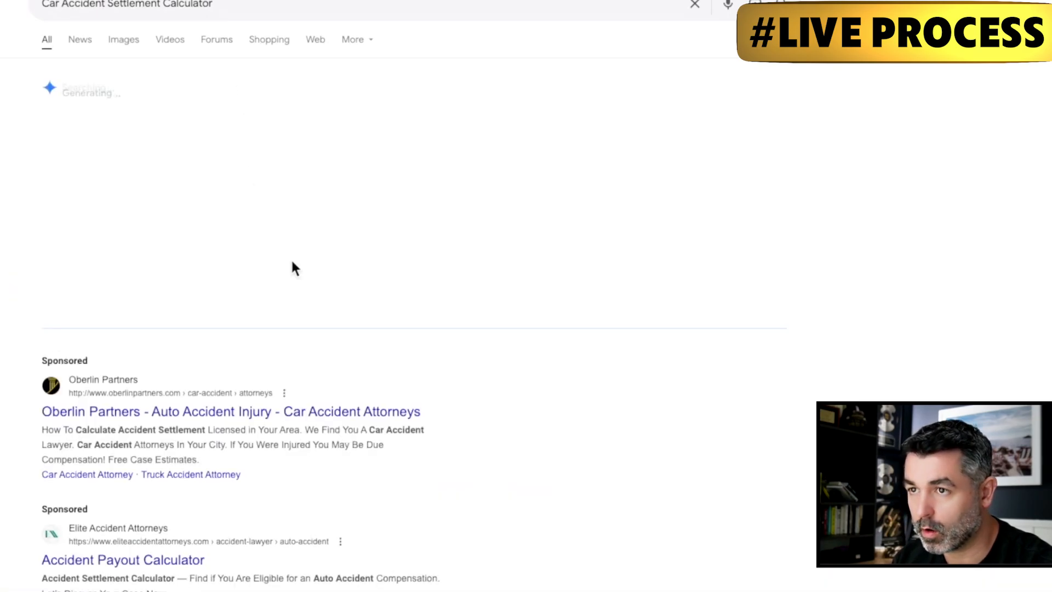
- Open the Elite Accident Attorneys "Accident Payout Calculator" result and take a screenshot of the calculator page
{"action": "scroll", "coordinate": [292, 259], "scroll_direction": "down", "scroll_amount": 2}
{"action": "scroll", "coordinate": [293, 263], "scroll_direction": "down", "scroll_amount": 4}
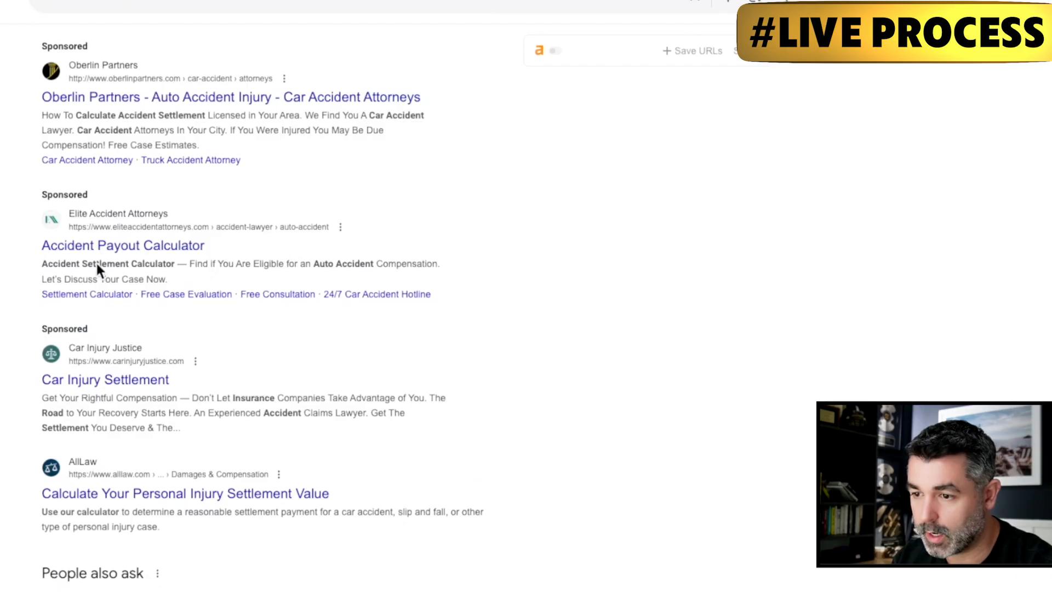
{"action": "left_click", "coordinate": [120, 251]}
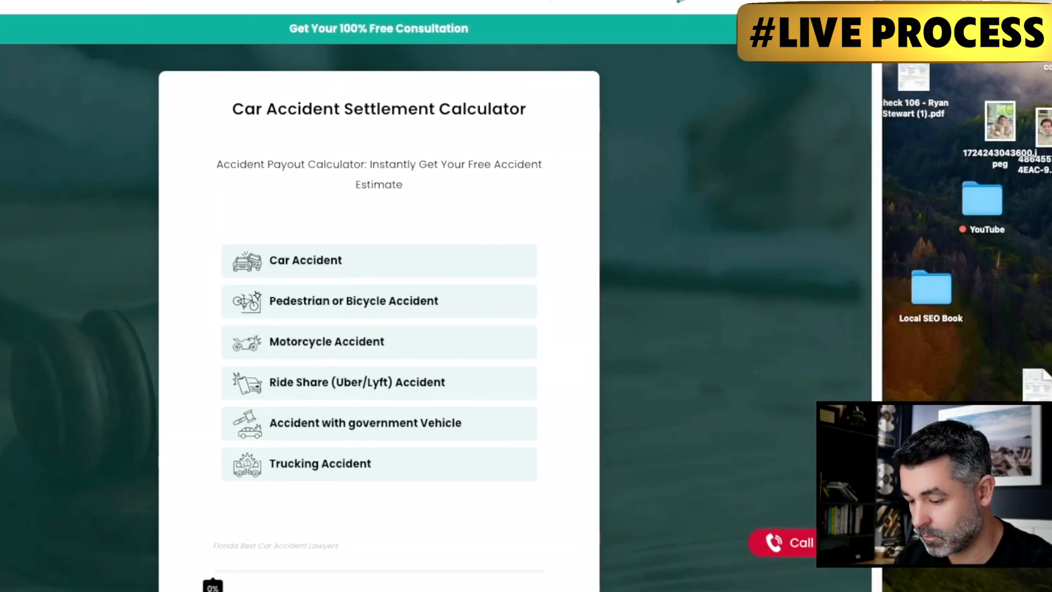
{"action": "key", "text": "super+shift+4"}
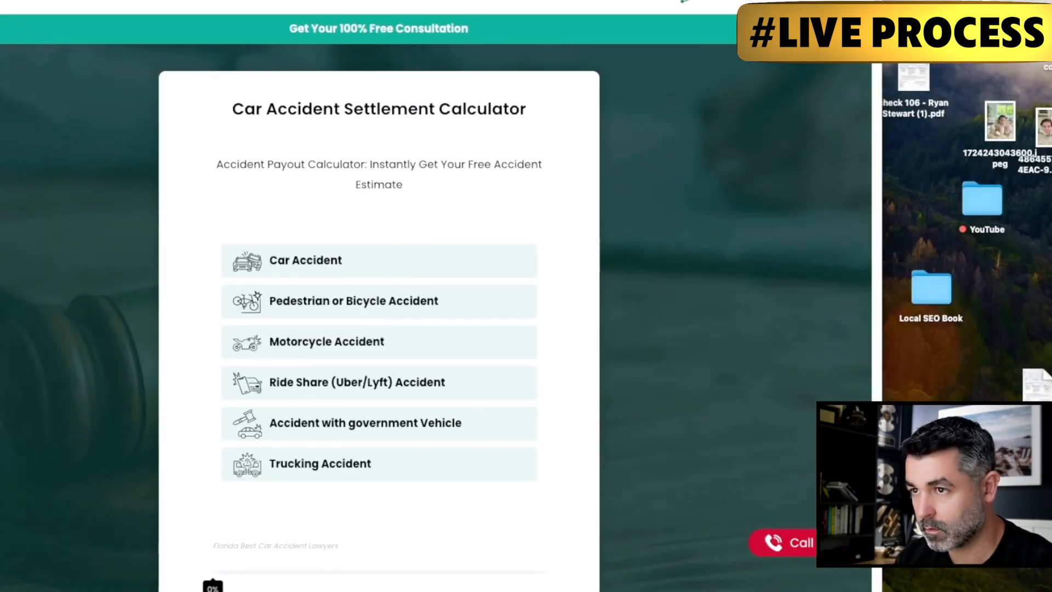
{"action": "left_click_drag", "start_coordinate": [0, 0], "coordinate": [870, 589]}
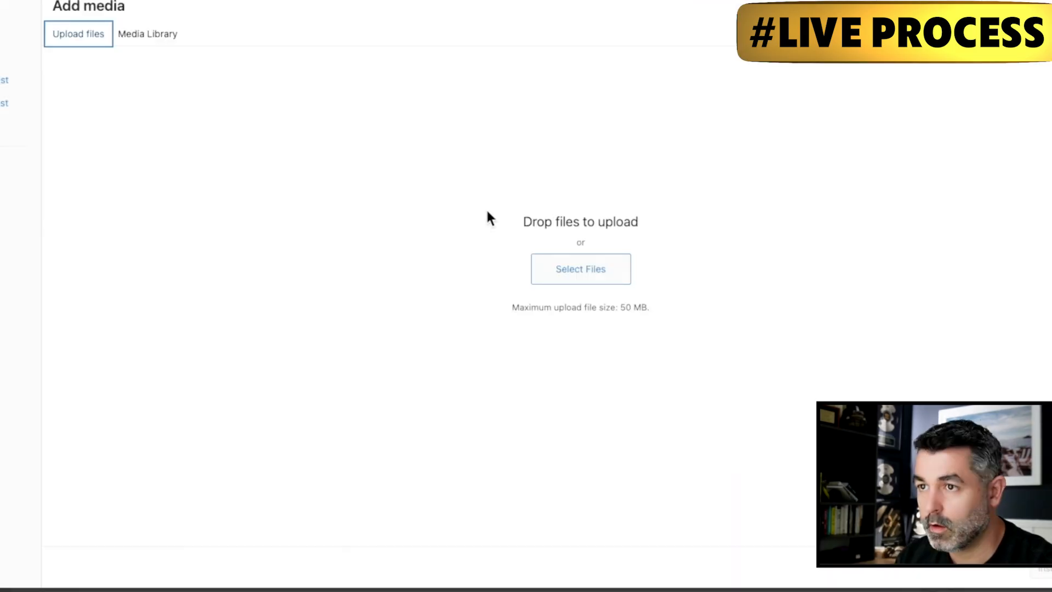
- Upload the calculator screenshot from the Desktop with alt text "car accident calculator facebook ads" and insert it below the Personal injury attorneys paragraphs
{"action": "left_click", "coordinate": [574, 282]}
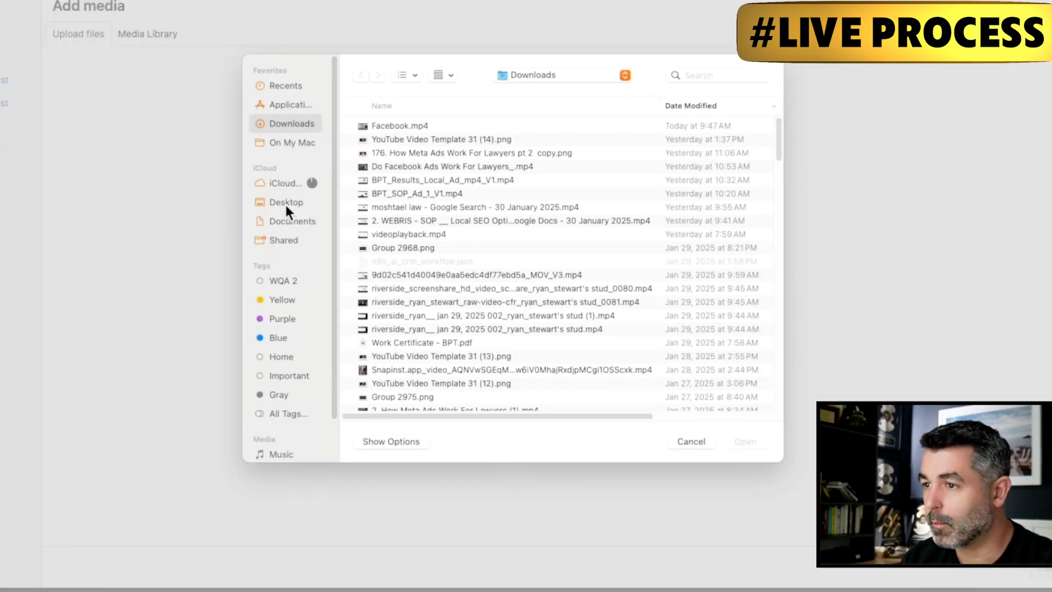
{"action": "left_click", "coordinate": [286, 204]}
{"action": "left_click", "coordinate": [398, 126]}
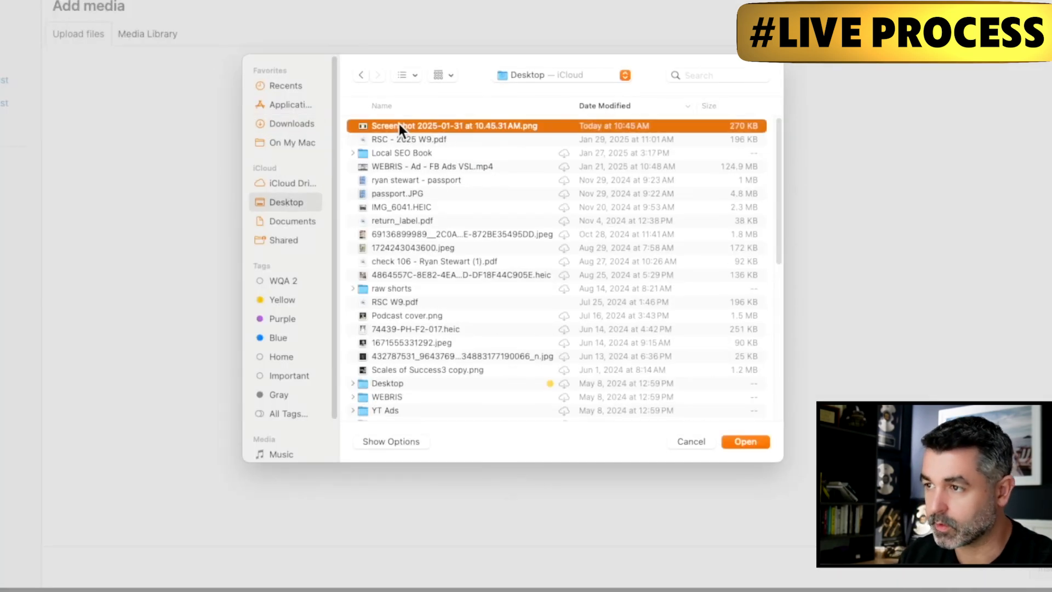
{"action": "double_click", "coordinate": [399, 125]}
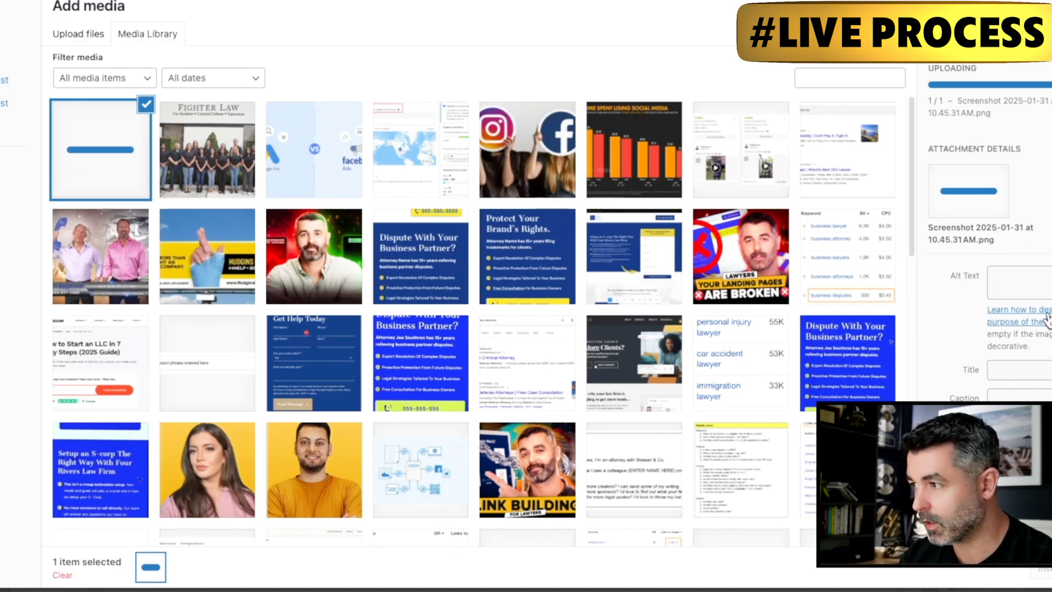
{"action": "left_click", "coordinate": [1035, 262]}
{"action": "type", "text": "car accident calculator facebook ads"}
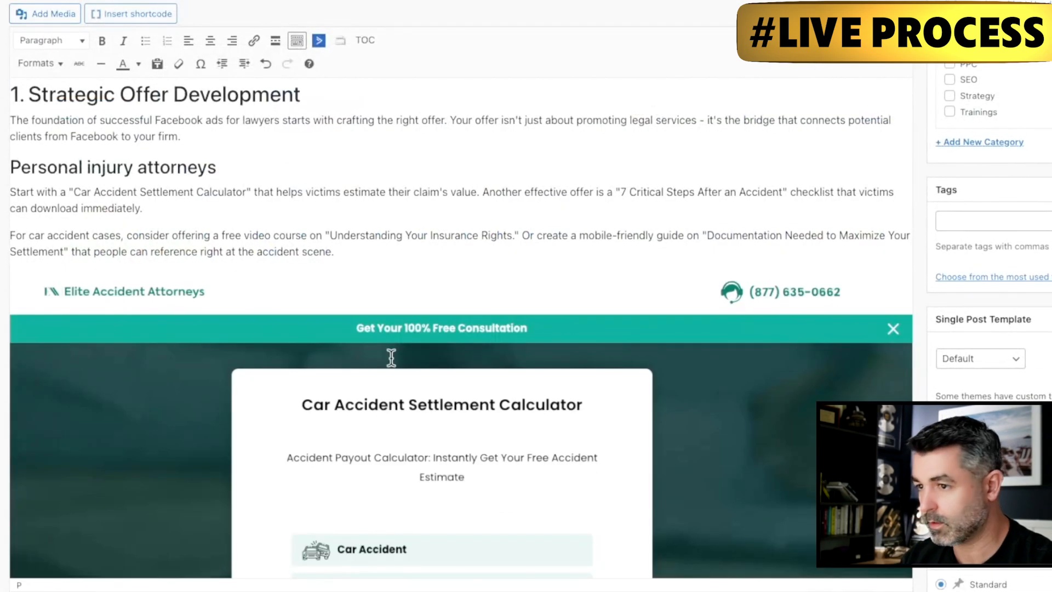
{"action": "scroll", "coordinate": [390, 331], "scroll_direction": "down", "scroll_amount": 5}
{"action": "scroll", "coordinate": [390, 331], "scroll_direction": "down", "scroll_amount": 5}
{"action": "scroll", "coordinate": [390, 331], "scroll_direction": "up", "scroll_amount": 15}
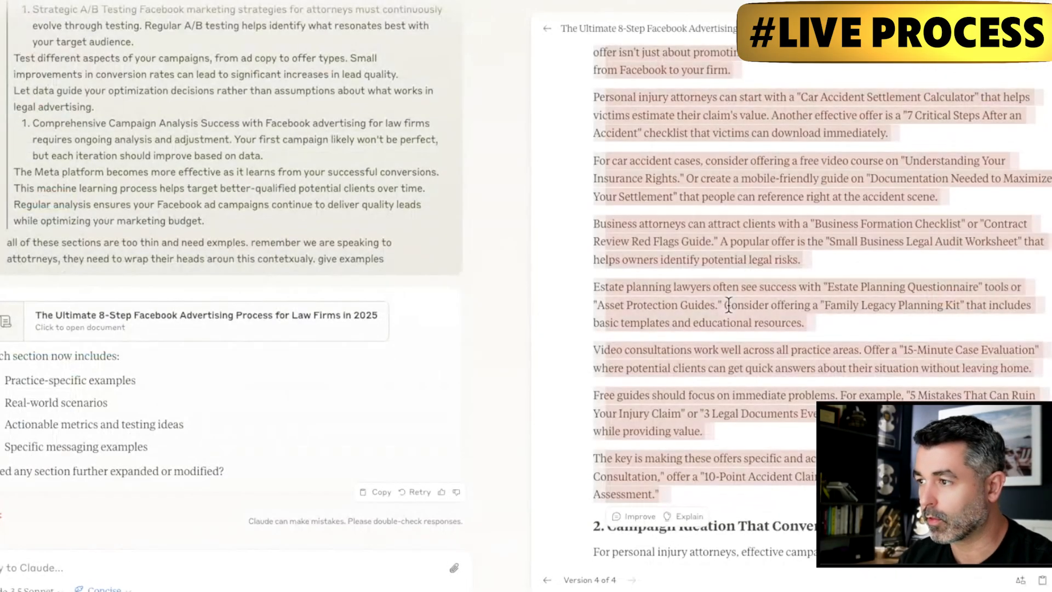
- Examine the paragraphs of the "Campaign Ideation That Converts" section in the Claude document for further practice-specific examples
{"action": "scroll", "coordinate": [732, 303], "scroll_direction": "down", "scroll_amount": 6}
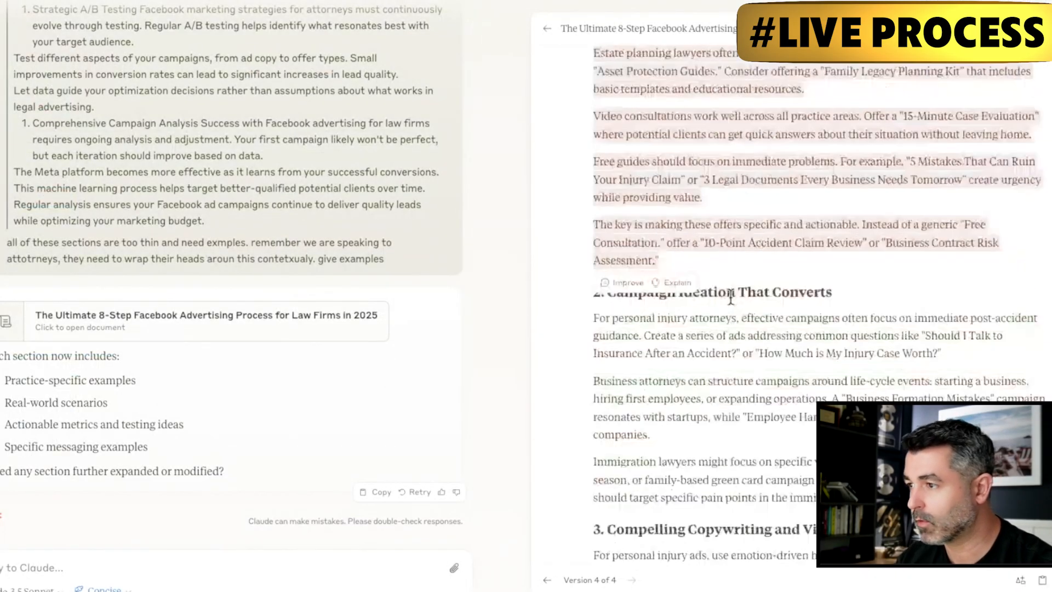
{"action": "left_click_drag", "start_coordinate": [1001, 252], "coordinate": [957, 309]}
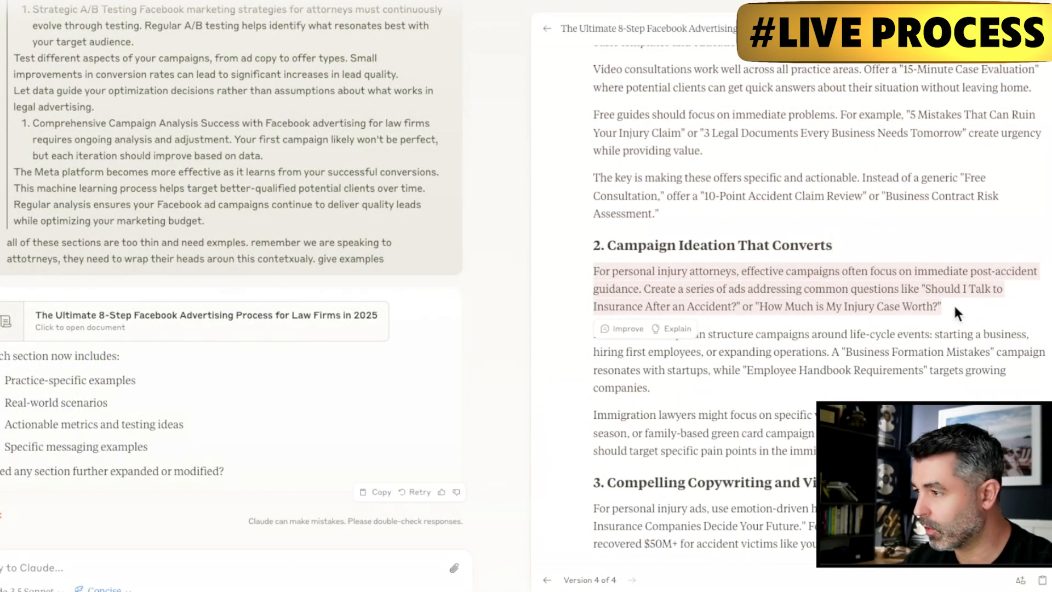
{"action": "left_click_drag", "start_coordinate": [759, 393], "coordinate": [581, 338]}
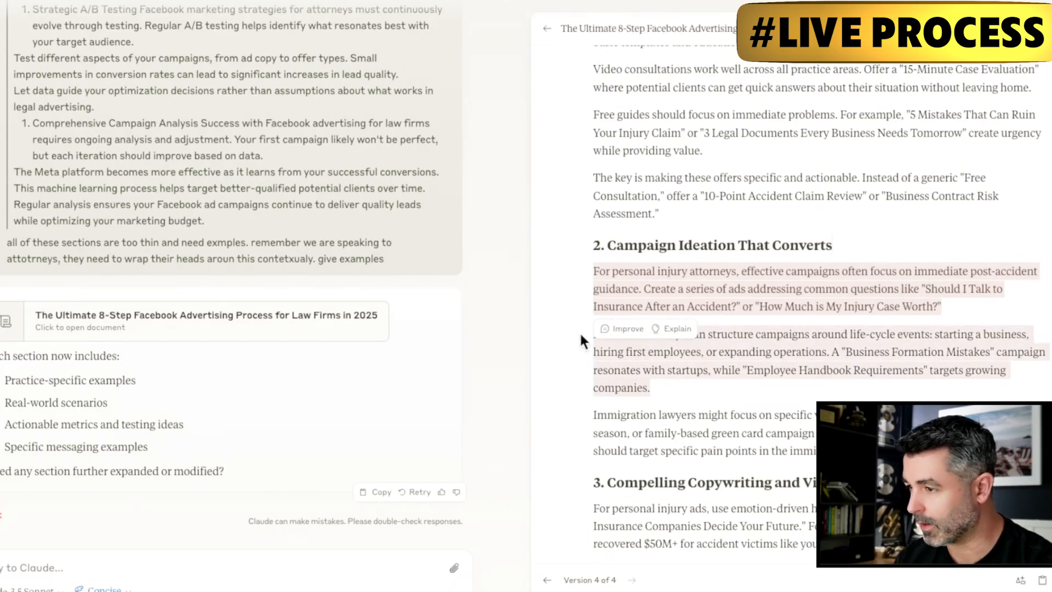
{"action": "left_click", "coordinate": [773, 362]}
{"action": "scroll", "coordinate": [920, 360], "scroll_direction": "down", "scroll_amount": 1}
{"action": "left_click_drag", "start_coordinate": [1008, 310], "coordinate": [988, 376]}
{"action": "left_click", "coordinate": [988, 376]}
{"action": "scroll", "coordinate": [787, 351], "scroll_direction": "down", "scroll_amount": 3}
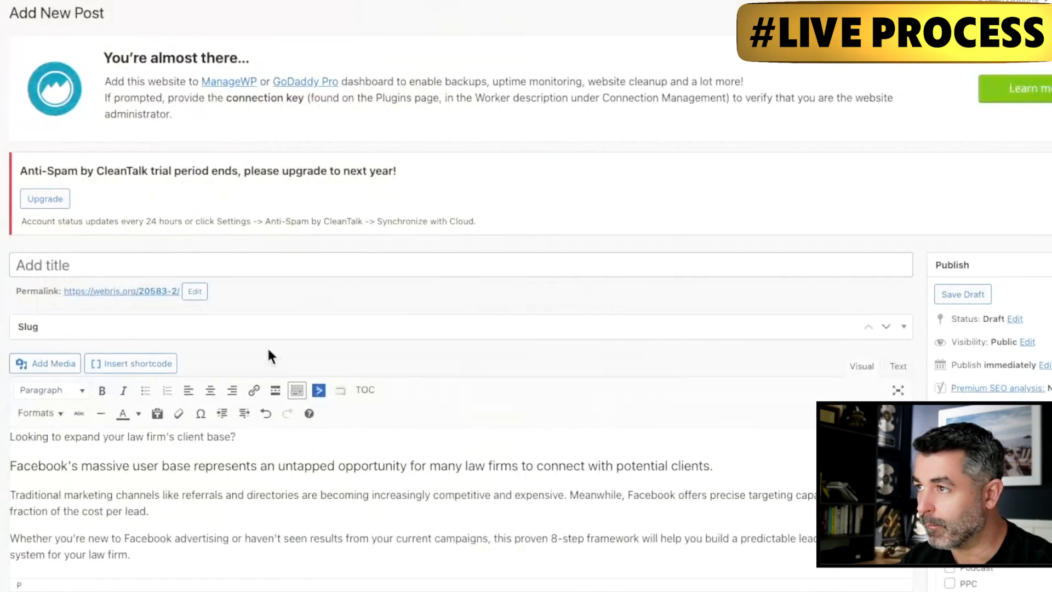
- Review the WordPress post up to its empty title, and ask Claude for a shorter title and meta description
{"action": "scroll", "coordinate": [269, 353], "scroll_direction": "down", "scroll_amount": 5}
{"action": "left_click", "coordinate": [217, 343]}
{"action": "scroll", "coordinate": [236, 320], "scroll_direction": "down", "scroll_amount": 1}
{"action": "scroll", "coordinate": [235, 320], "scroll_direction": "down", "scroll_amount": 2}
{"action": "scroll", "coordinate": [268, 219], "scroll_direction": "up", "scroll_amount": 5}
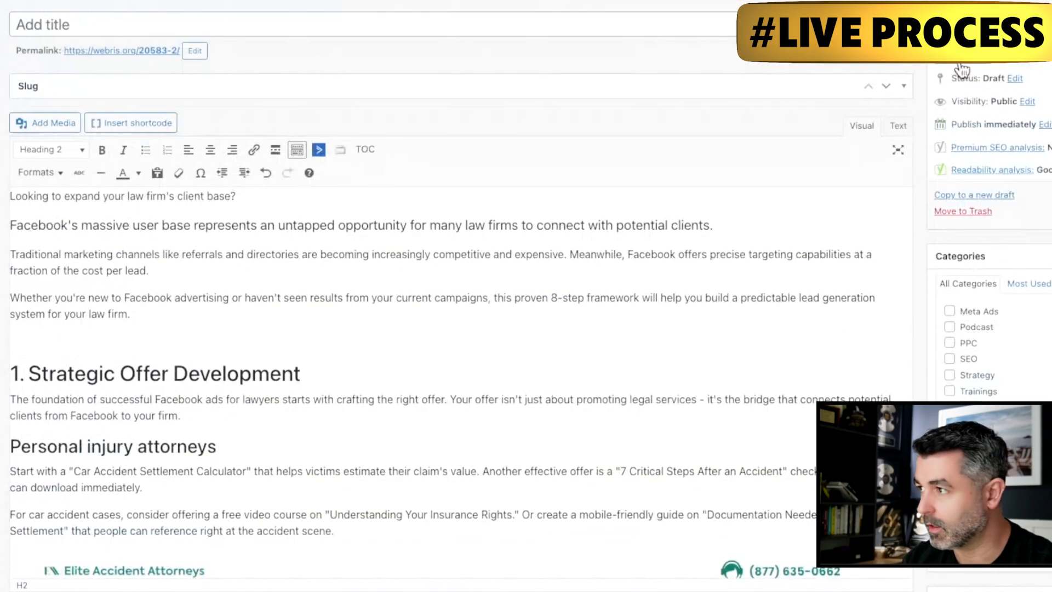
{"action": "left_click", "coordinate": [300, 26]}
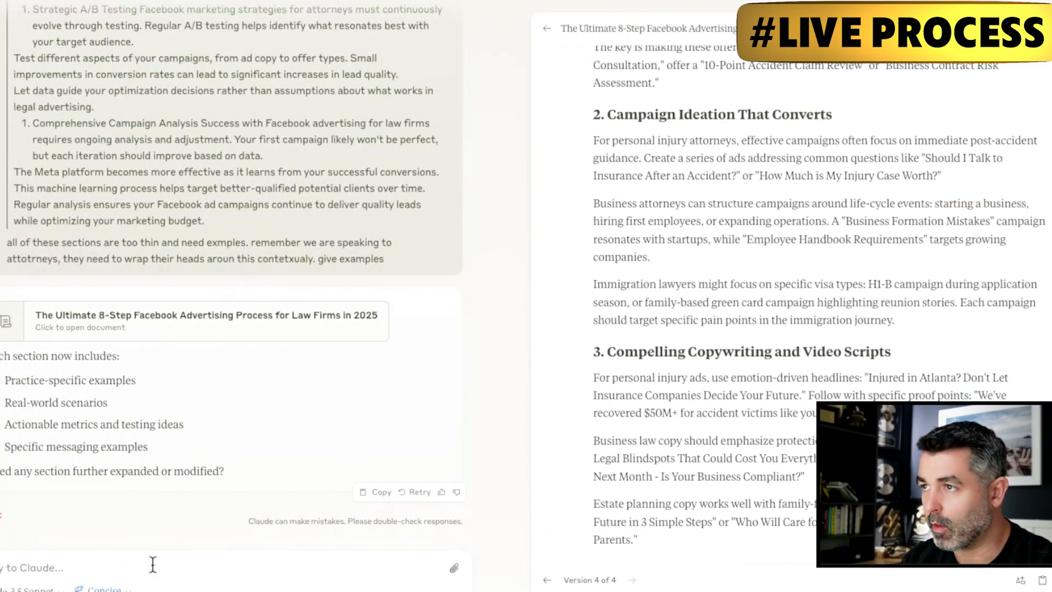
{"action": "left_click", "coordinate": [188, 570]}
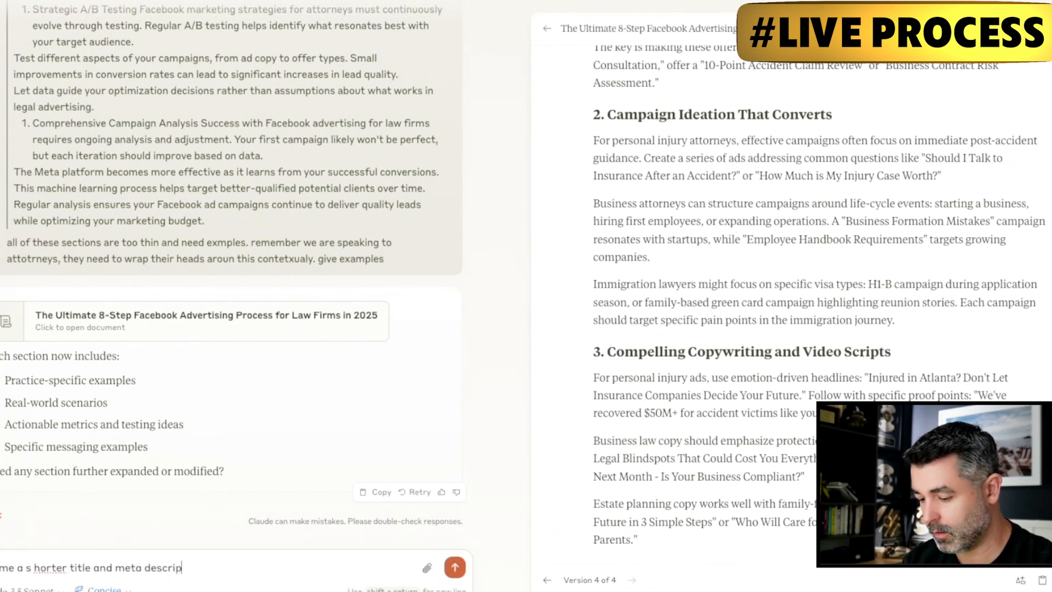
{"action": "type", "text": "n"}
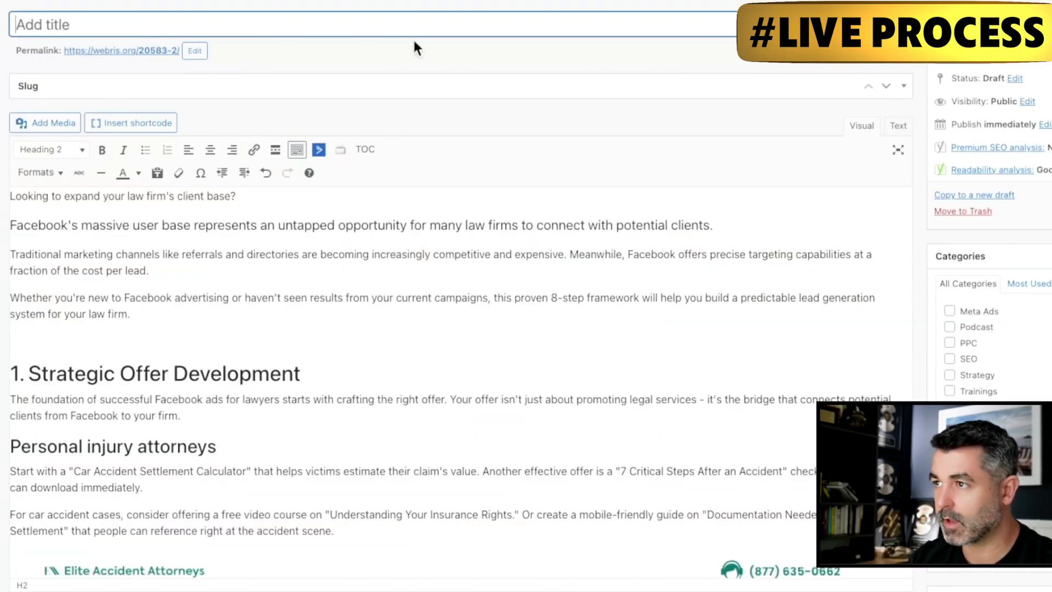
- Assign the post to the Meta Ads category and title it "8 Step Facebook Ads Process For Law Firms"
{"action": "scroll", "coordinate": [829, 324], "scroll_direction": "down", "scroll_amount": 5}
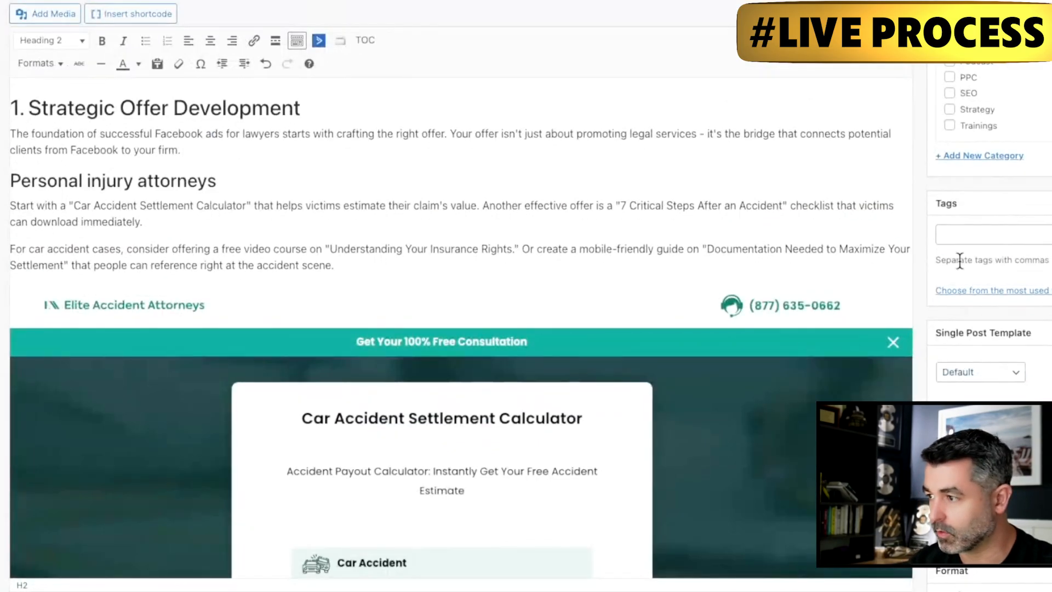
{"action": "left_click", "coordinate": [954, 73]}
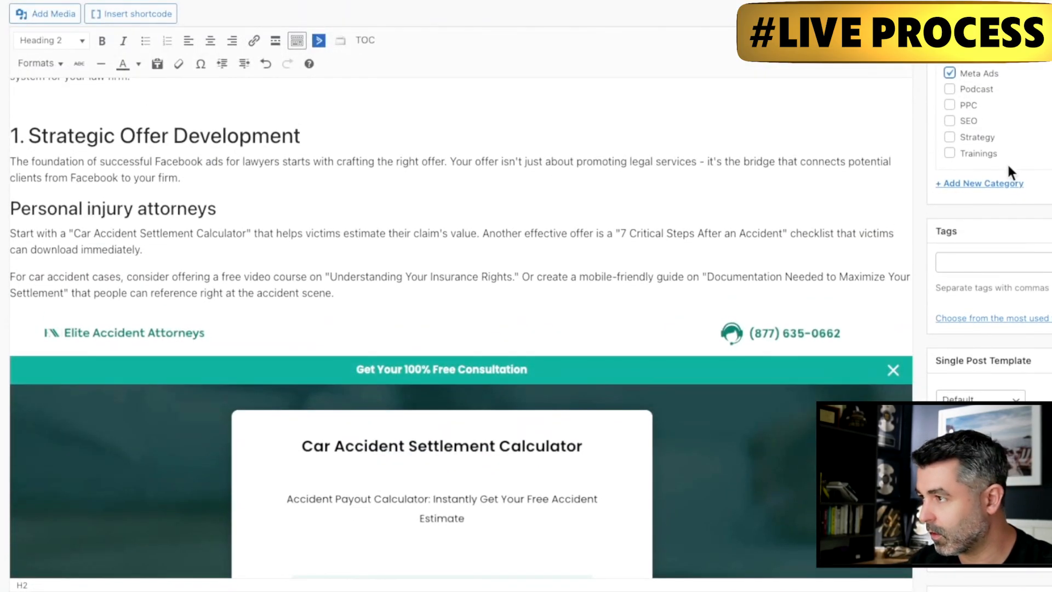
{"action": "scroll", "coordinate": [1007, 163], "scroll_direction": "up", "scroll_amount": 10}
{"action": "left_click", "coordinate": [144, 268]}
{"action": "type", "text": "8 Step Proces"}
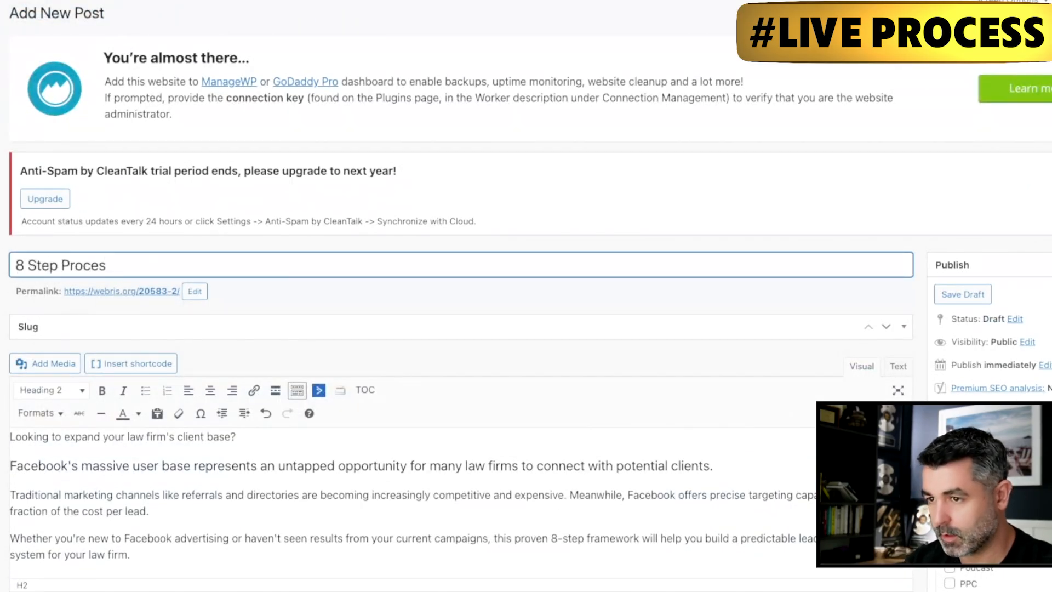
{"action": "key", "text": "BackSpace"}
{"action": "key", "text": "BackSpace"}
{"action": "key", "text": "BackSpace"}
{"action": "key", "text": "BackSpace"}
{"action": "key", "text": "BackSpace"}
{"action": "key", "text": "BackSpace"}
{"action": "type", "text": "Facebook Ads Process F"}
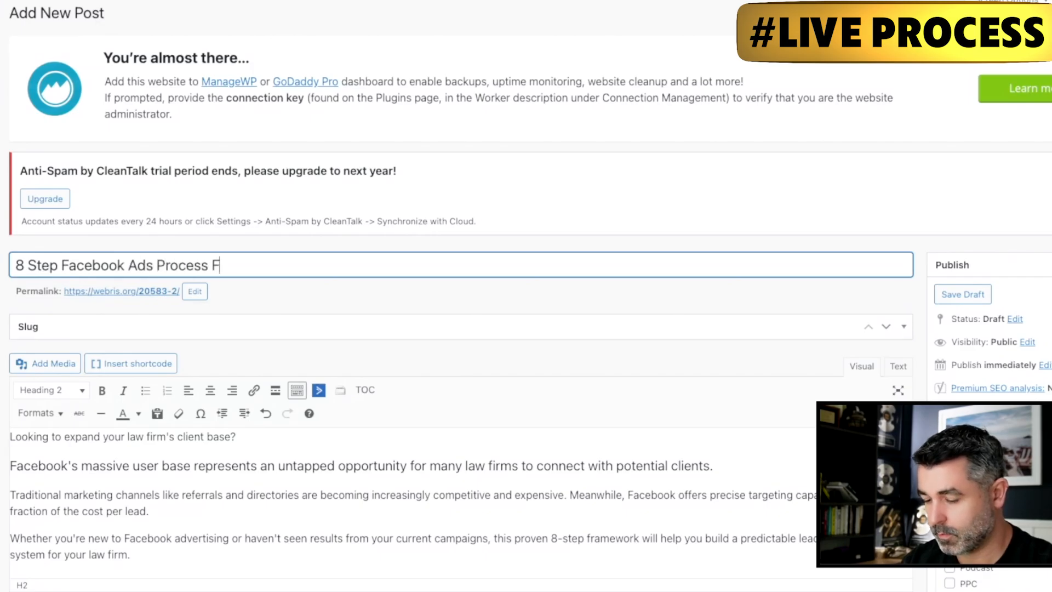
{"action": "type", "text": "or Law Firms"}
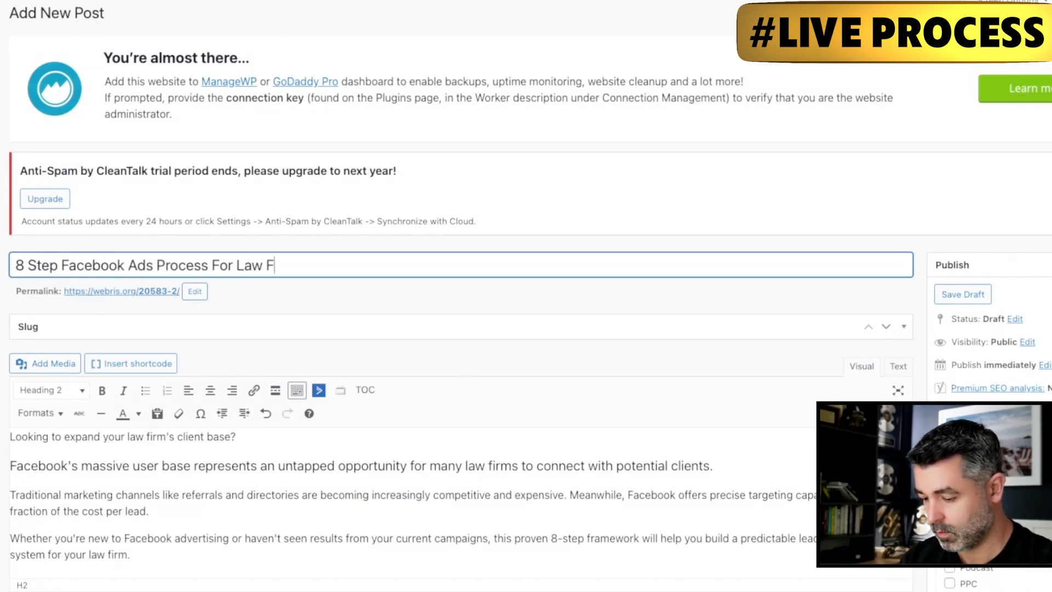
- Set the post's permalink slug to "facebook-ads-process-lawyers" and save the draft
{"action": "left_click", "coordinate": [195, 293]}
{"action": "type", "text": "f"}
{"action": "type", "text": "facebook-ads-process-lawyers"}
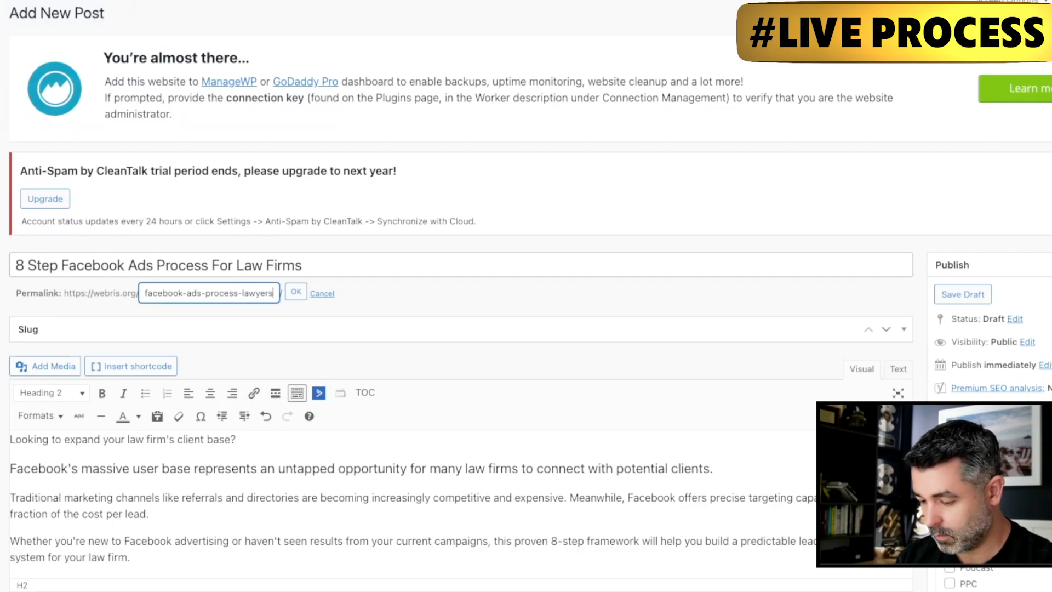
{"action": "key", "text": "Return"}
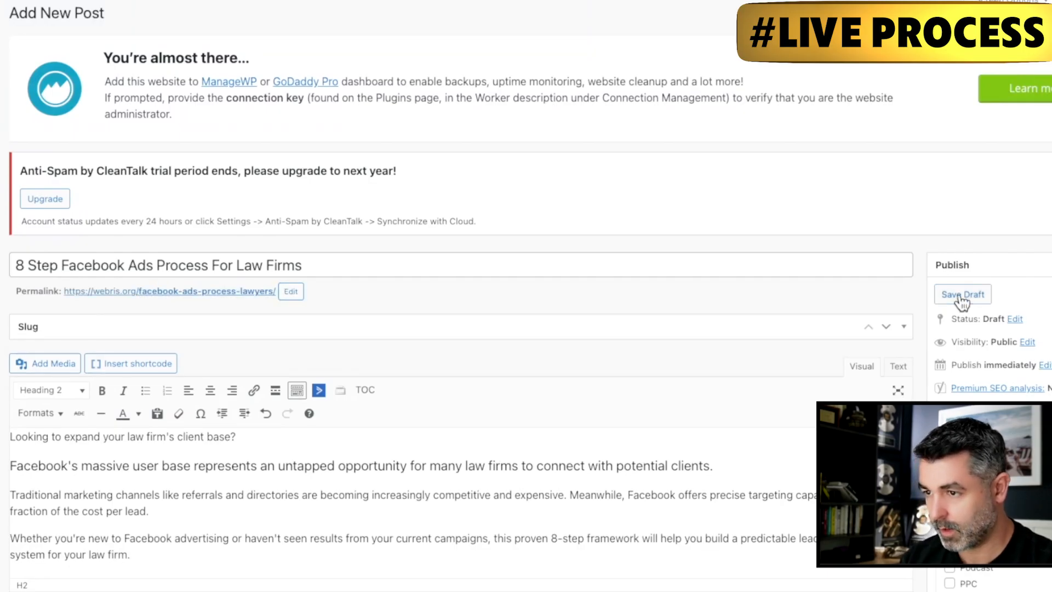
{"action": "scroll", "coordinate": [695, 281], "scroll_direction": "down", "scroll_amount": 3}
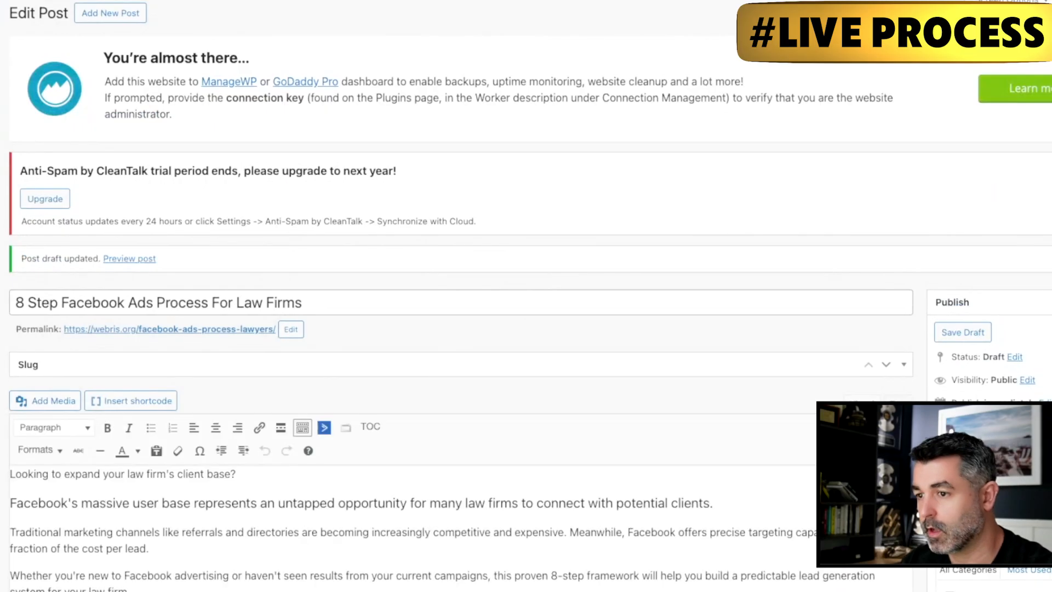
- Copy the post's permalink and search Google for site:webris.org "facebook ads" to find related pages
{"action": "left_click_drag", "start_coordinate": [273, 330], "coordinate": [61, 329]}
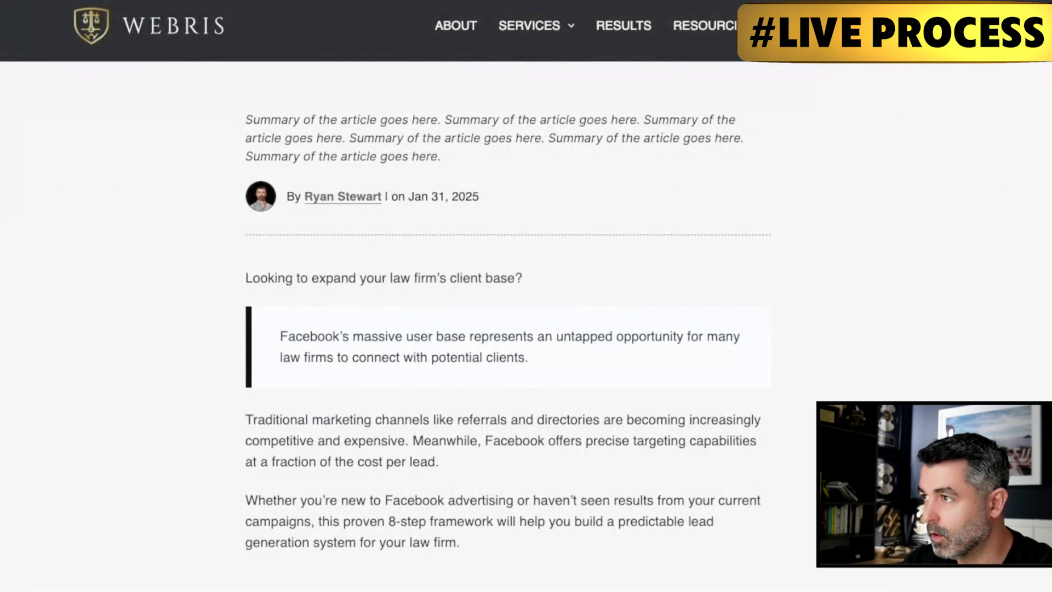
{"action": "key", "text": "super+l"}
{"action": "type", "text": "site:webris.org"}
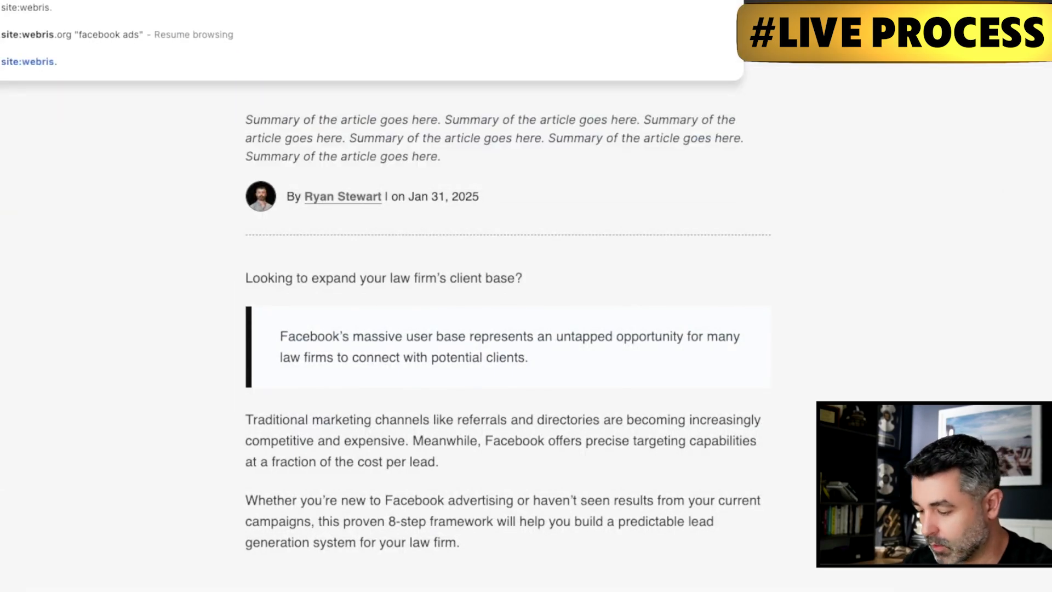
{"action": "key", "text": "Return"}
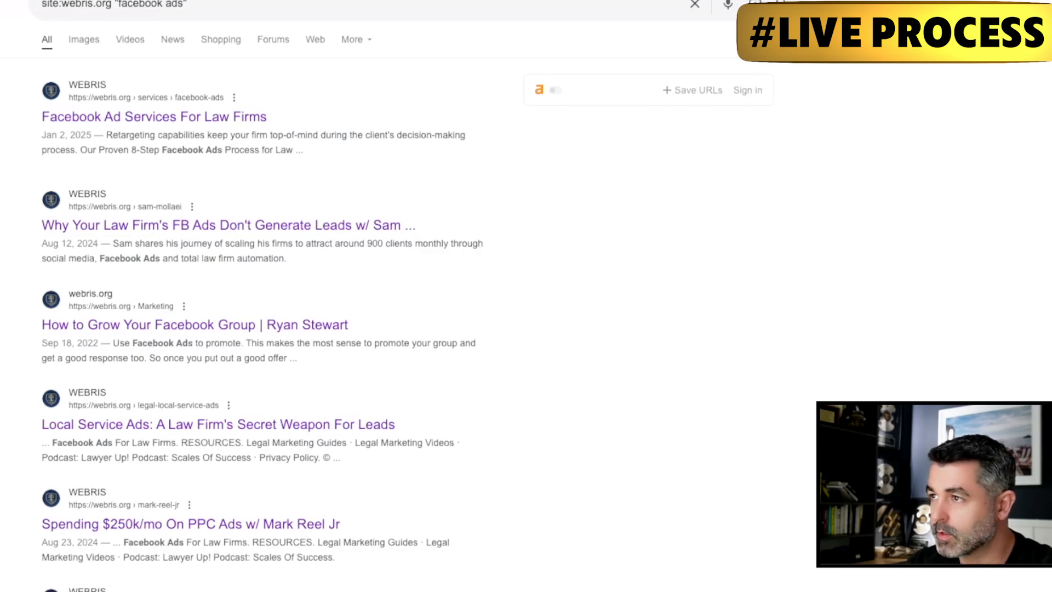
- Open the "Facebook Ad Services For Law Firms" page from the results and bring up its content for editing in WordPress
{"action": "left_click", "coordinate": [258, 1]}
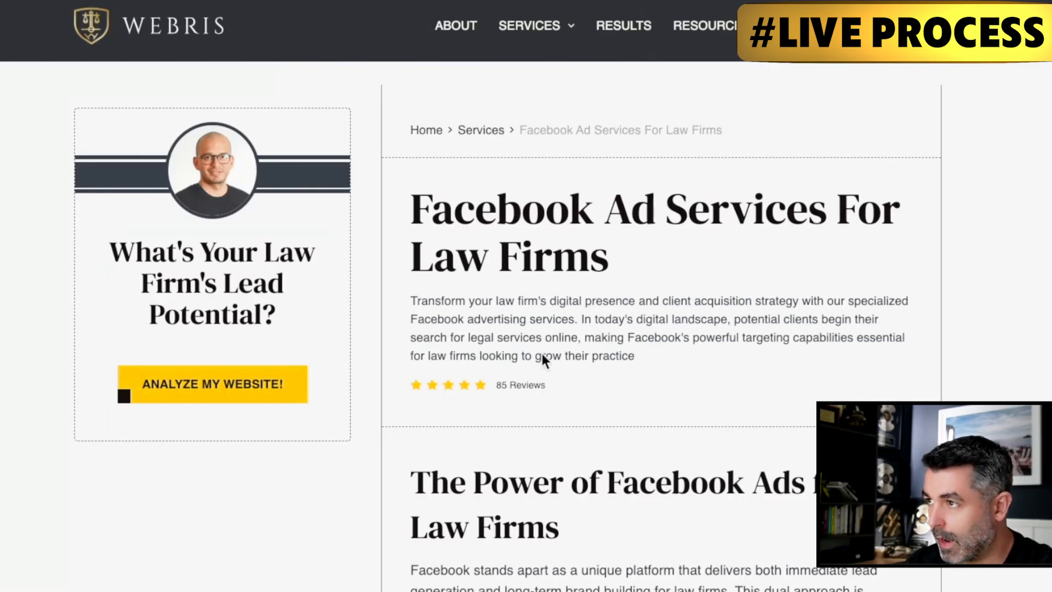
{"action": "scroll", "coordinate": [641, 217], "scroll_direction": "down", "scroll_amount": 15}
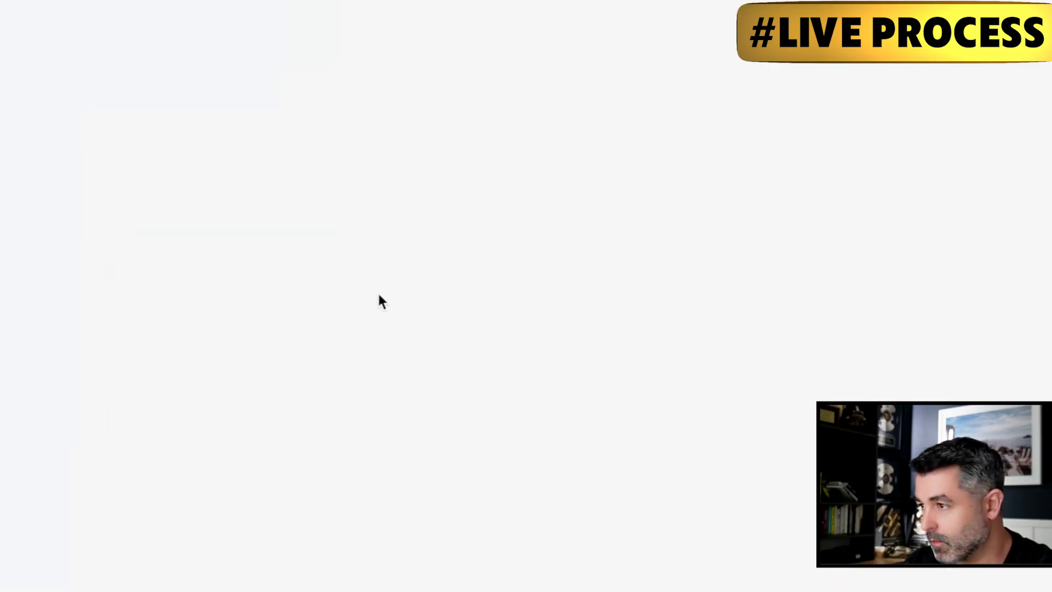
{"action": "scroll", "coordinate": [465, 375], "scroll_direction": "down", "scroll_amount": 10}
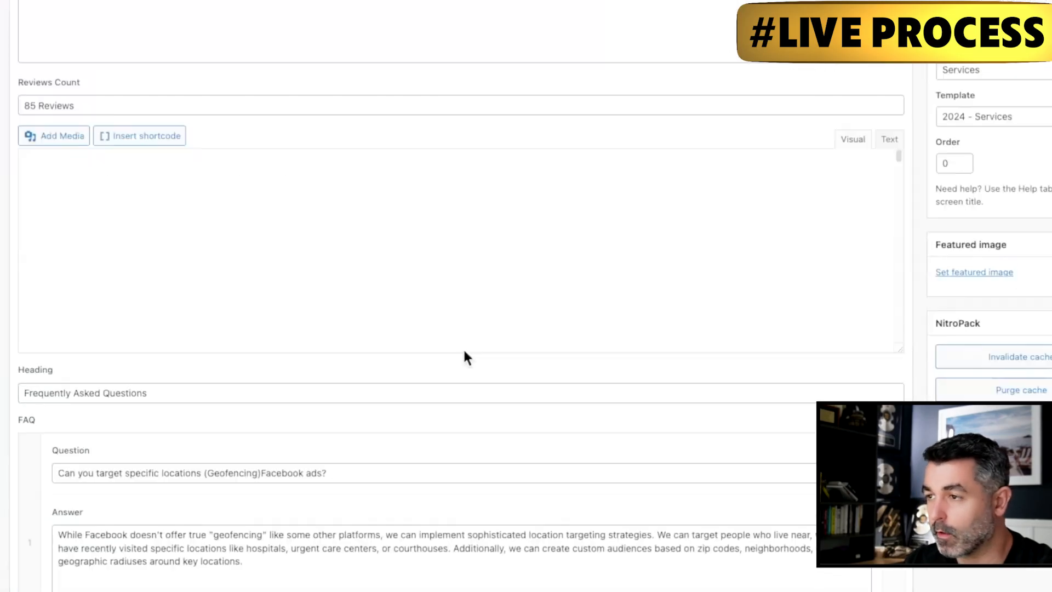
{"action": "scroll", "coordinate": [448, 396], "scroll_direction": "up", "scroll_amount": 8}
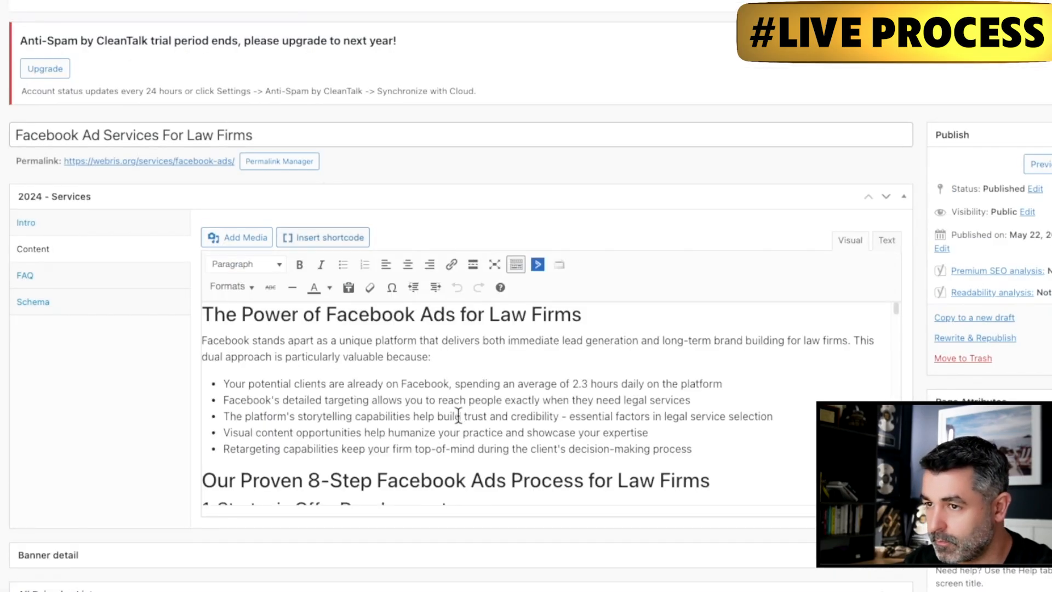
{"action": "left_click", "coordinate": [389, 346]}
{"action": "left_click_drag", "start_coordinate": [456, 315], "coordinate": [326, 315]}
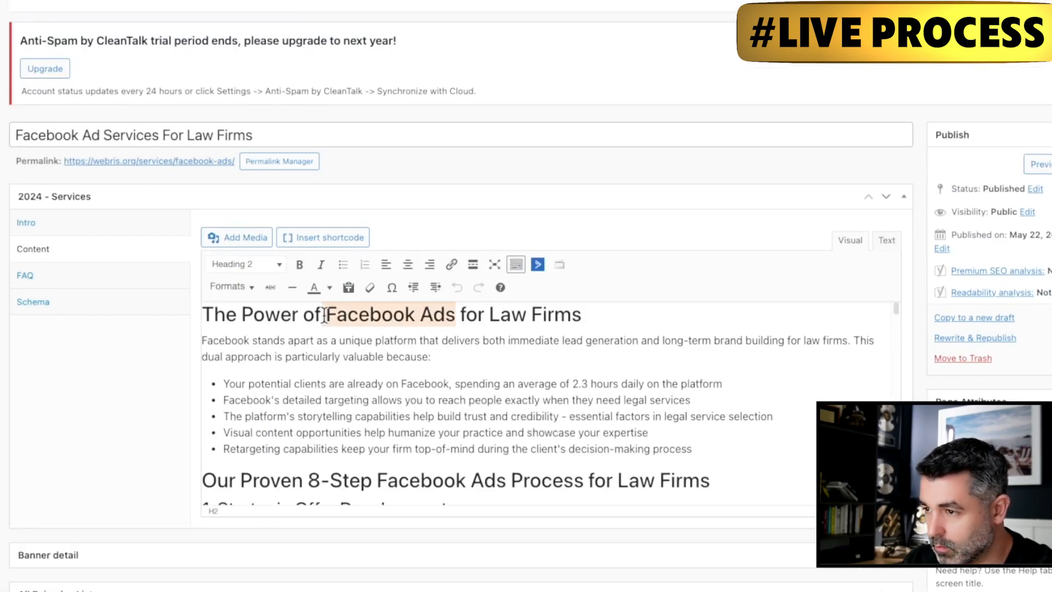
{"action": "key", "text": "ctrl+k"}
{"action": "type", "text": "https://webris.org/facebook-ads-process-lawyers/"}
{"action": "key", "text": "Return"}
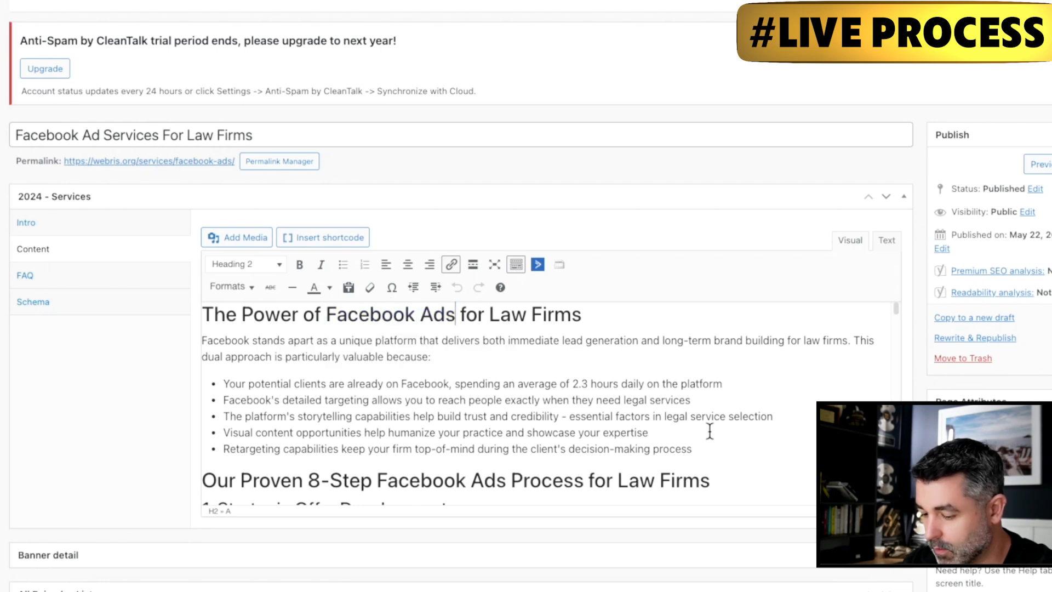
{"action": "left_click", "coordinate": [759, 402]}
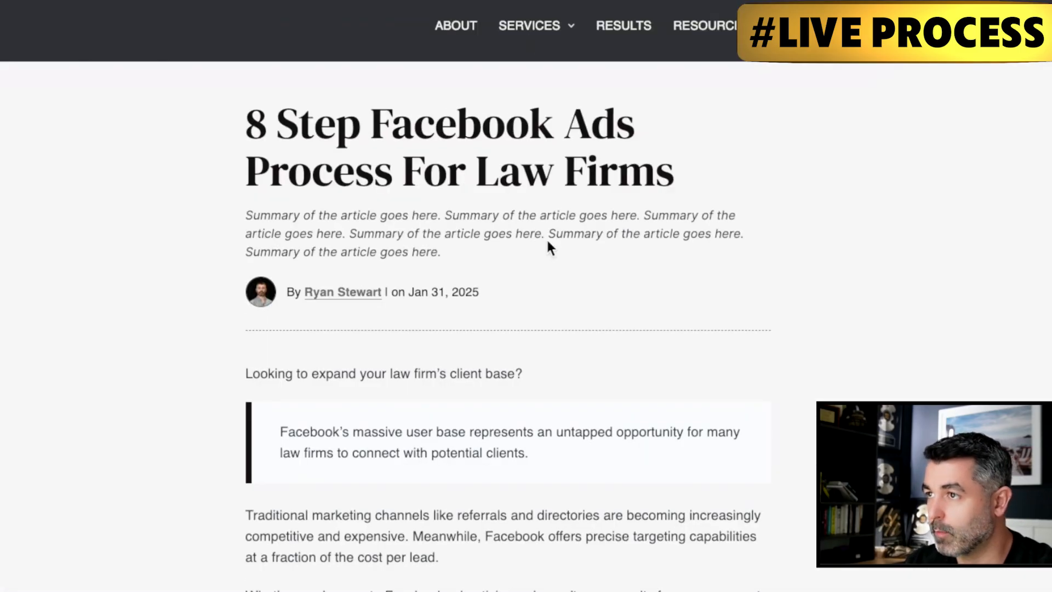
- Open the site's Guides page and look through its featured posts and Weekly Marketing Updates listing
{"action": "mouse_move", "coordinate": [751, 28]}
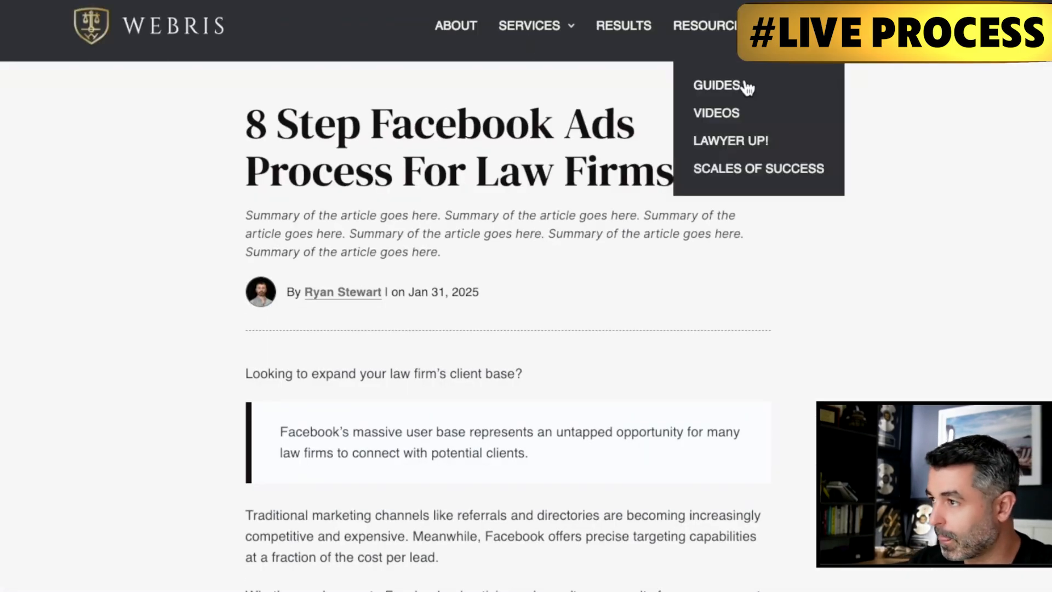
{"action": "left_click", "coordinate": [754, 53]}
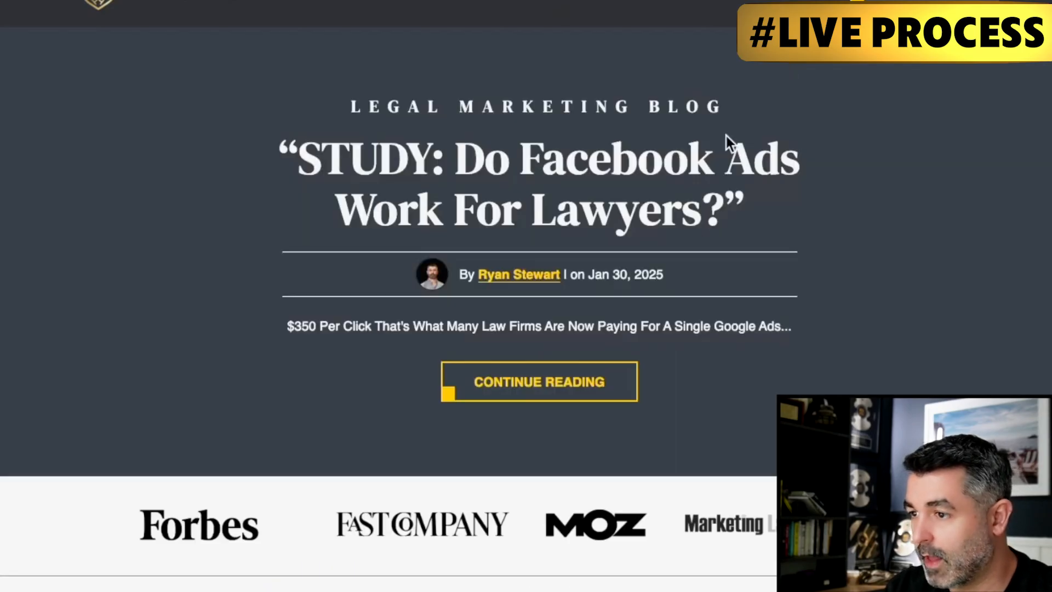
{"action": "scroll", "coordinate": [685, 249], "scroll_direction": "down", "scroll_amount": 9}
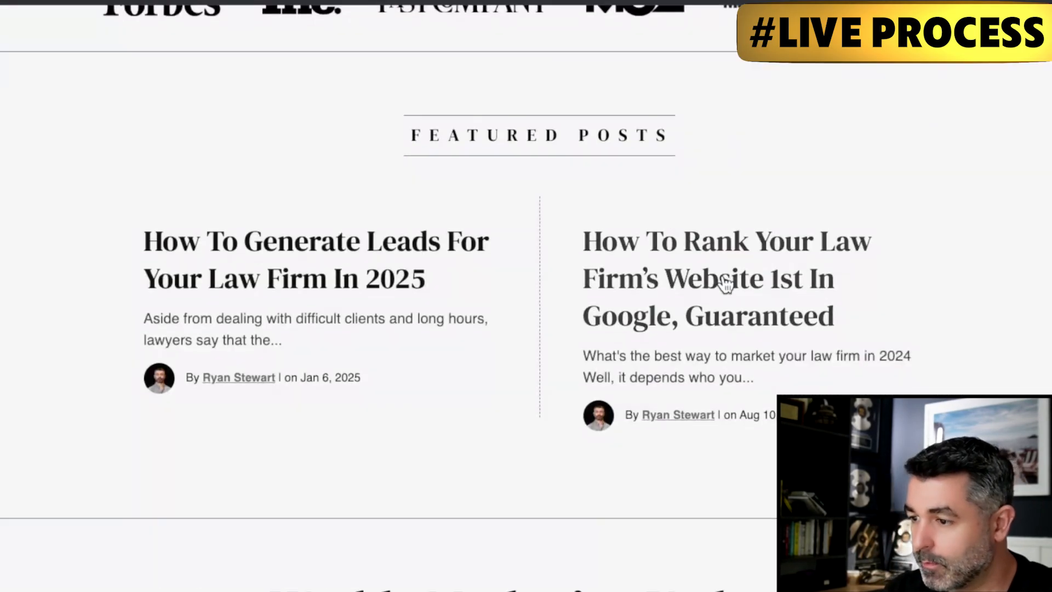
{"action": "scroll", "coordinate": [422, 352], "scroll_direction": "down", "scroll_amount": 10}
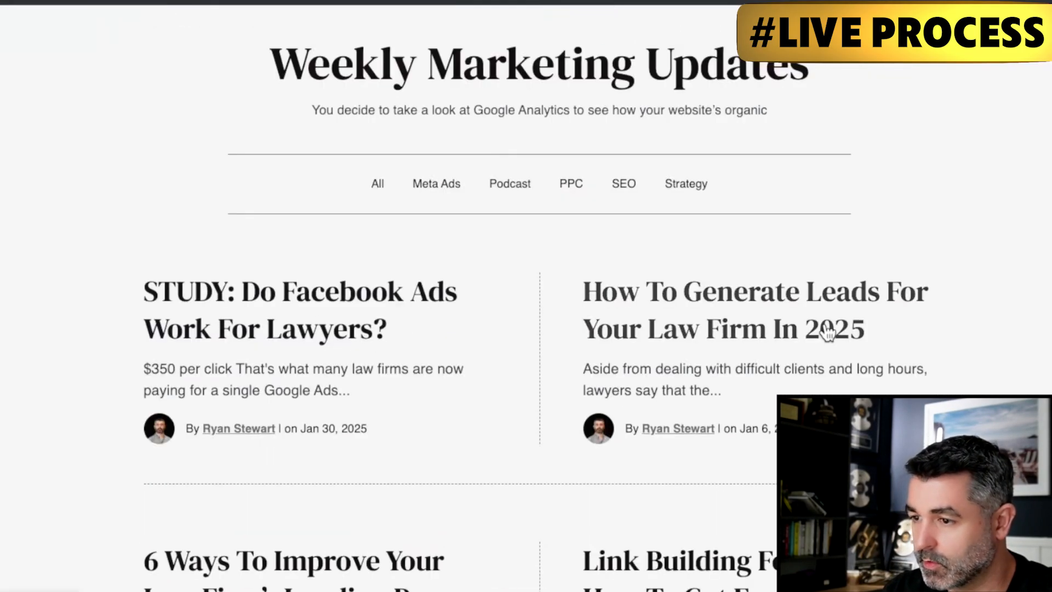
{"action": "scroll", "coordinate": [816, 323], "scroll_direction": "down", "scroll_amount": 7}
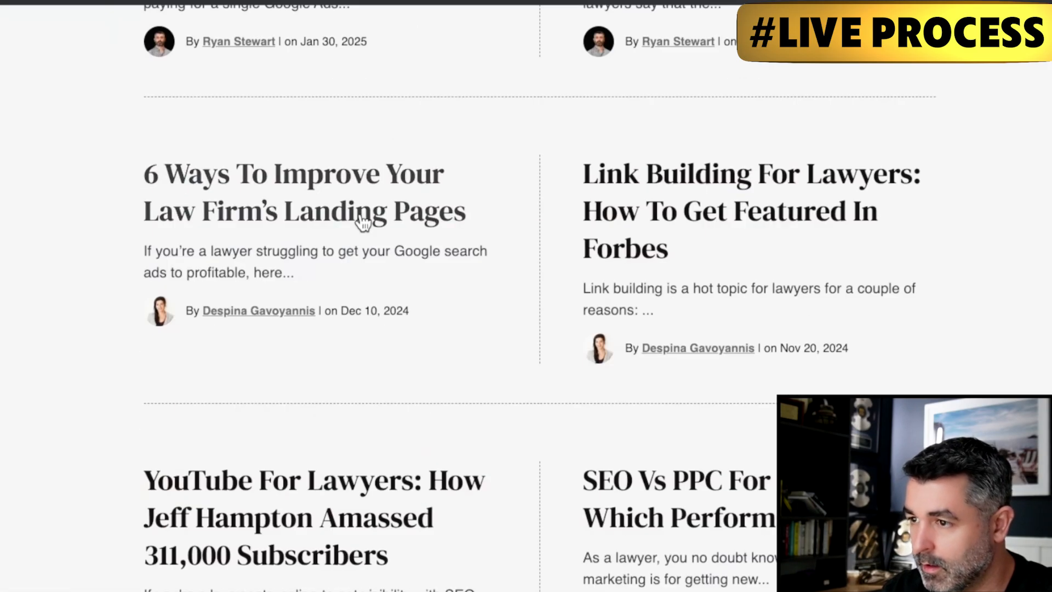
{"action": "scroll", "coordinate": [544, 277], "scroll_direction": "down", "scroll_amount": 2}
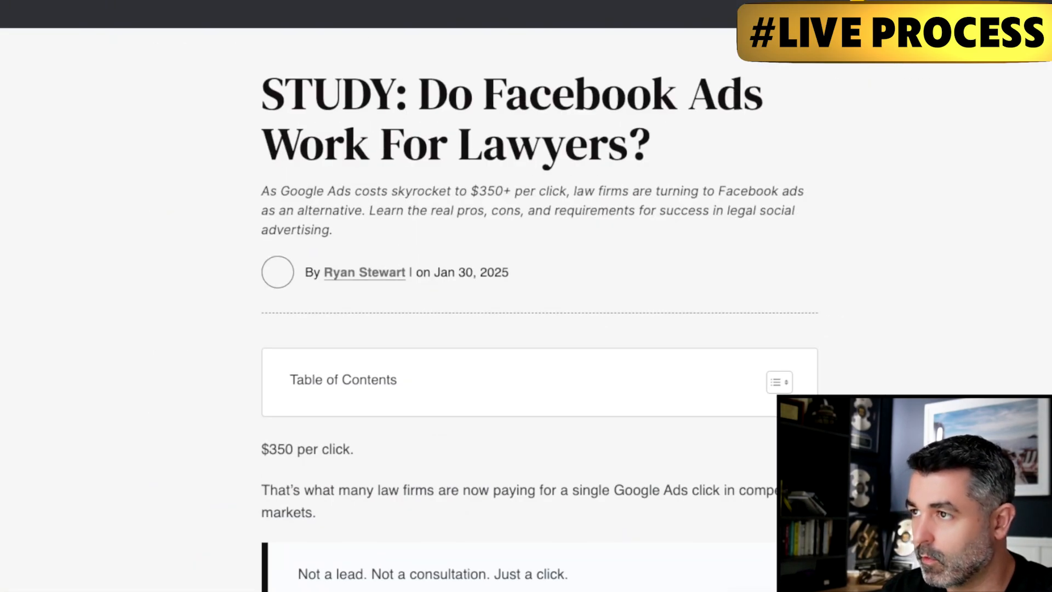
- Examine the layout, images and links of the "STUDY: Do Facebook Ads Work For Lawyers?" article
{"action": "scroll", "coordinate": [731, 188], "scroll_direction": "down", "scroll_amount": 8}
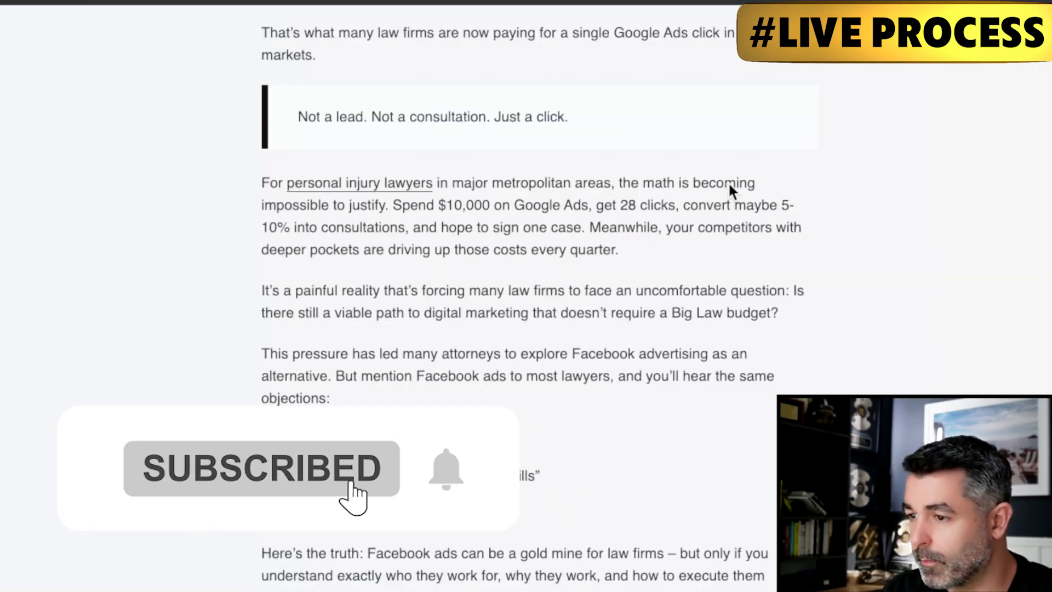
{"action": "scroll", "coordinate": [820, 230], "scroll_direction": "down", "scroll_amount": 9}
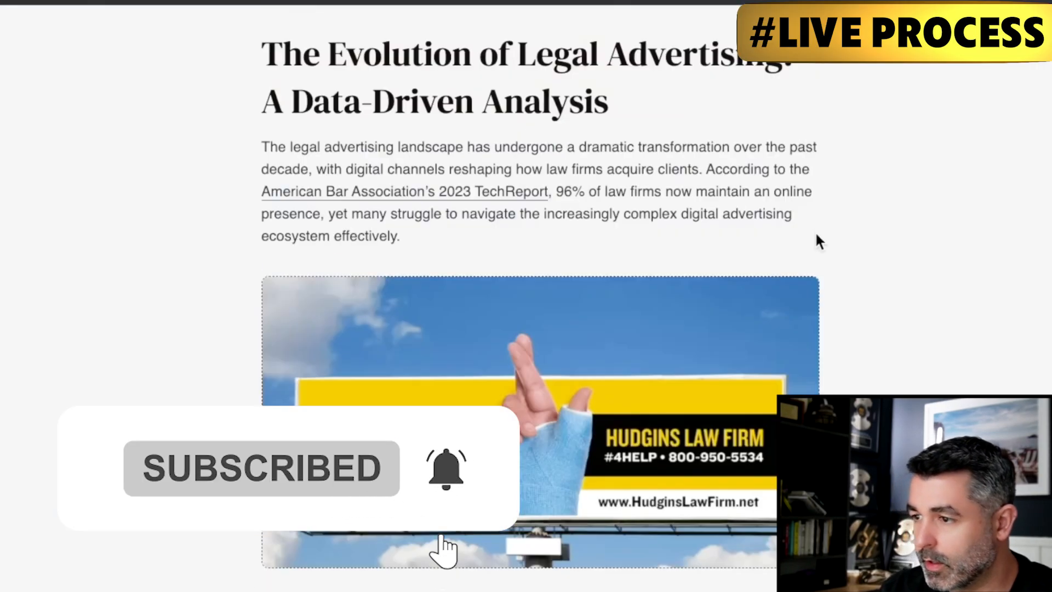
{"action": "scroll", "coordinate": [815, 232], "scroll_direction": "down", "scroll_amount": 15}
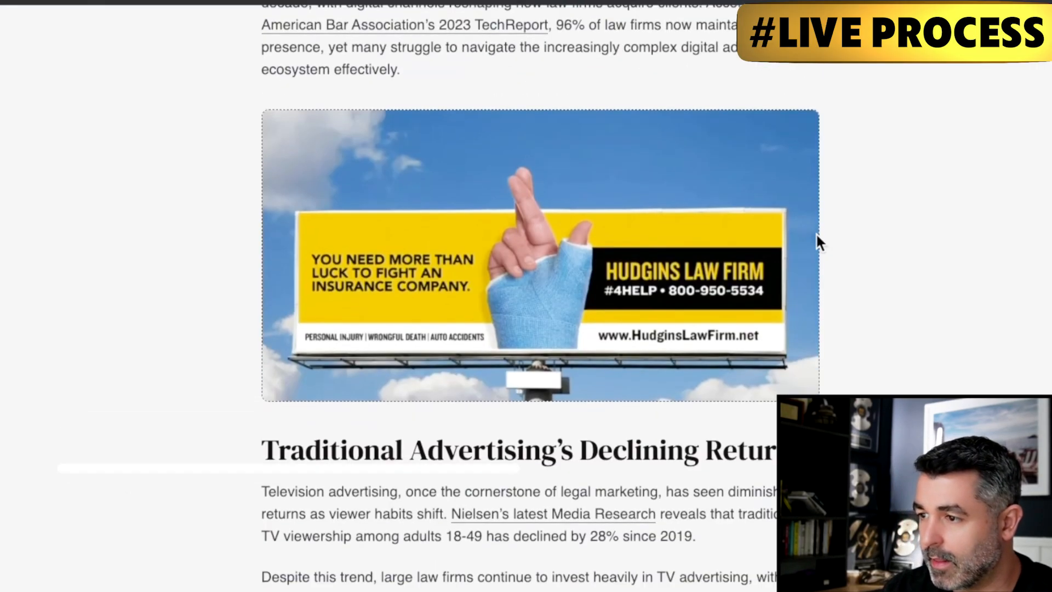
{"action": "scroll", "coordinate": [815, 233], "scroll_direction": "down", "scroll_amount": 16}
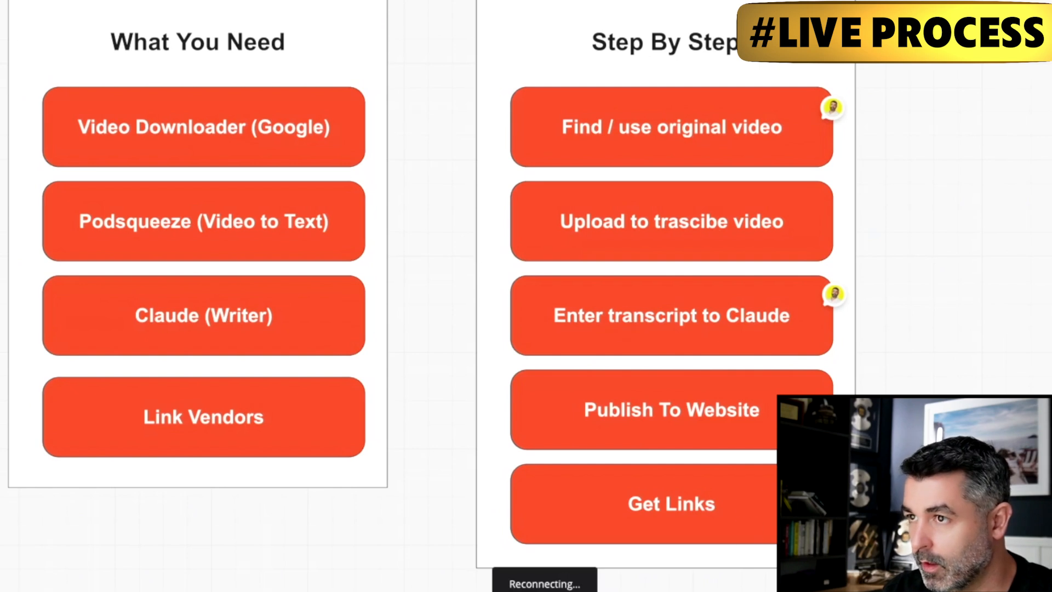
- Switch to Medialister and check the First Campaign board and the project list
{"action": "scroll", "coordinate": [674, 427], "scroll_direction": "right", "scroll_amount": 2}
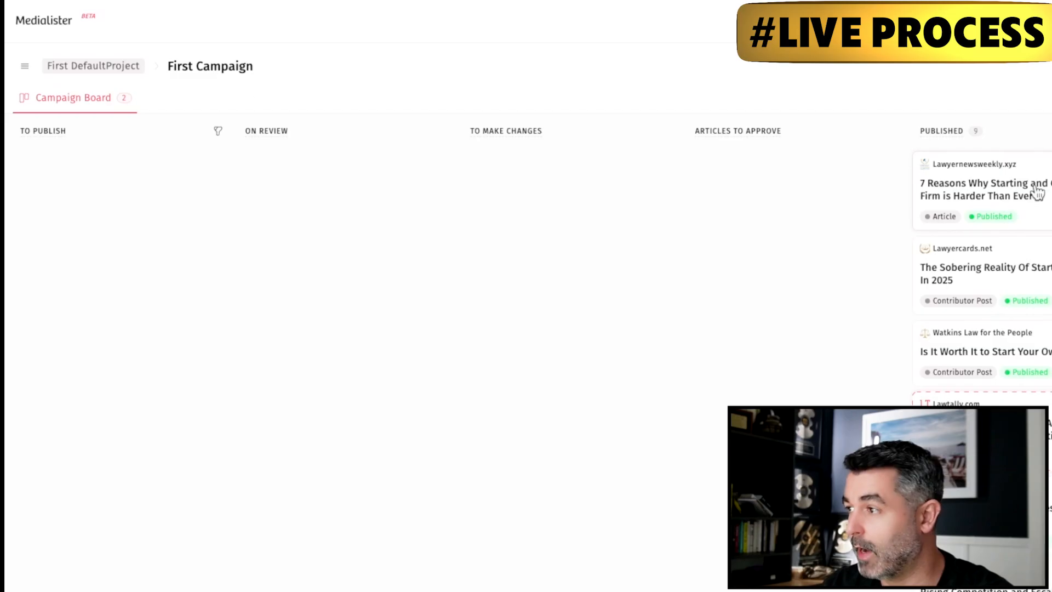
{"action": "left_click", "coordinate": [25, 73]}
{"action": "left_click", "coordinate": [146, 201]}
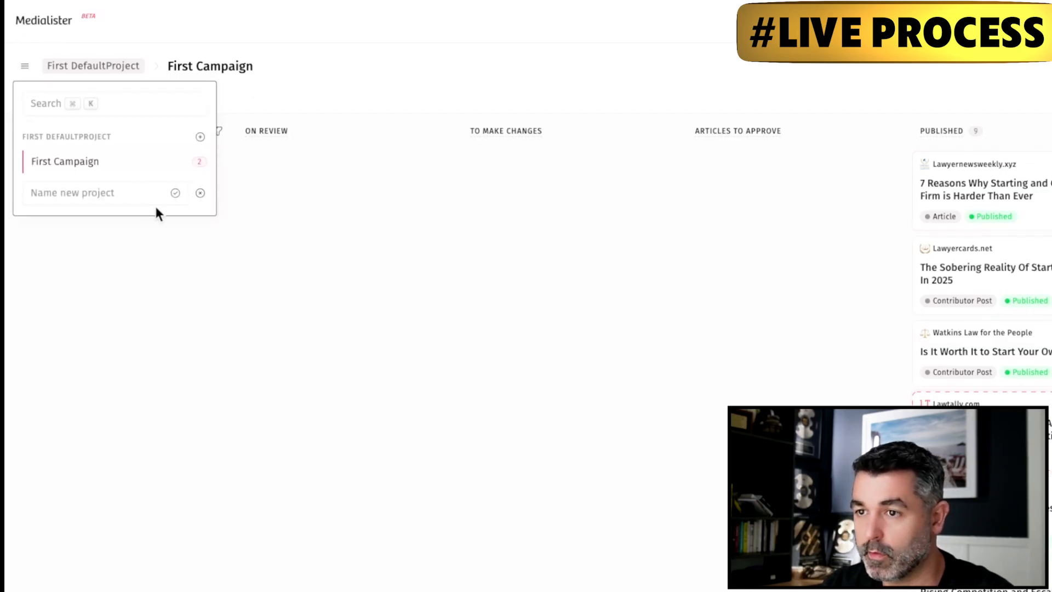
{"action": "left_click", "coordinate": [155, 160]}
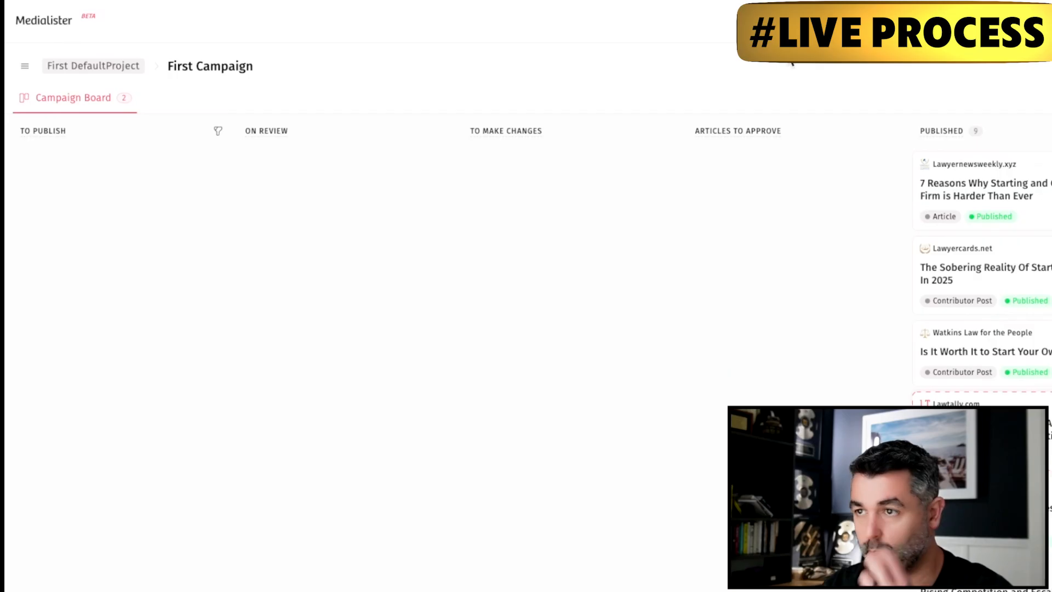
- Search the Medialister media catalogue for "lawyer" and open the Lawyerissue.com website
{"action": "left_click", "coordinate": [810, 22]}
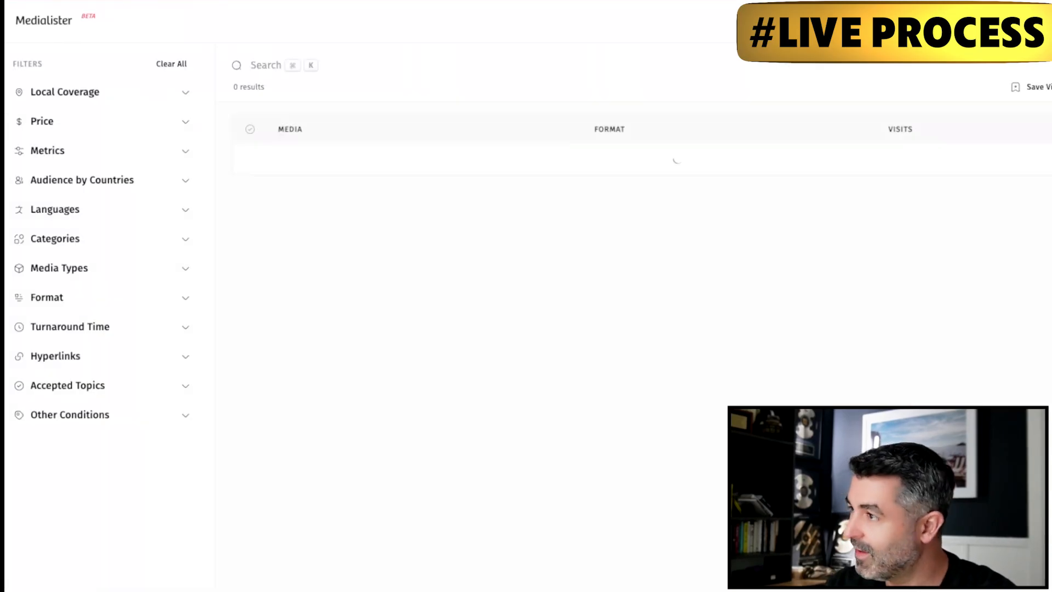
{"action": "left_click", "coordinate": [254, 71]}
{"action": "type", "text": "lawyer"}
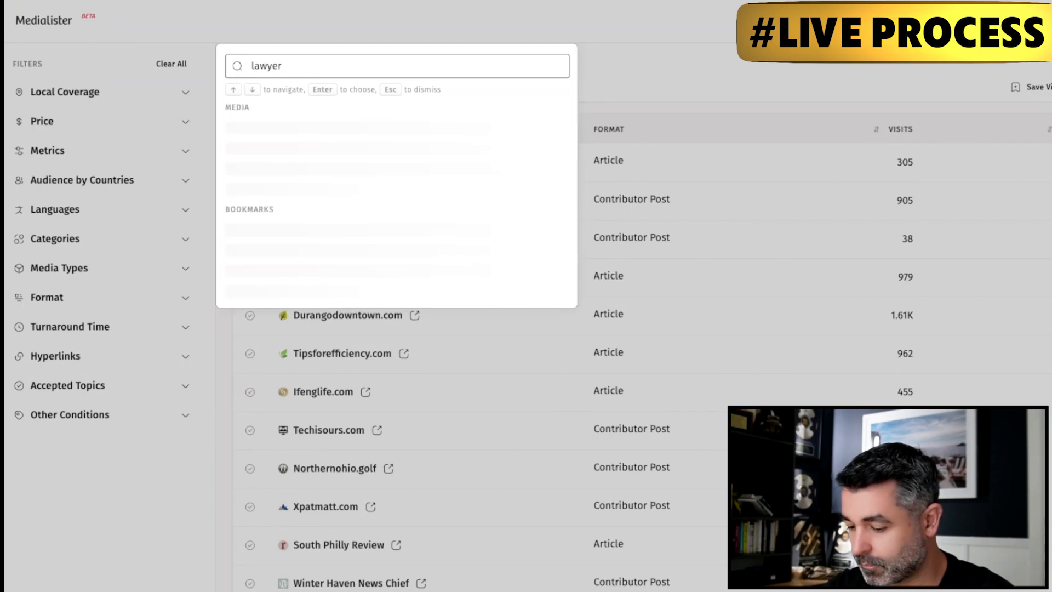
{"action": "key", "text": "Return"}
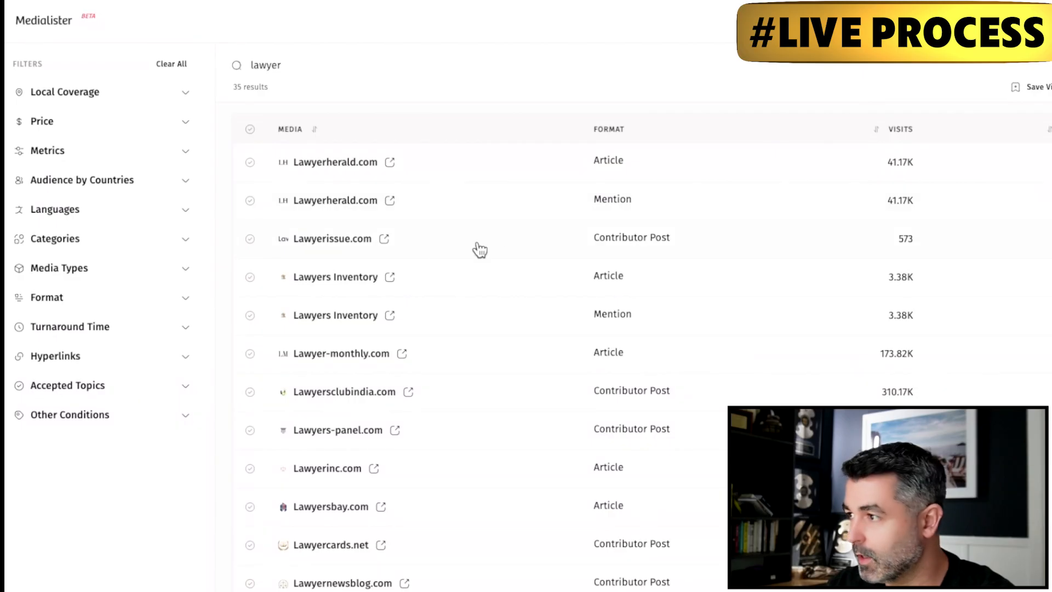
{"action": "left_click", "coordinate": [384, 241]}
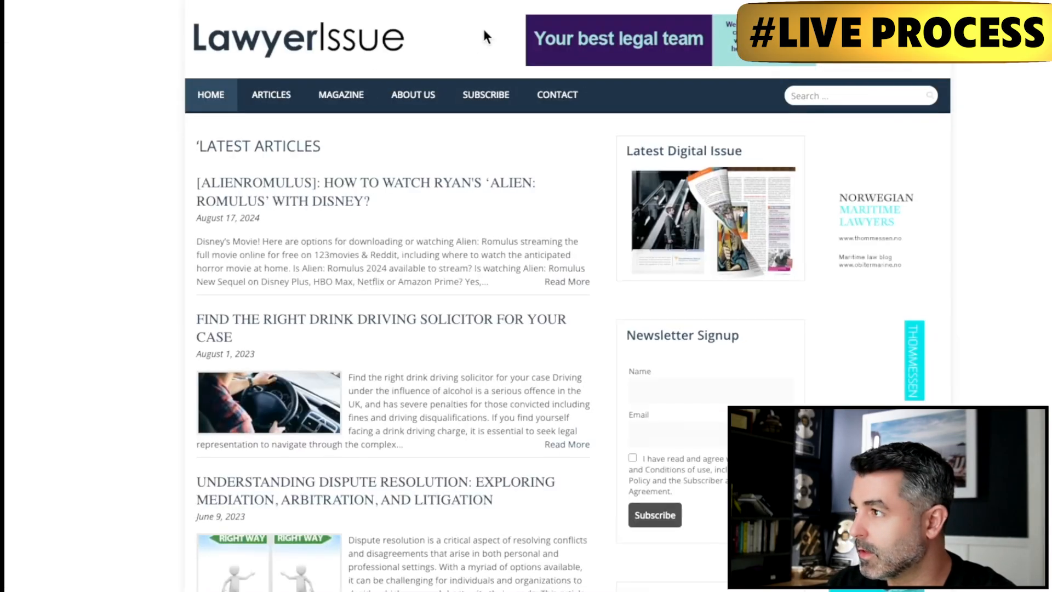
- Look through the latest articles on the LawyerIssue home page and close the site
{"action": "scroll", "coordinate": [406, 253], "scroll_direction": "down", "scroll_amount": 2}
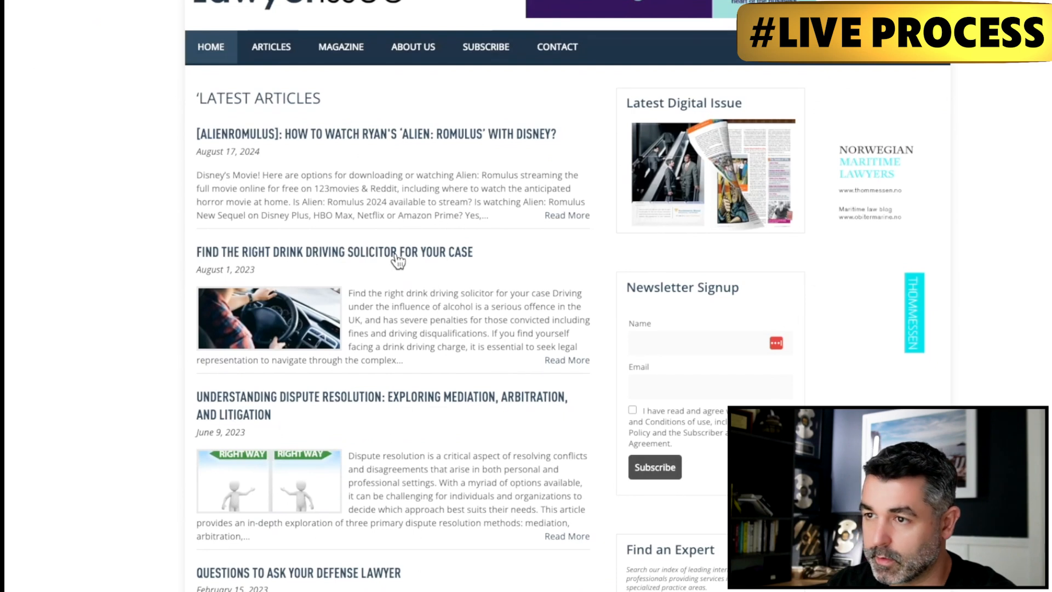
{"action": "scroll", "coordinate": [395, 260], "scroll_direction": "down", "scroll_amount": 10}
{"action": "scroll", "coordinate": [395, 259], "scroll_direction": "up", "scroll_amount": 6}
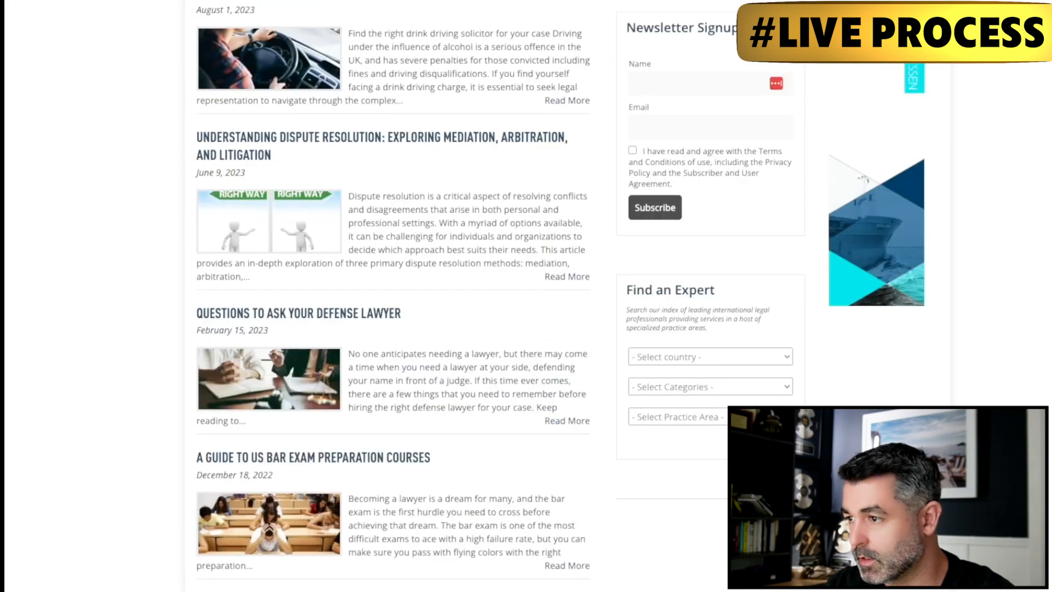
{"action": "key", "text": "super+w"}
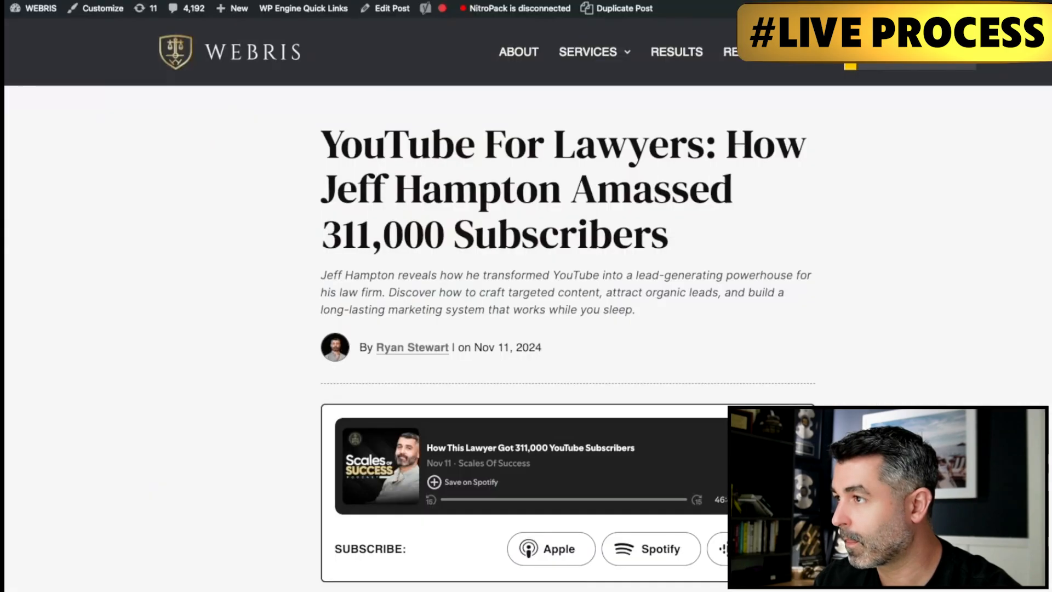
{"action": "key", "text": "ctrl+l"}
{"action": "type", "text": "a"}
{"action": "key", "text": "Return"}
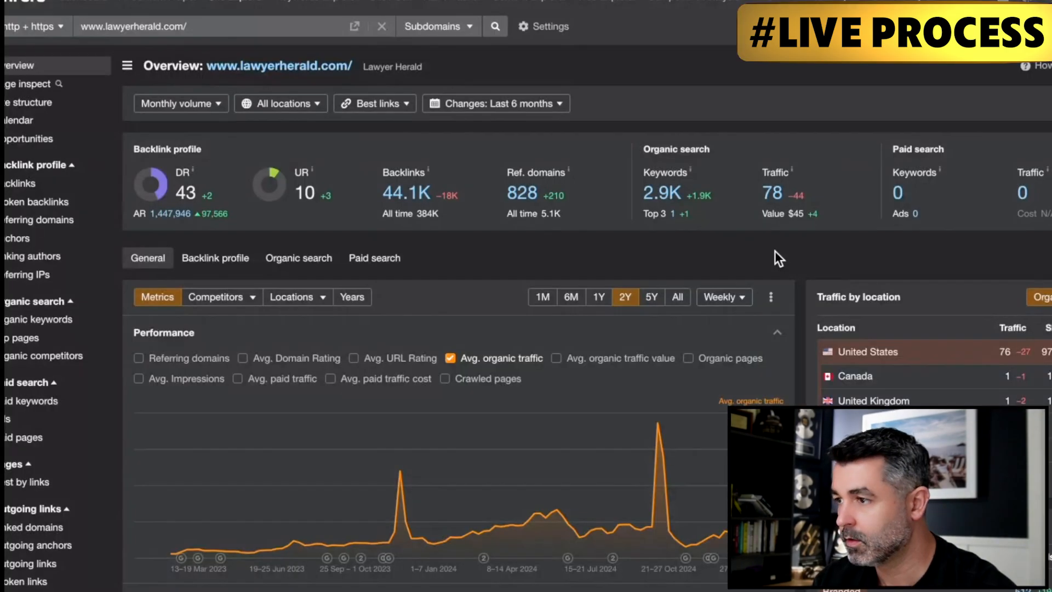
{"action": "scroll", "coordinate": [774, 251], "scroll_direction": "down", "scroll_amount": 1}
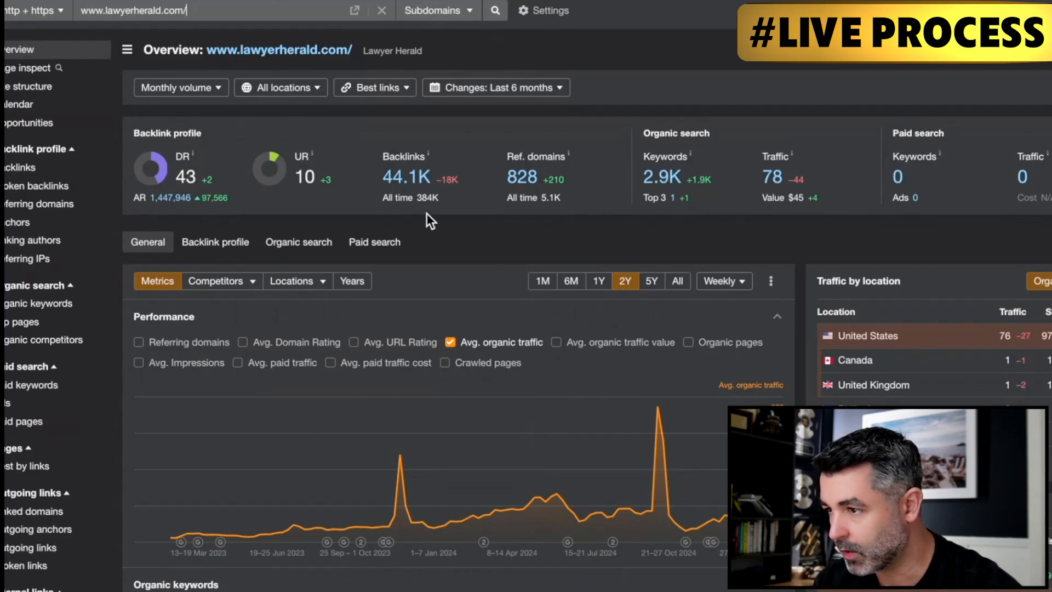
{"action": "scroll", "coordinate": [628, 208], "scroll_direction": "up", "scroll_amount": 2}
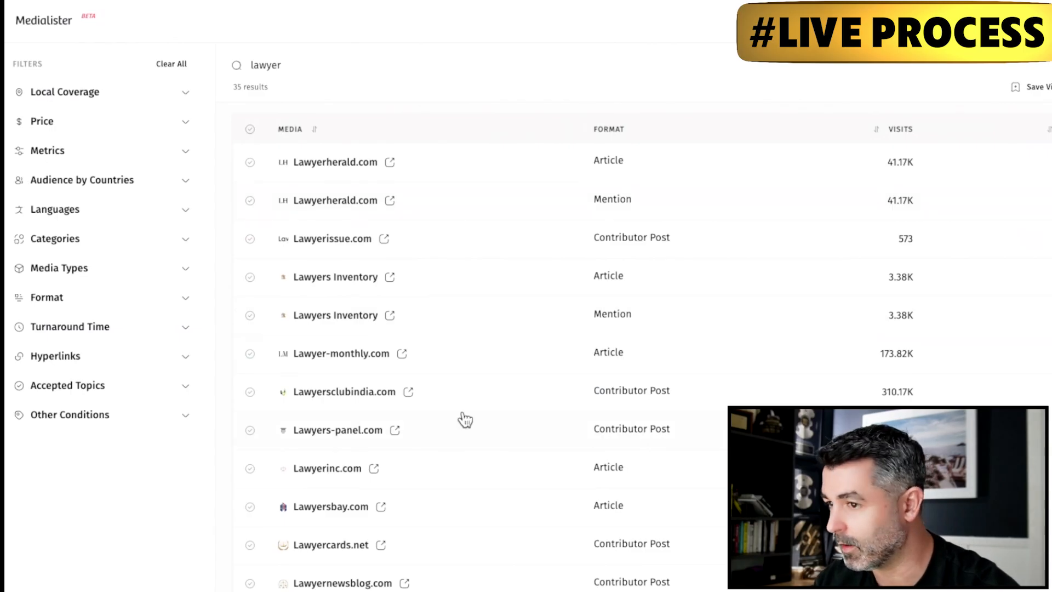
- In Medialister, open the Lawyers Inventory article offer, put it in the cart and continue to booking
{"action": "left_click", "coordinate": [448, 283]}
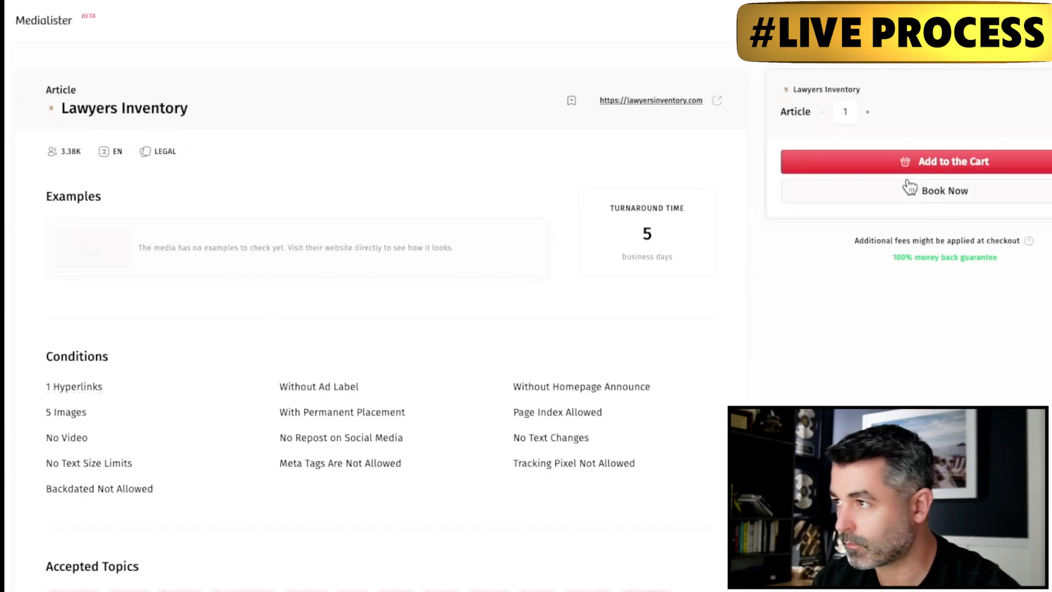
{"action": "left_click", "coordinate": [905, 165]}
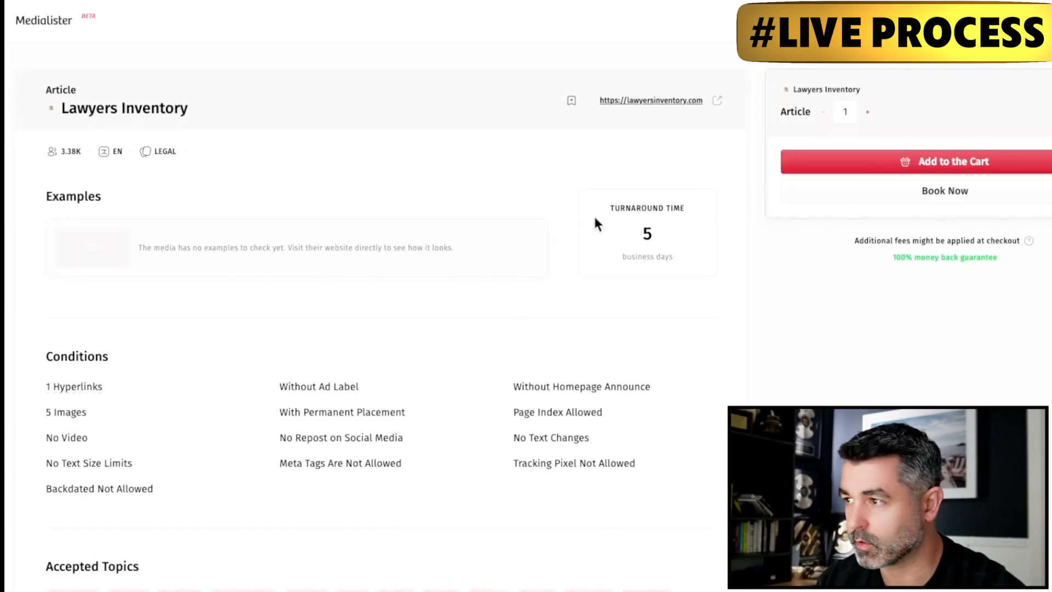
{"action": "left_click", "coordinate": [926, 193]}
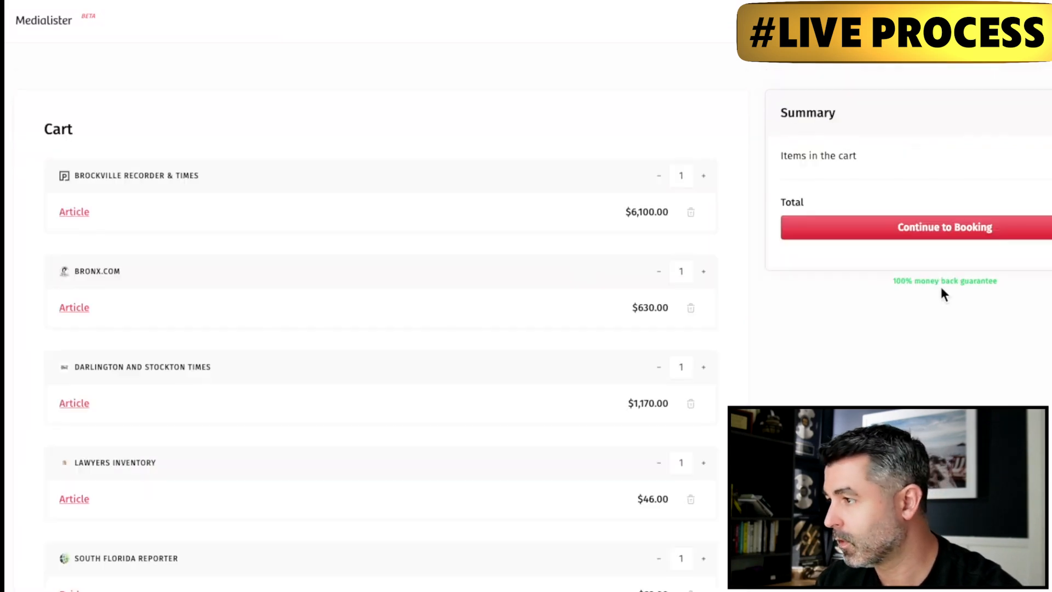
{"action": "left_click", "coordinate": [916, 226]}
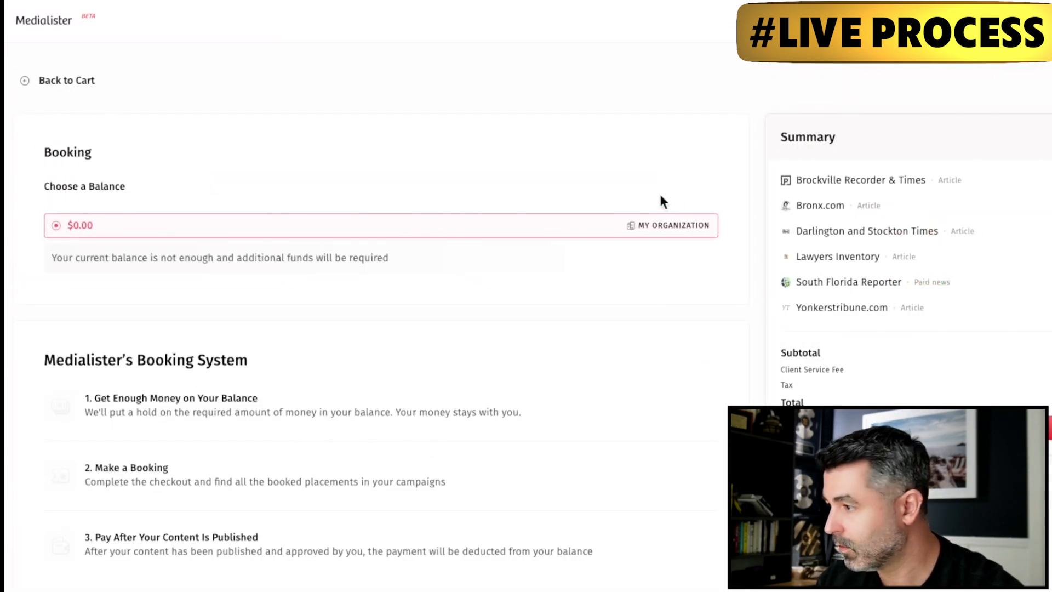
- Return to the First Campaign board and read the published Lawyernewsweekly.xyz article on why starting a law firm is harder than ever
{"action": "left_click", "coordinate": [44, 25]}
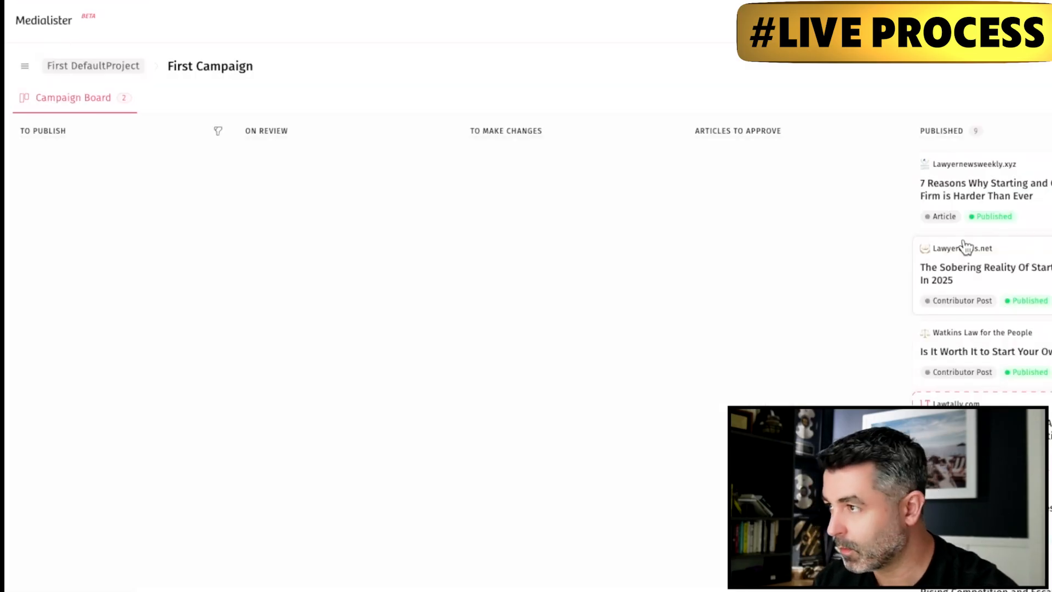
{"action": "left_click", "coordinate": [1043, 204]}
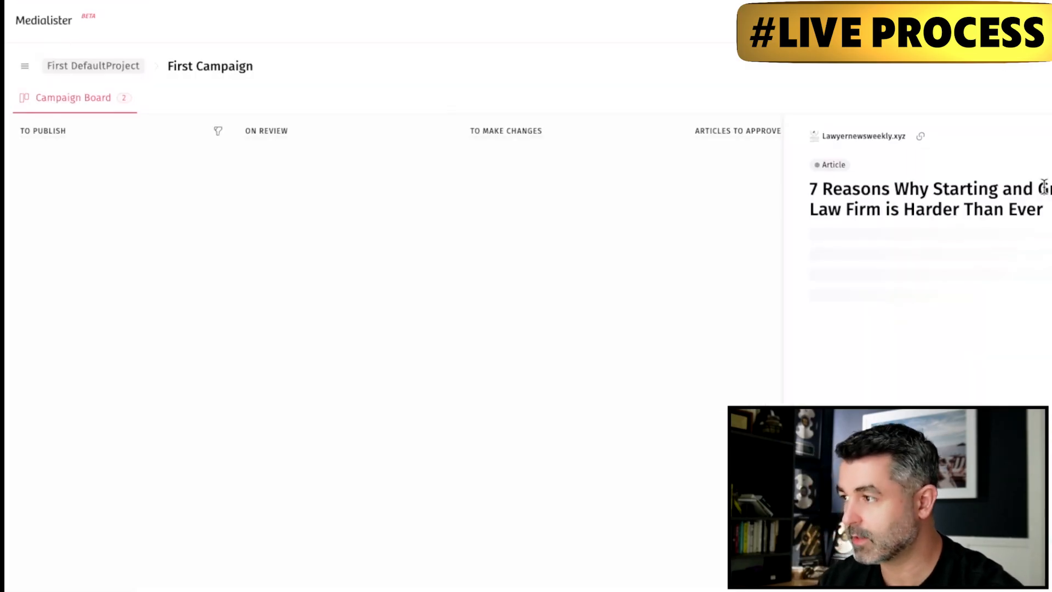
{"action": "scroll", "coordinate": [974, 270], "scroll_direction": "down", "scroll_amount": 2}
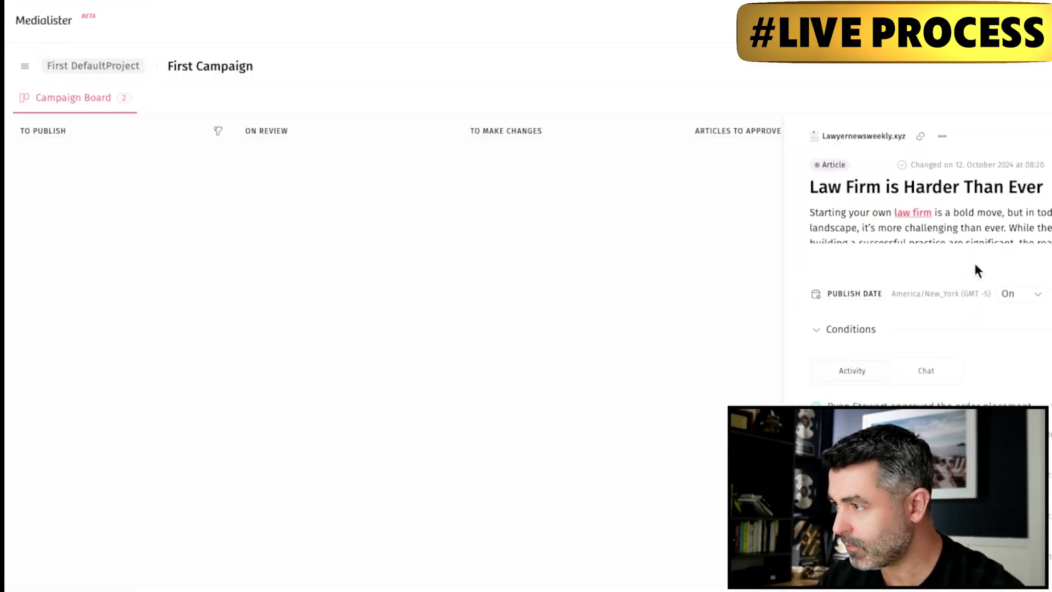
{"action": "scroll", "coordinate": [967, 328], "scroll_direction": "down", "scroll_amount": 2}
{"action": "scroll", "coordinate": [958, 369], "scroll_direction": "up", "scroll_amount": 3}
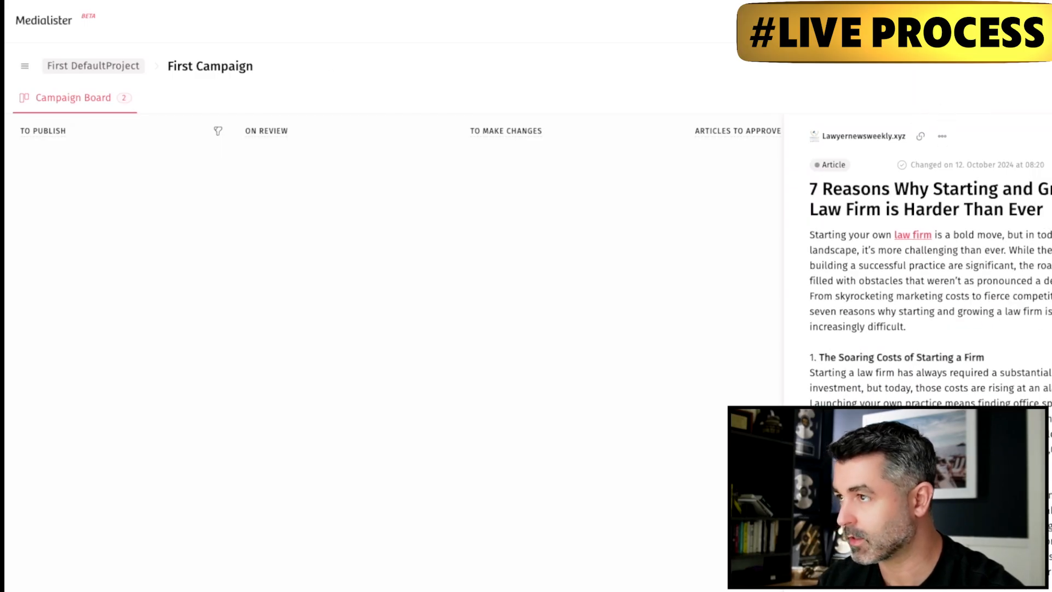
- Switch to Claude and ask for another version of the post, 1500 words, completely different and focused purely on personal injury lawyers
{"action": "left_click", "coordinate": [395, 1]}
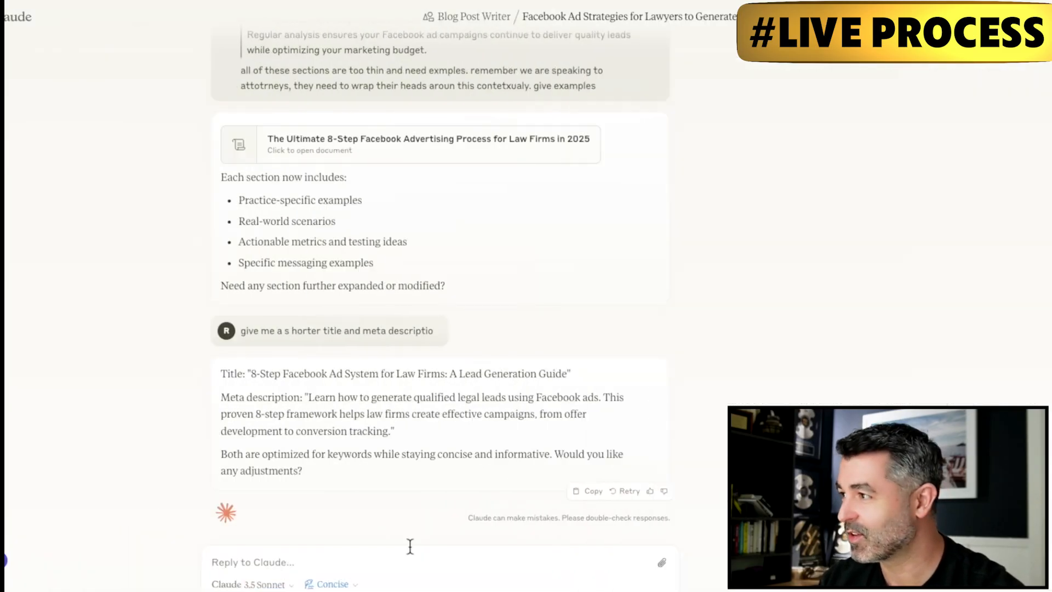
{"action": "type", "text": "can yo uwrite me "}
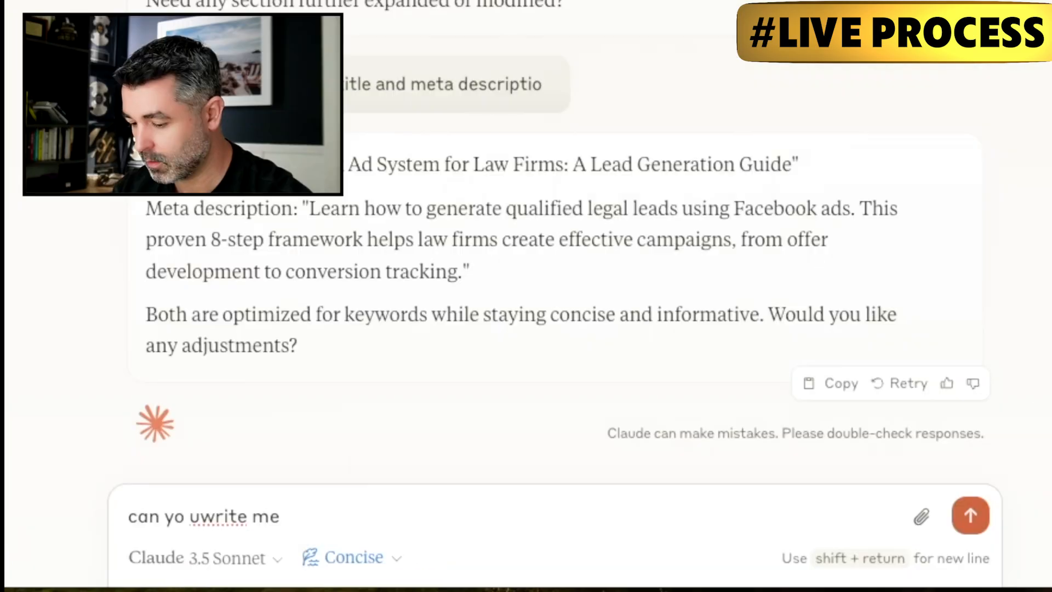
{"action": "type", "text": "another version of this"}
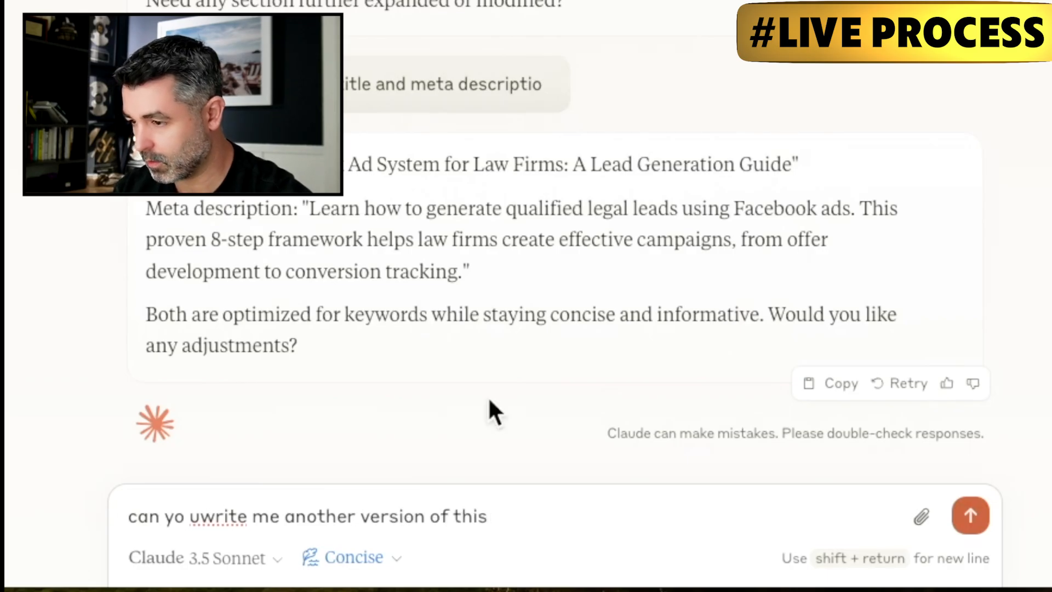
{"action": "type", "text": " psot, but m"}
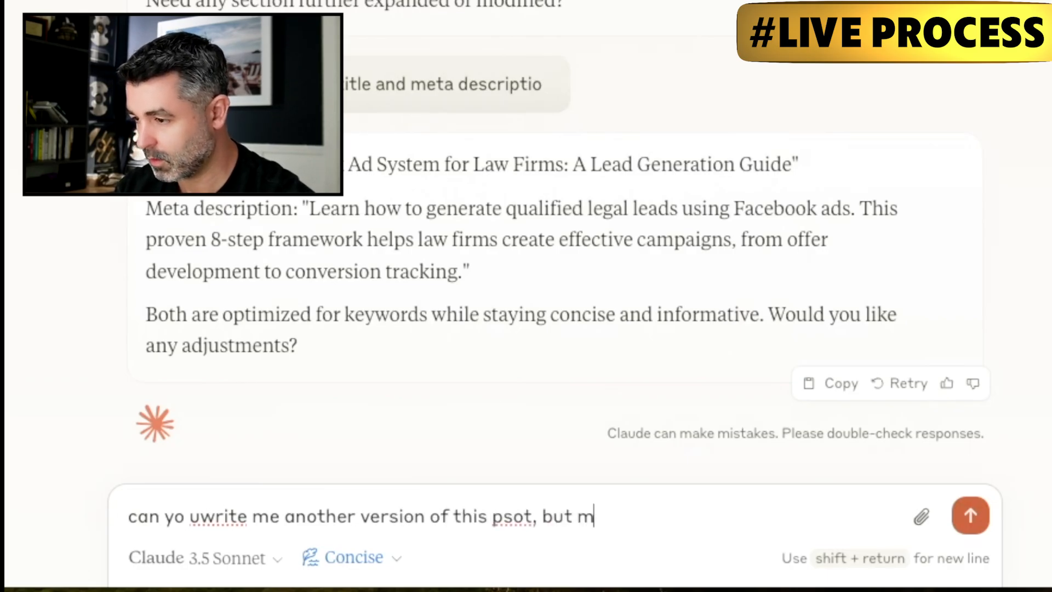
{"action": "type", "text": "ake it 1500 words and make it cm"}
{"action": "type", "text": "mpl"}
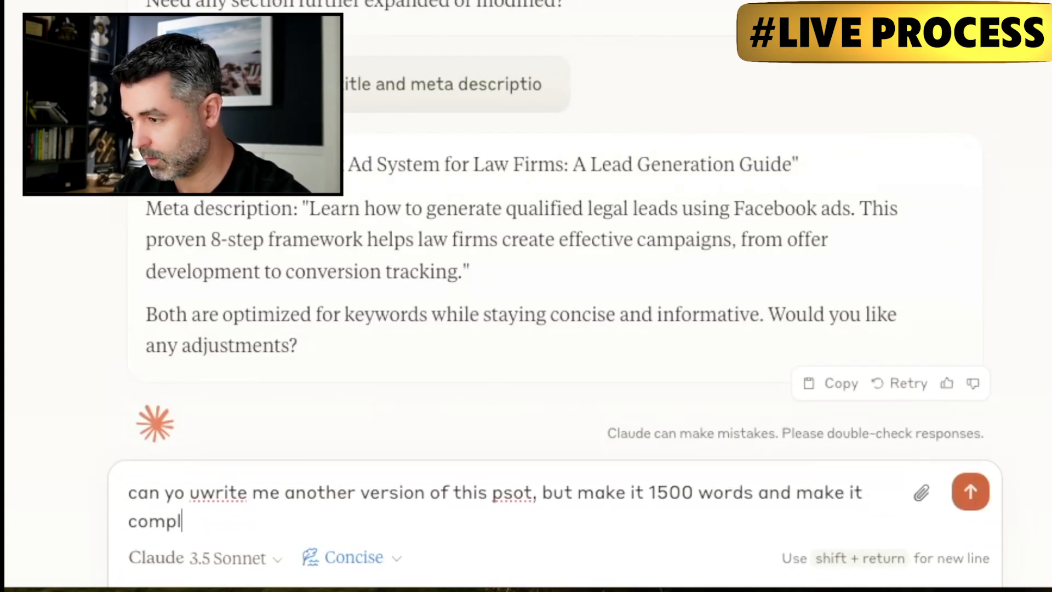
{"action": "type", "text": "etely different a"}
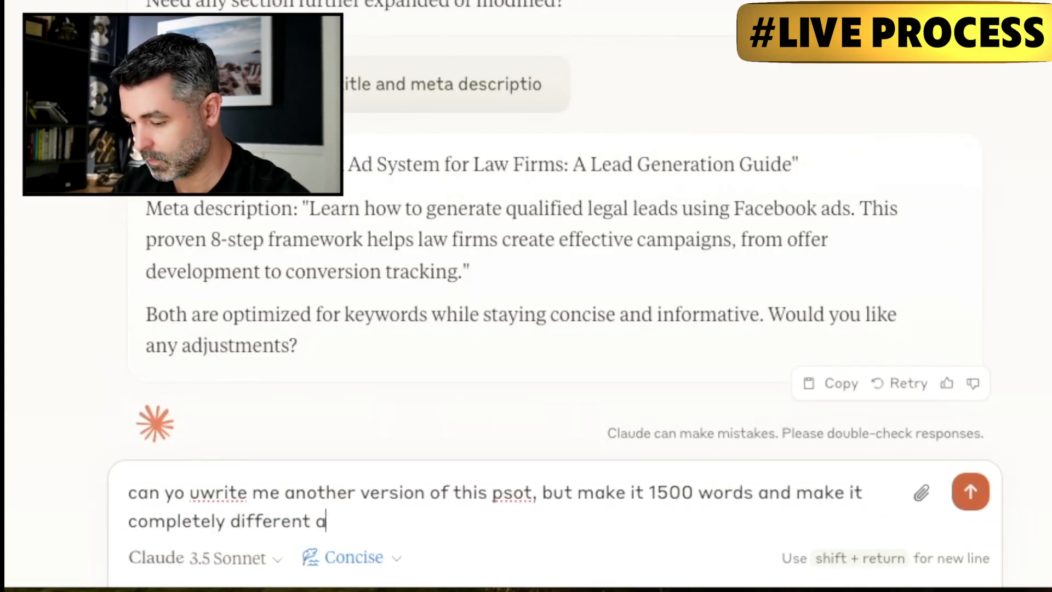
{"action": "type", "text": "nd focused purely on personal inj"}
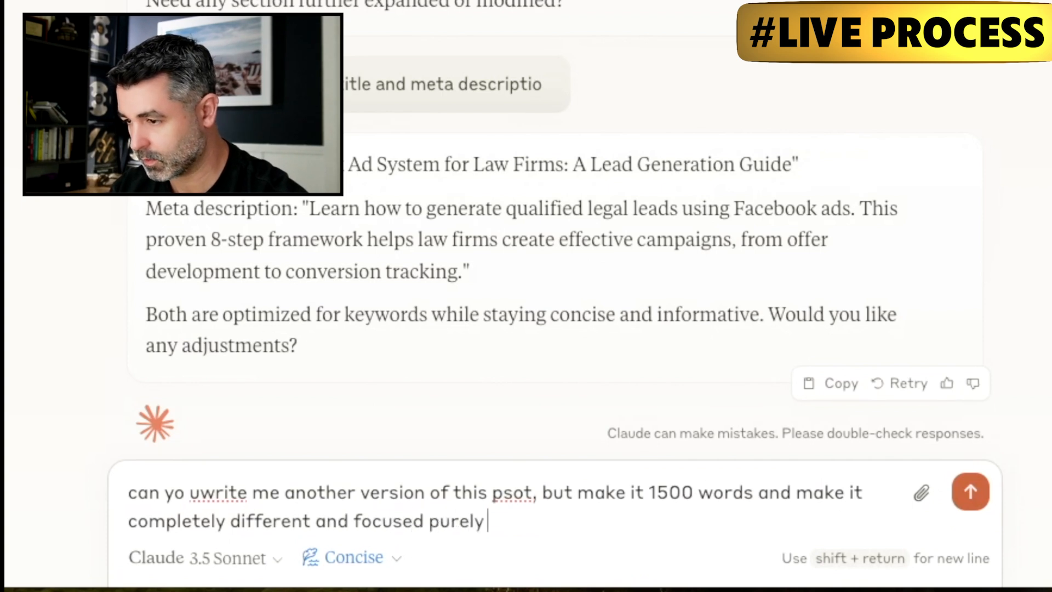
{"action": "type", "text": "ury lawyers"}
{"action": "key", "text": "Return"}
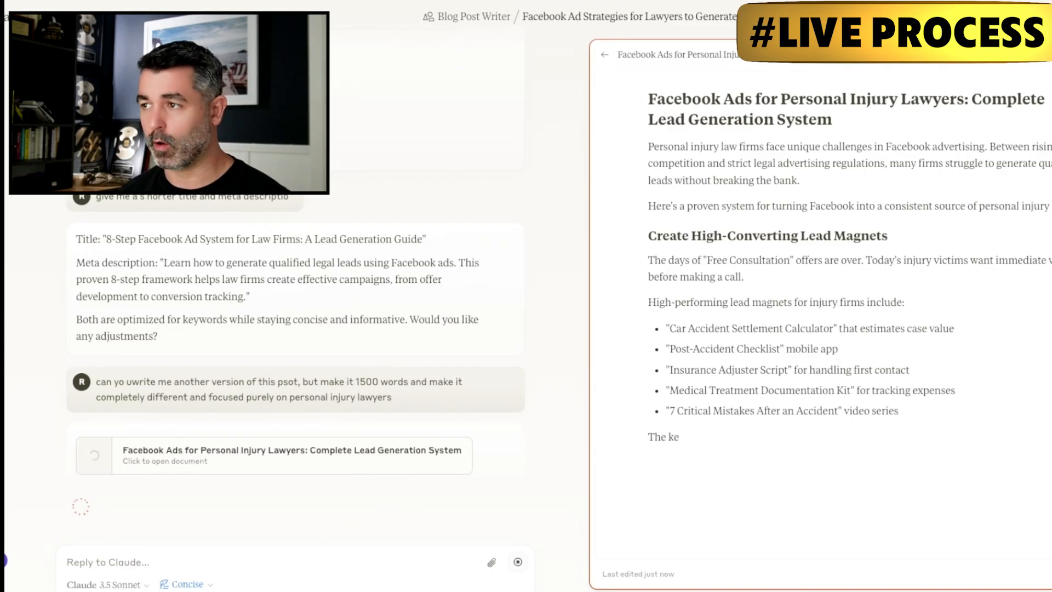
- Review the generated personal injury Facebook ads draft, highlighting part of its title and "Facebook advertising" in the opening paragraph
{"action": "scroll", "coordinate": [489, 202], "scroll_direction": "up", "scroll_amount": 1}
{"action": "scroll", "coordinate": [489, 204], "scroll_direction": "up", "scroll_amount": 4}
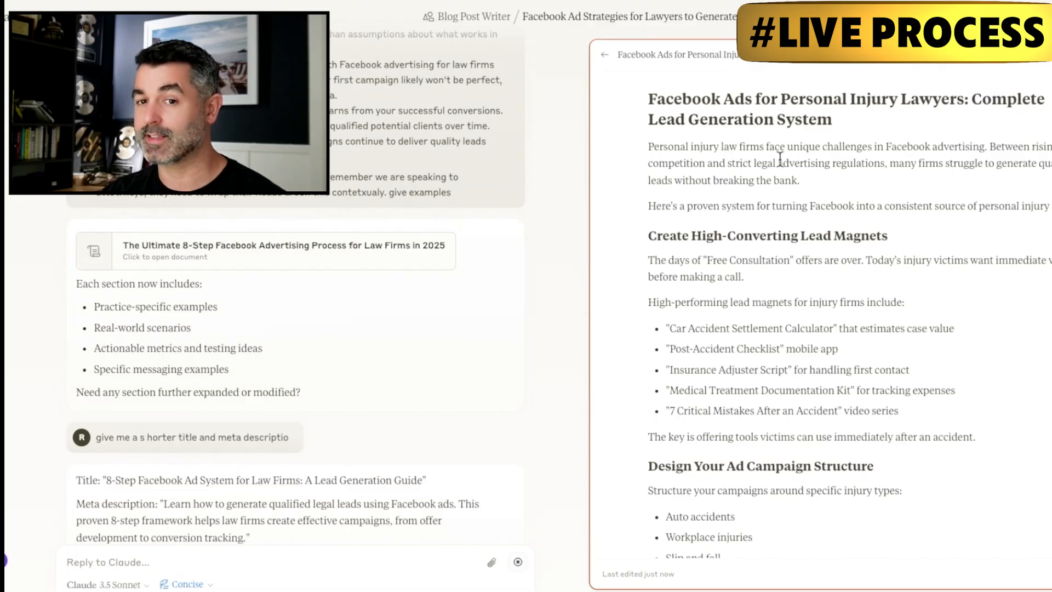
{"action": "scroll", "coordinate": [759, 195], "scroll_direction": "down", "scroll_amount": 15}
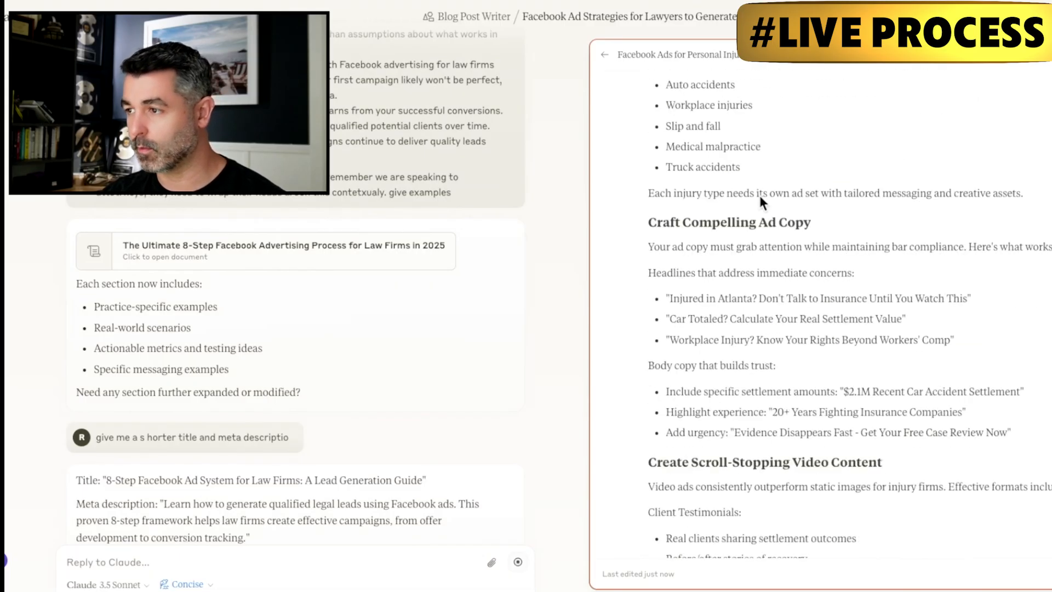
{"action": "scroll", "coordinate": [761, 196], "scroll_direction": "down", "scroll_amount": 10}
{"action": "scroll", "coordinate": [770, 223], "scroll_direction": "up", "scroll_amount": 20}
{"action": "scroll", "coordinate": [773, 222], "scroll_direction": "up", "scroll_amount": 3}
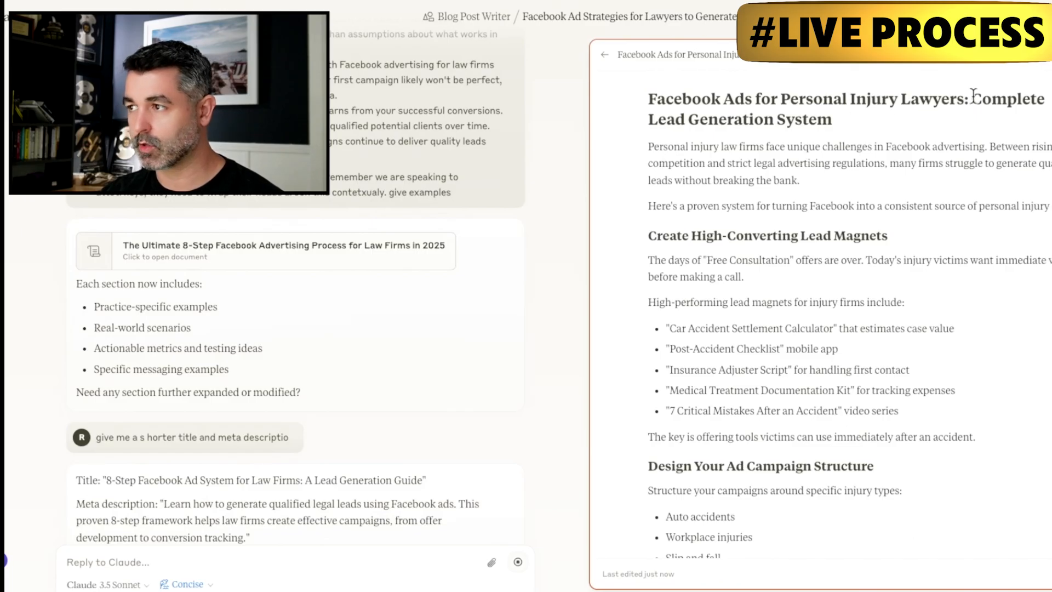
{"action": "left_click_drag", "start_coordinate": [969, 98], "coordinate": [899, 96]}
{"action": "left_click", "coordinate": [803, 156]}
{"action": "left_click_drag", "start_coordinate": [980, 146], "coordinate": [891, 147]}
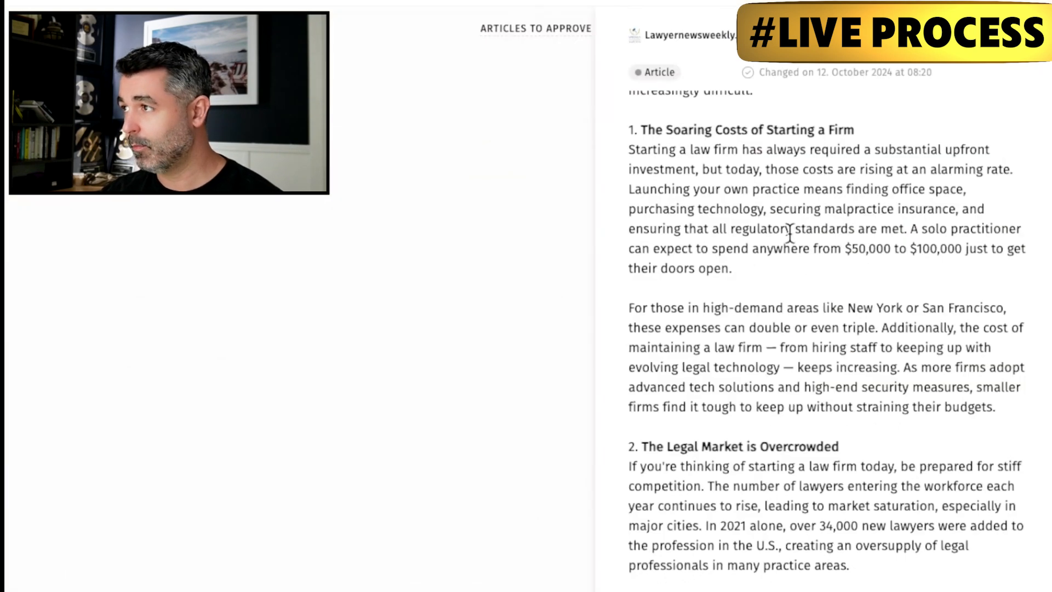
- Switch back to Medialister and examine the links within the published Lawyernewsweekly.xyz article
{"action": "scroll", "coordinate": [788, 237], "scroll_direction": "down", "scroll_amount": 10}
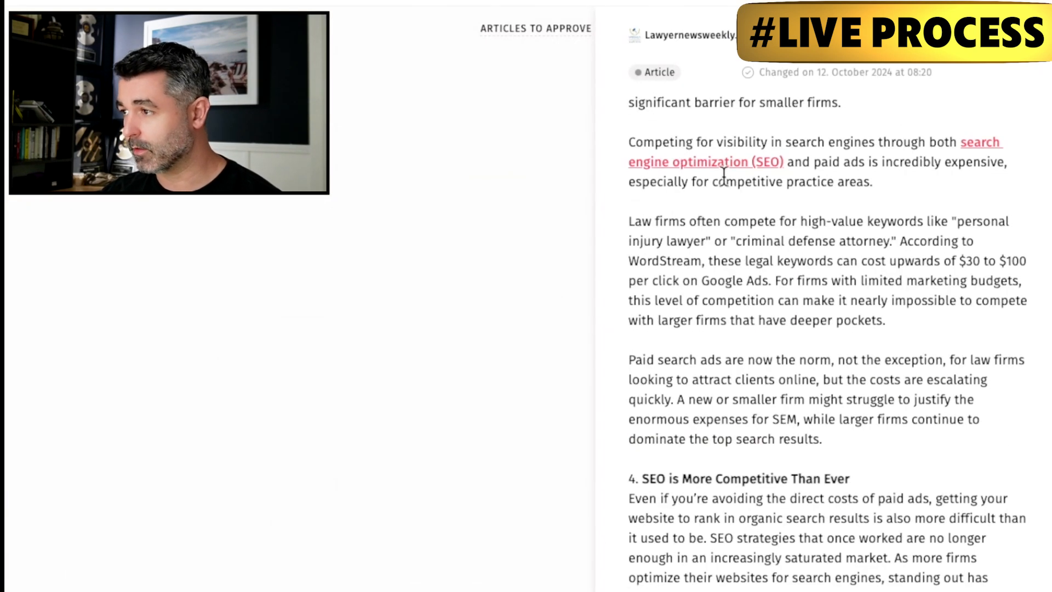